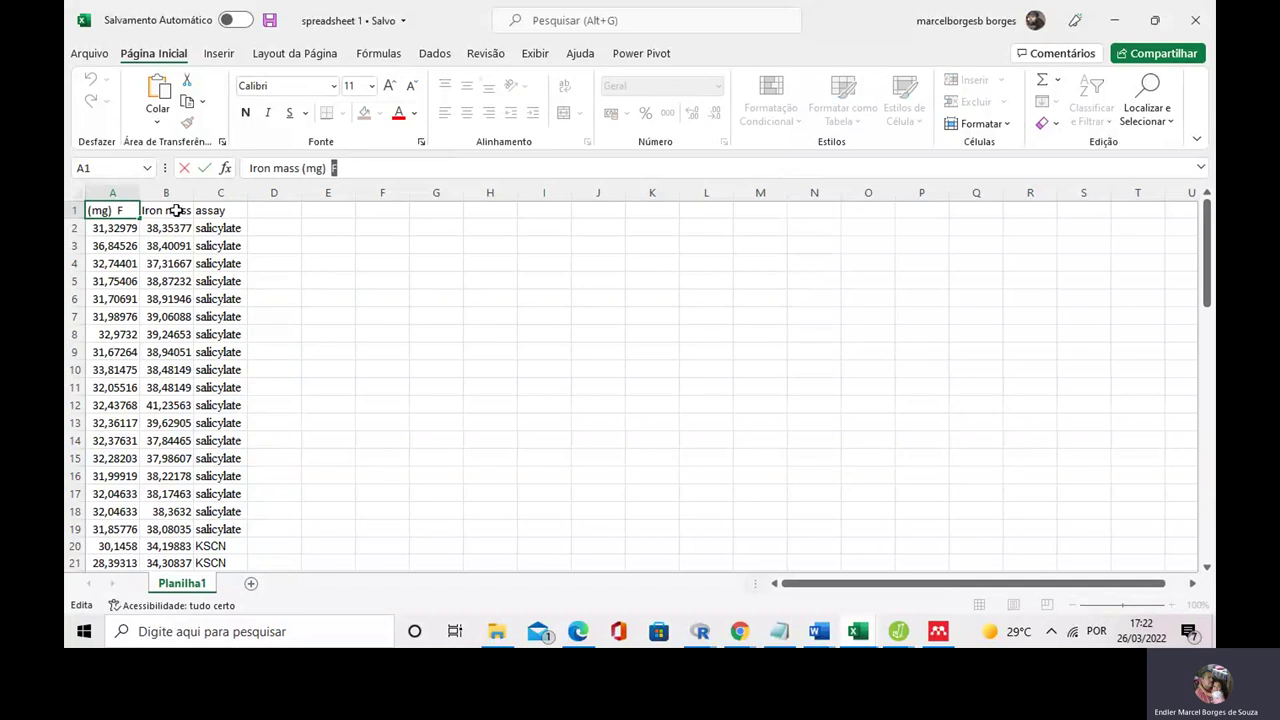
Step: Check the full header texts of the two iron mass columns in cells A1 and B1
{"action": "left_click", "coordinate": [335, 167]}
{"action": "left_click", "coordinate": [283, 234]}
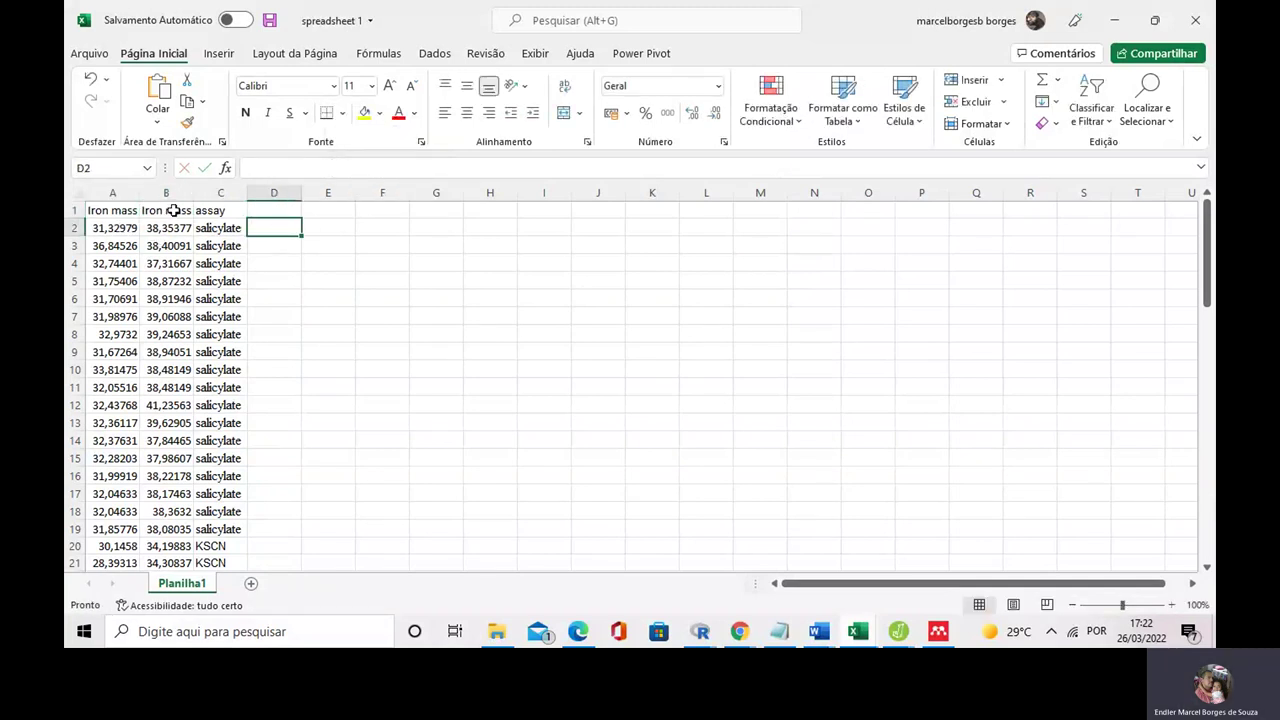
{"action": "left_click", "coordinate": [130, 210]}
{"action": "left_click", "coordinate": [152, 215]}
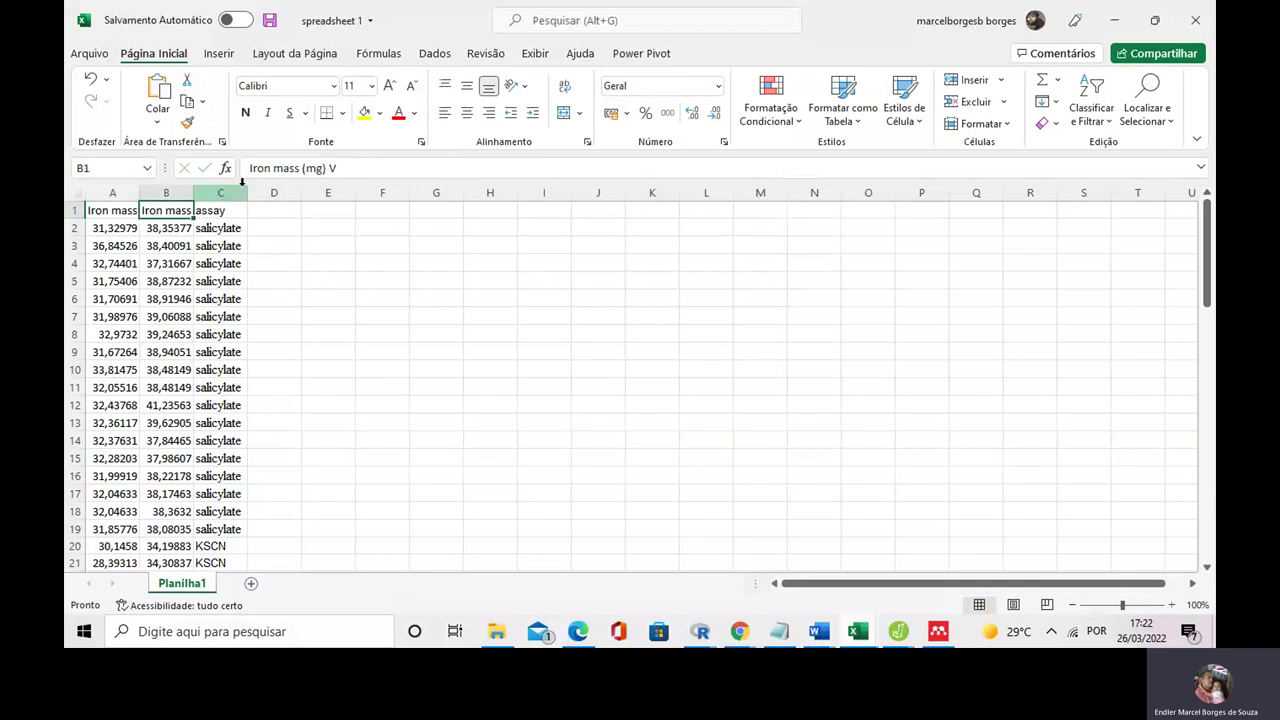
{"action": "left_click", "coordinate": [287, 167]}
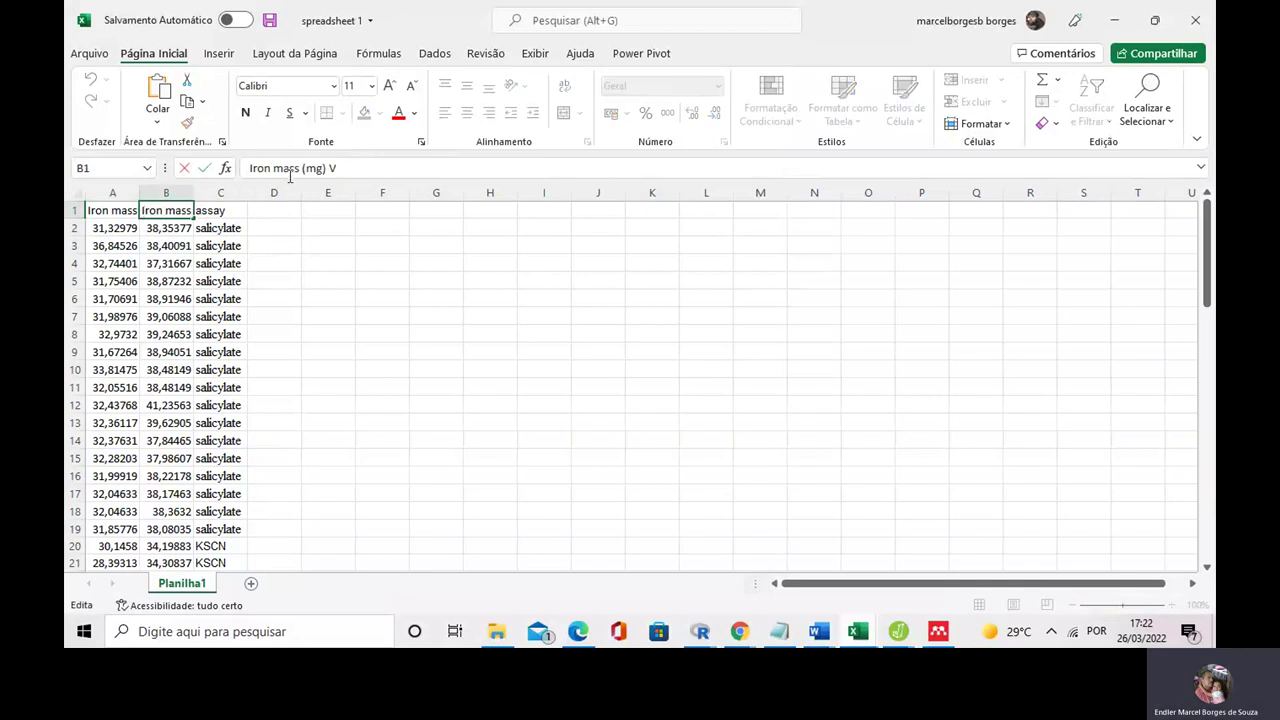
{"action": "left_click", "coordinate": [263, 224]}
{"action": "left_click", "coordinate": [116, 210]}
{"action": "left_click", "coordinate": [155, 211]}
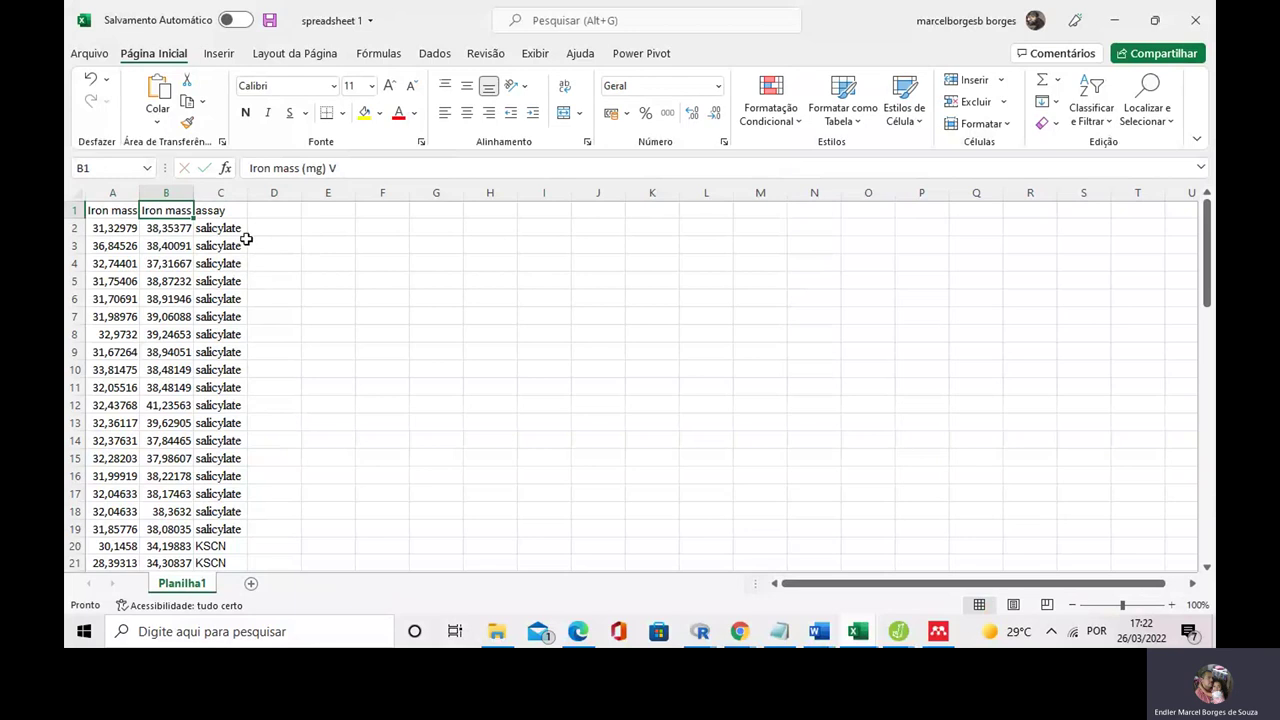
Step: Examine the assay column from row 2 down to see which assay groups the data contain
{"action": "left_click", "coordinate": [229, 227]}
{"action": "scroll", "coordinate": [232, 281], "scroll_direction": "down", "scroll_amount": 2}
{"action": "scroll", "coordinate": [232, 397], "scroll_direction": "down", "scroll_amount": 5}
{"action": "scroll", "coordinate": [221, 393], "scroll_direction": "down", "scroll_amount": 8}
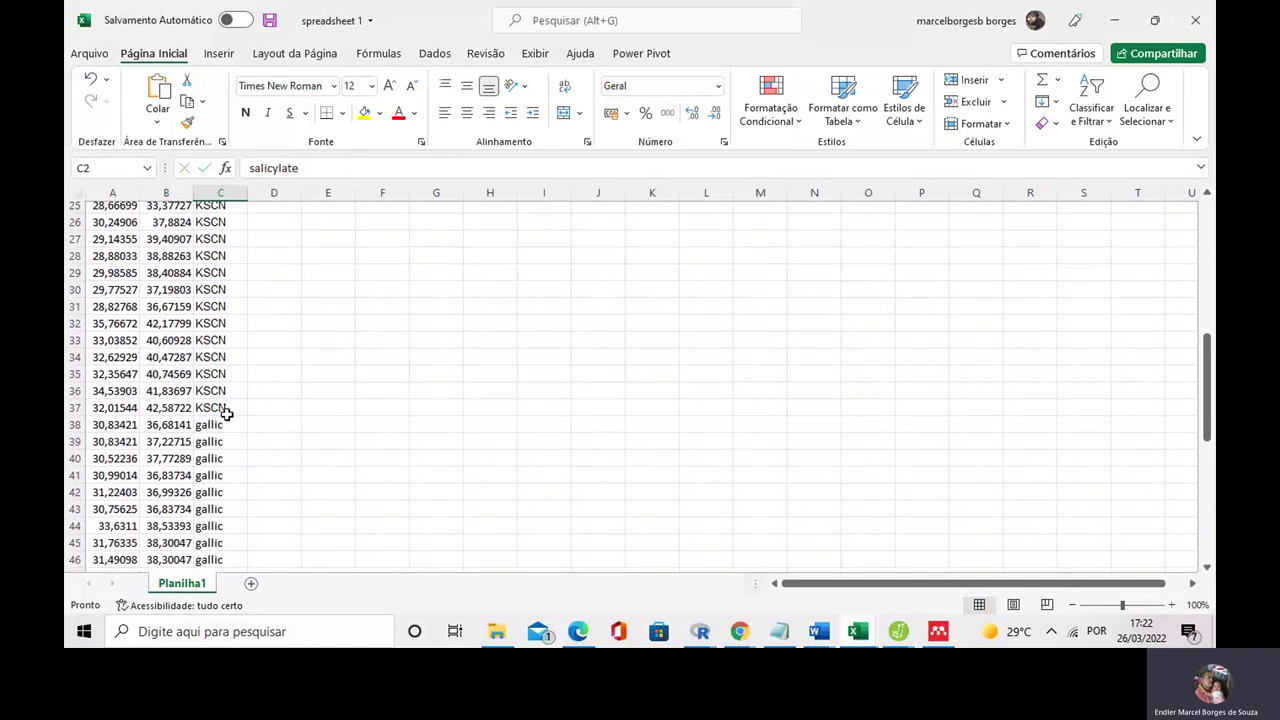
{"action": "scroll", "coordinate": [229, 399], "scroll_direction": "down", "scroll_amount": 3}
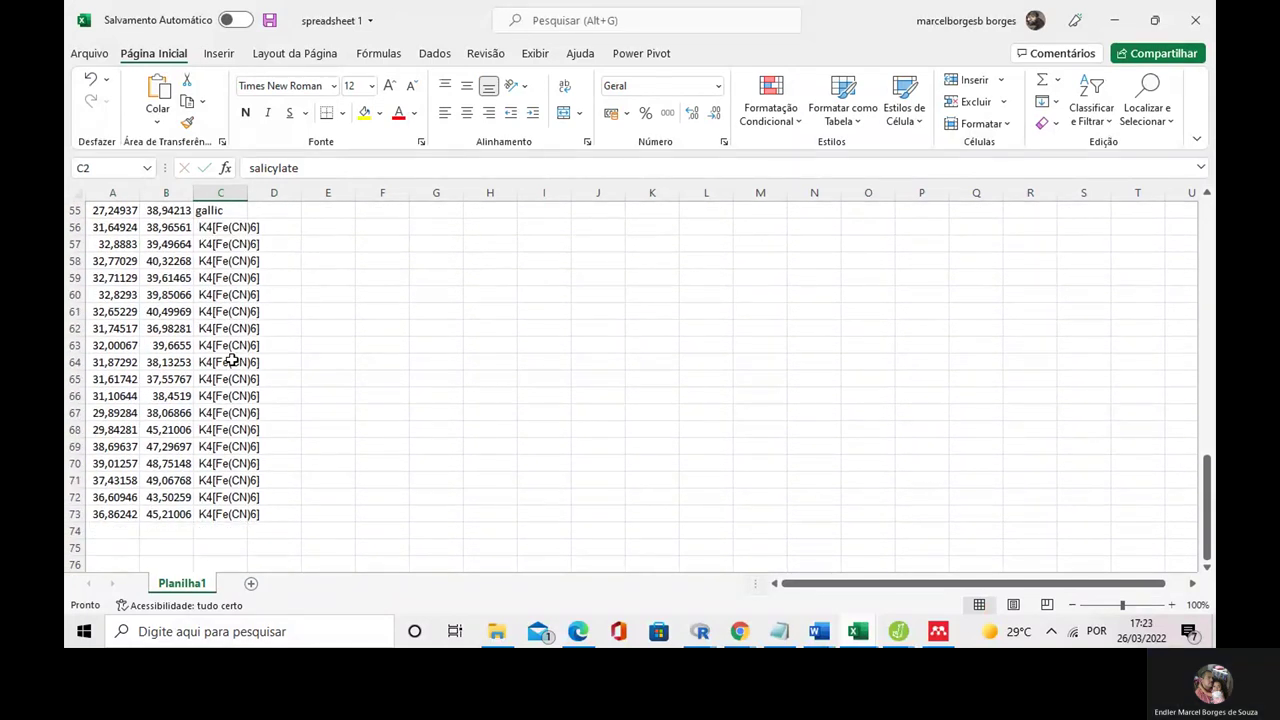
{"action": "left_click", "coordinate": [306, 392]}
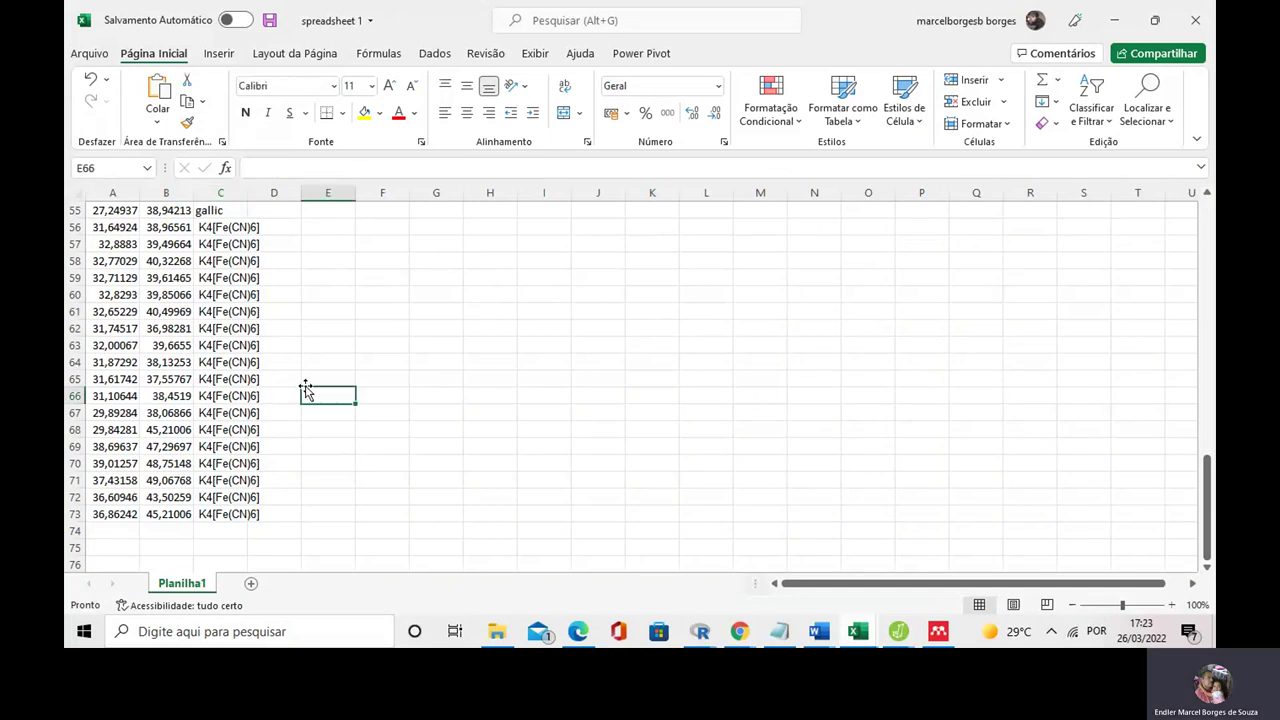
{"action": "scroll", "coordinate": [301, 381], "scroll_direction": "up", "scroll_amount": 15}
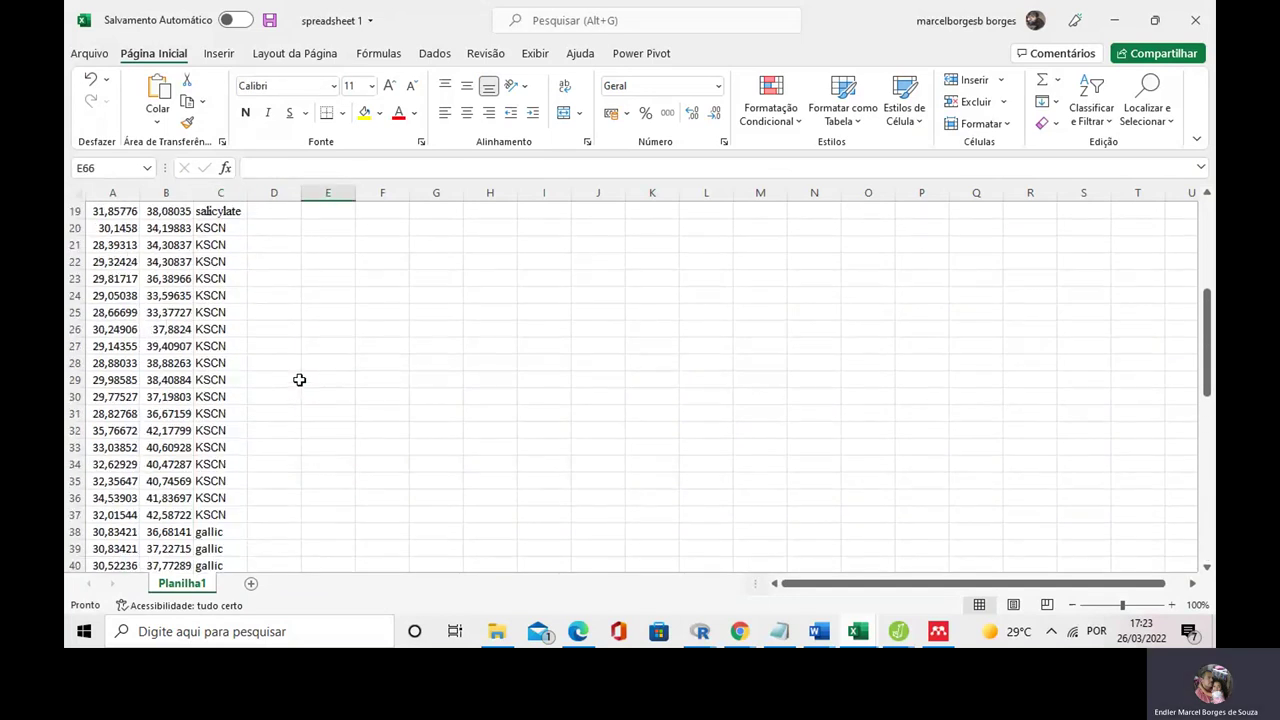
{"action": "scroll", "coordinate": [288, 330], "scroll_direction": "up", "scroll_amount": 3}
{"action": "left_click", "coordinate": [230, 228]}
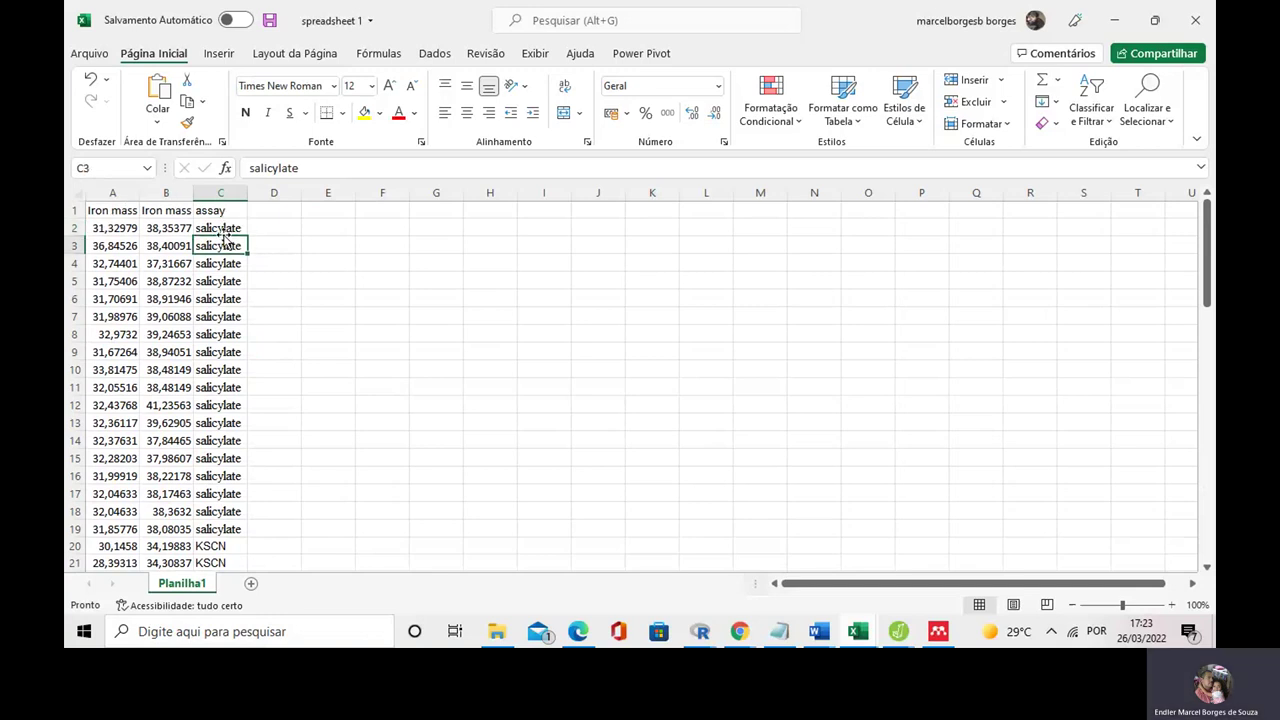
{"action": "scroll", "coordinate": [233, 237], "scroll_direction": "down", "scroll_amount": 13}
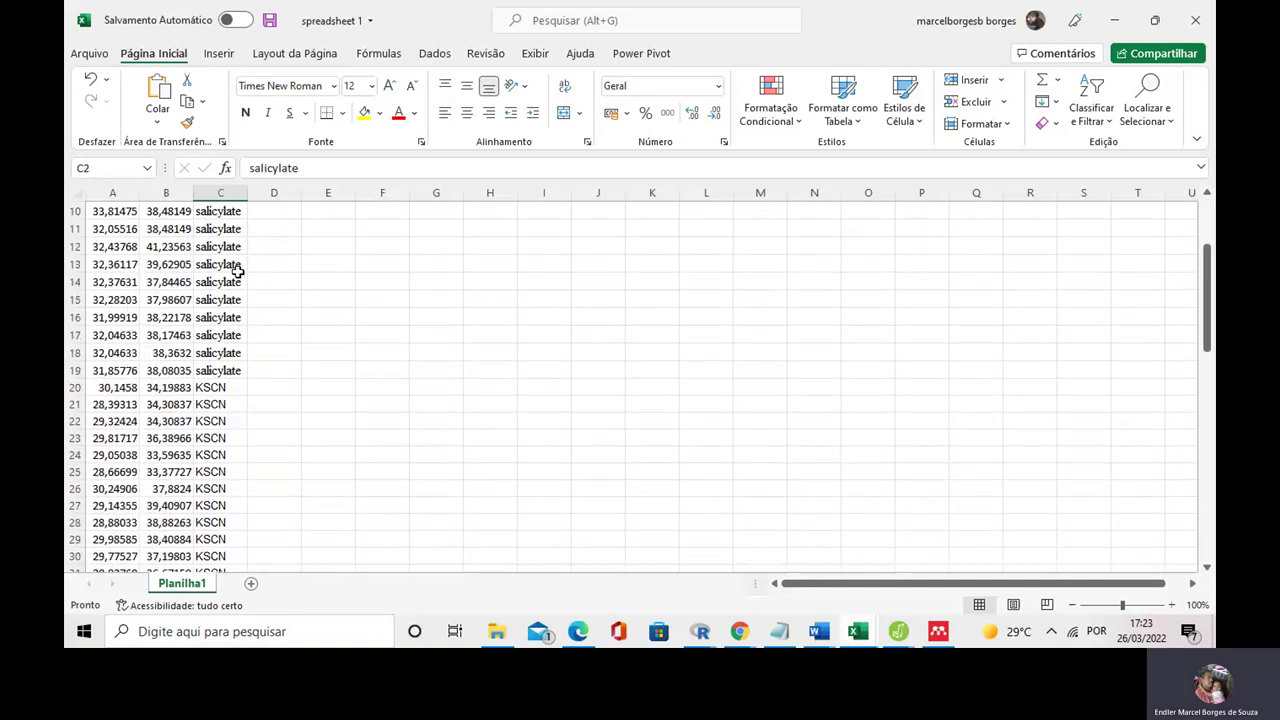
{"action": "scroll", "coordinate": [225, 277], "scroll_direction": "up", "scroll_amount": 13}
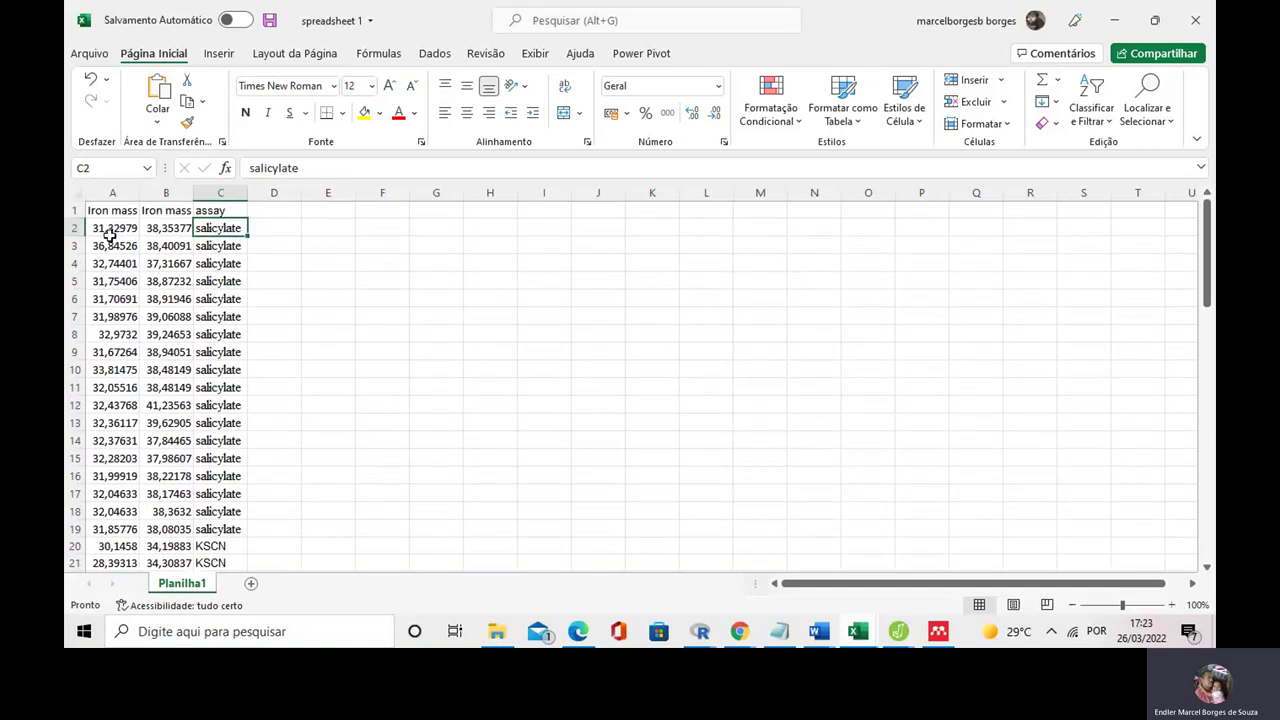
Step: Examine the iron mass values in column A across the assay groups
{"action": "left_click", "coordinate": [106, 230]}
{"action": "left_click", "coordinate": [106, 299]}
{"action": "scroll", "coordinate": [110, 302], "scroll_direction": "down", "scroll_amount": 4}
{"action": "scroll", "coordinate": [110, 305], "scroll_direction": "down", "scroll_amount": 2}
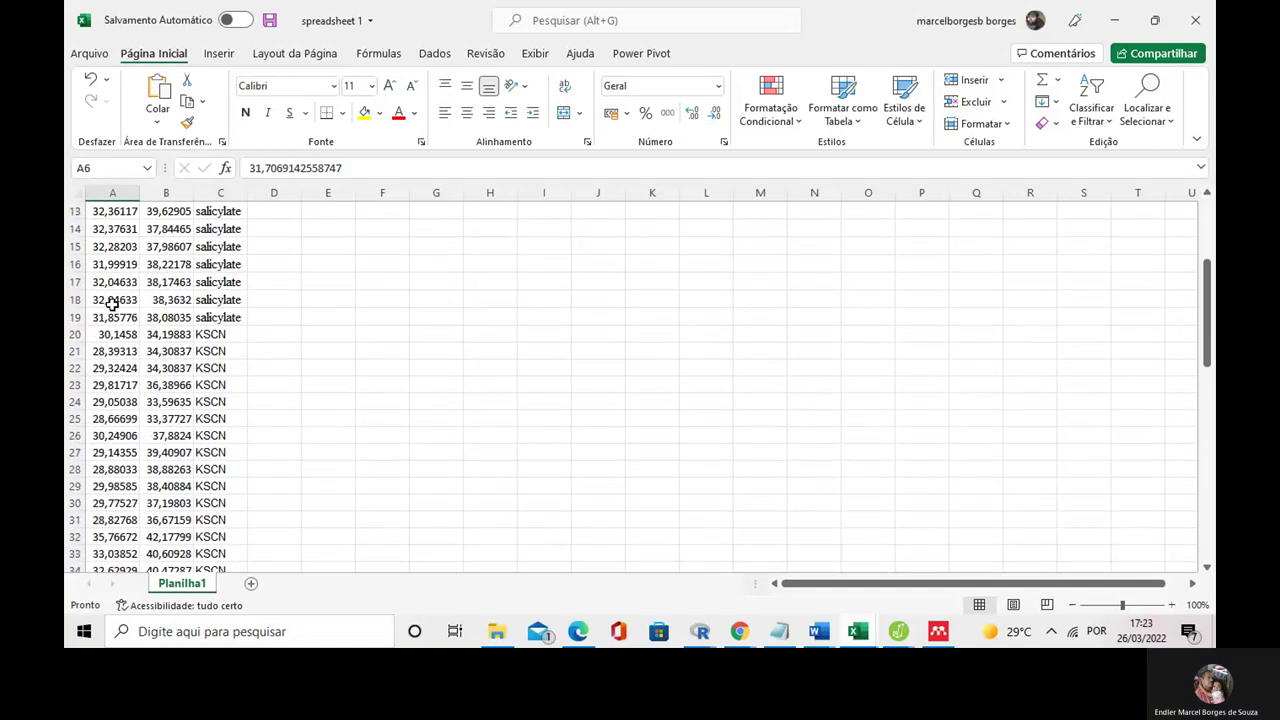
{"action": "scroll", "coordinate": [110, 300], "scroll_direction": "up", "scroll_amount": 6}
{"action": "scroll", "coordinate": [214, 259], "scroll_direction": "down", "scroll_amount": 15}
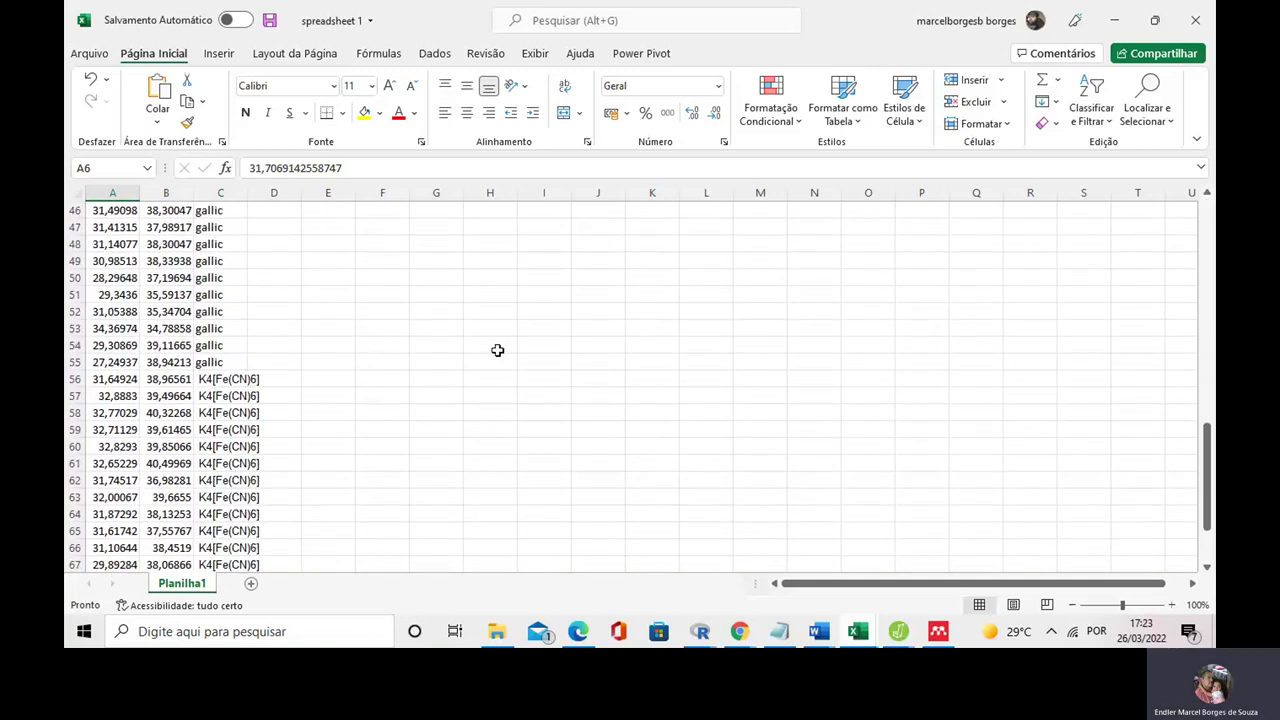
Step: Switch to the JASP window that holds spreadsheet 1
{"action": "mouse_move", "coordinate": [897, 631]}
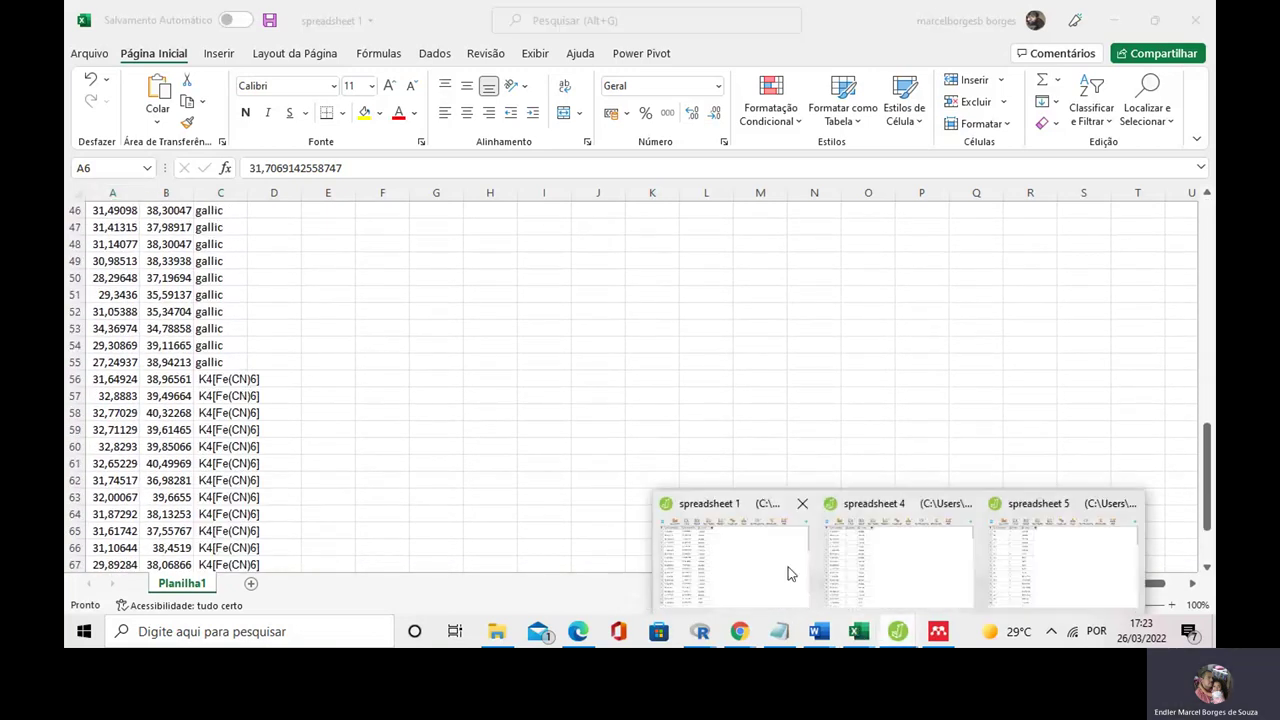
{"action": "left_click", "coordinate": [743, 557]}
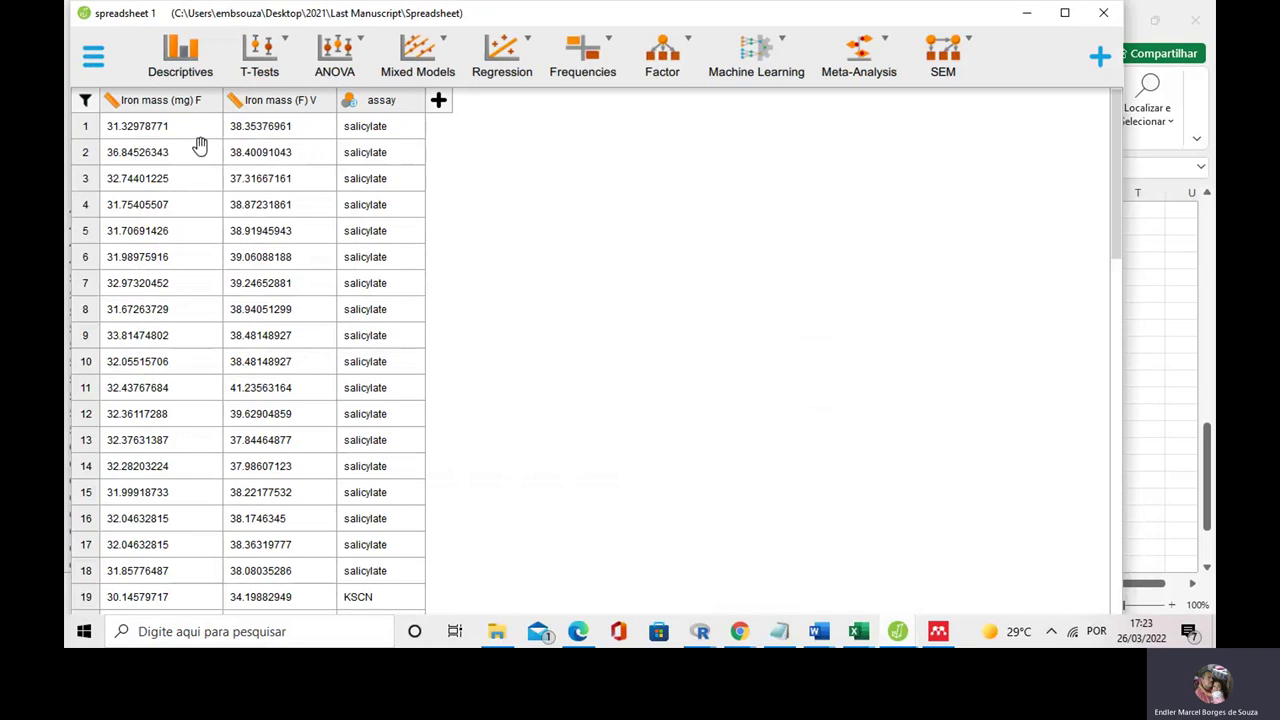
Step: Locate spreadsheet 1.csv among the recent data files and return to the data without opening anything
{"action": "left_click", "coordinate": [93, 56]}
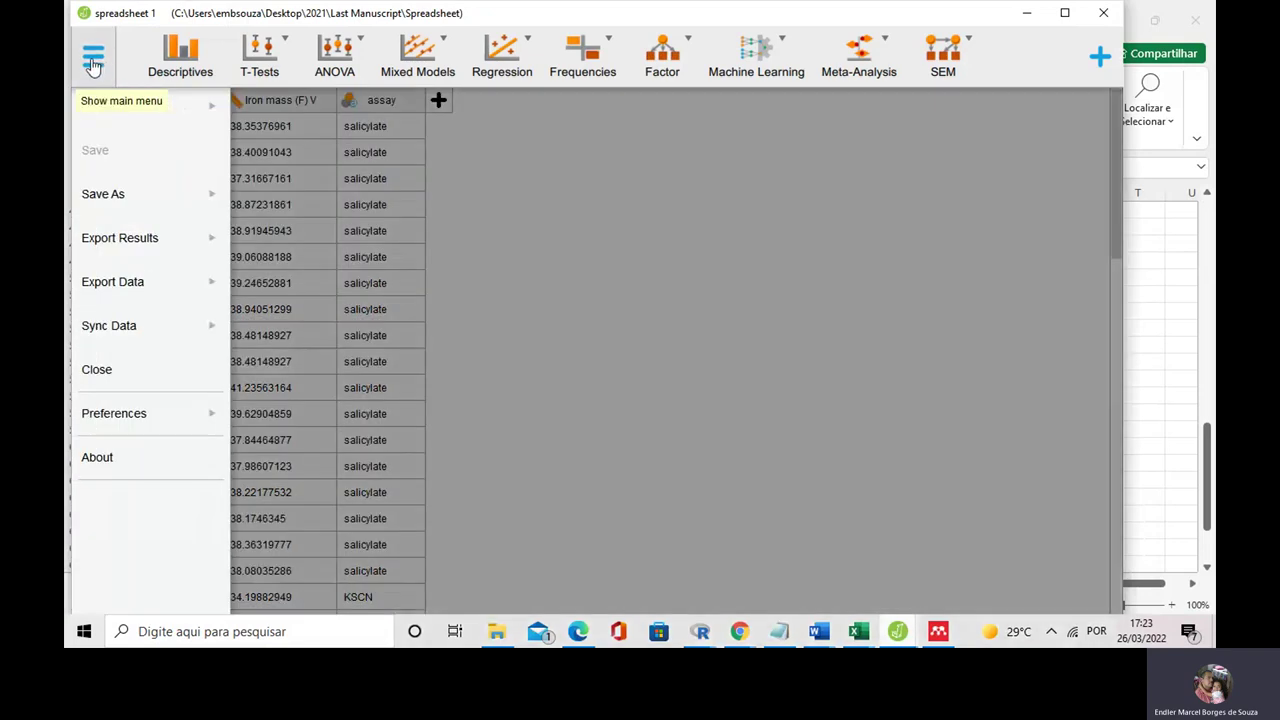
{"action": "left_click", "coordinate": [106, 202]}
{"action": "left_click", "coordinate": [123, 118]}
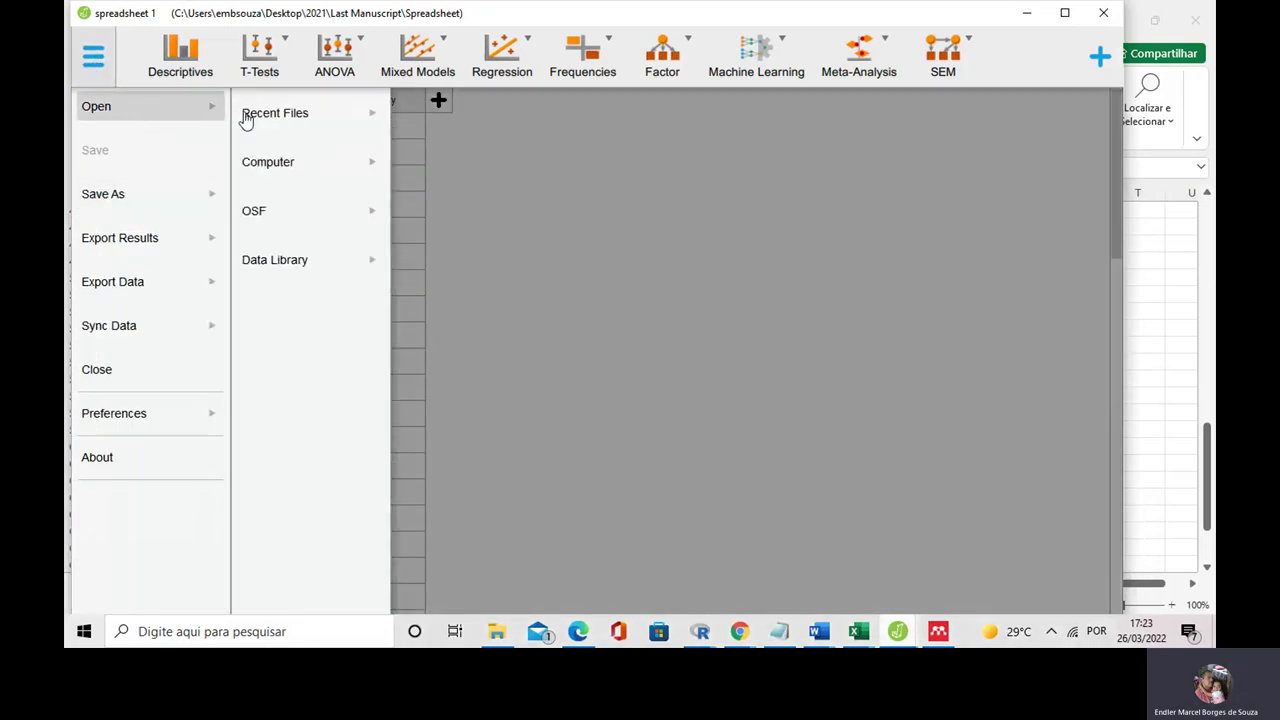
{"action": "left_click", "coordinate": [272, 130]}
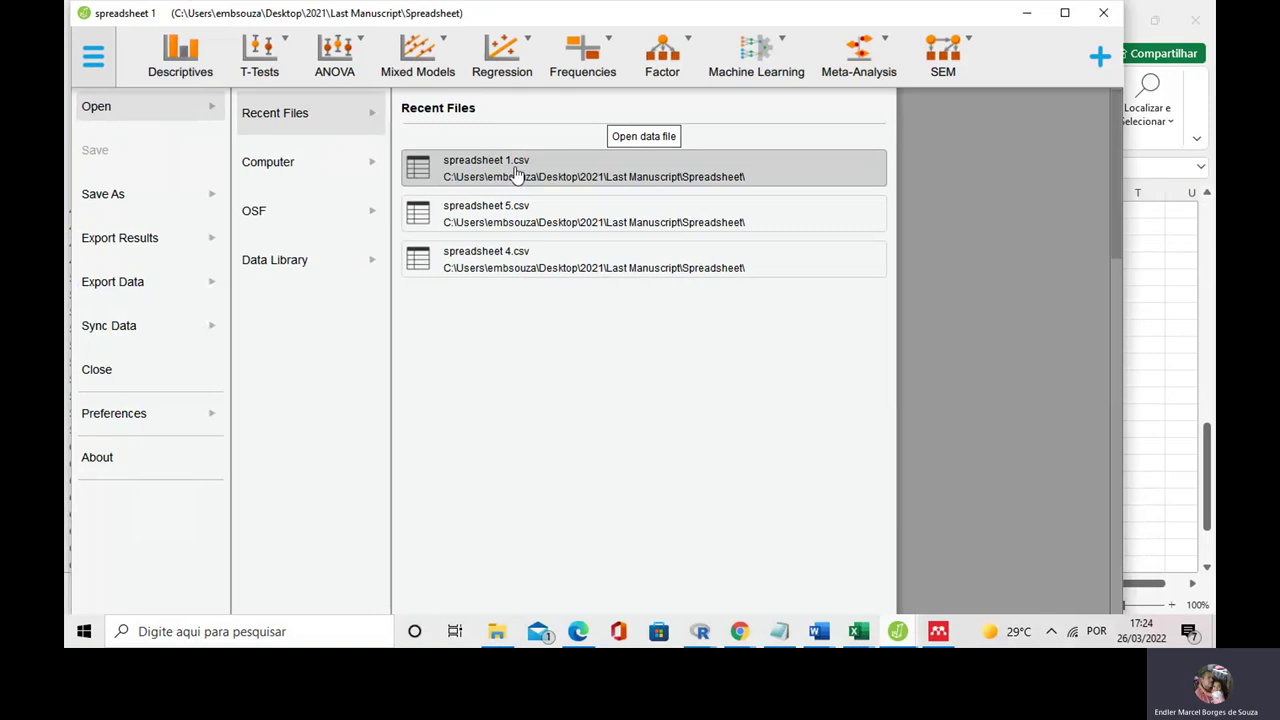
{"action": "left_click", "coordinate": [957, 211]}
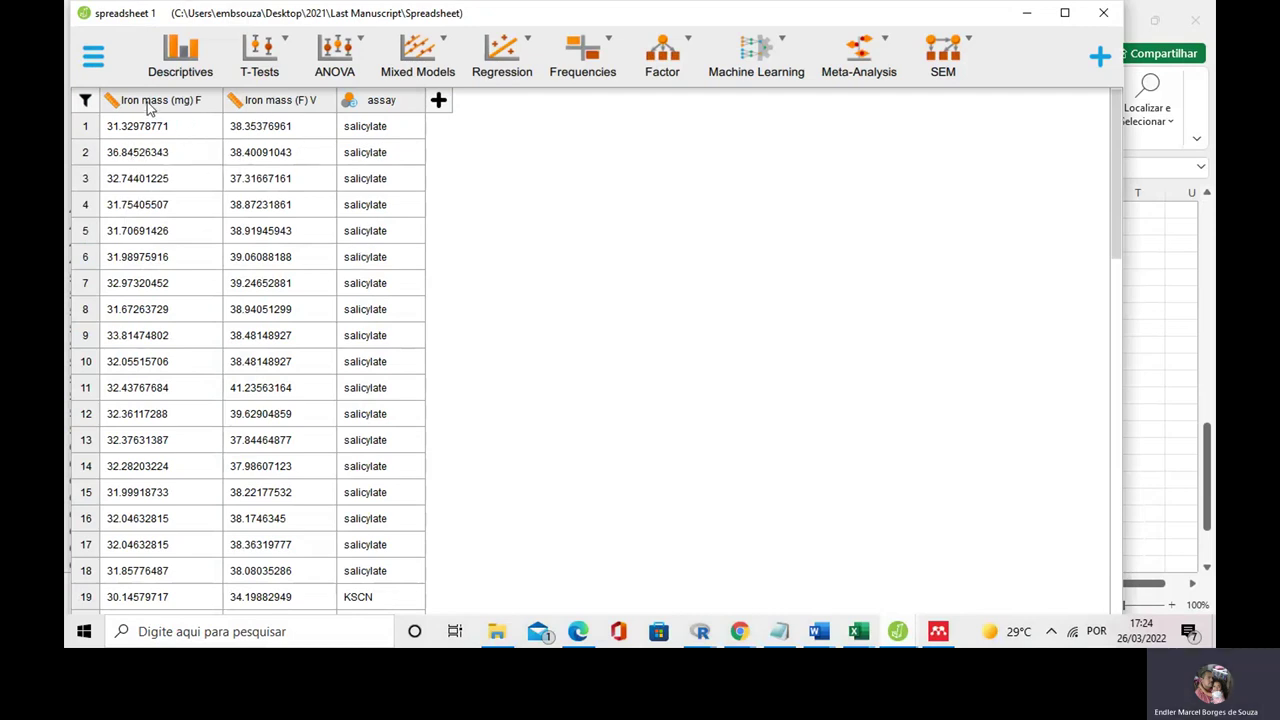
Step: Run a classical ANOVA with Iron mass (mg) F as the dependent variable and assay as the fixed factor
{"action": "left_click", "coordinate": [334, 60]}
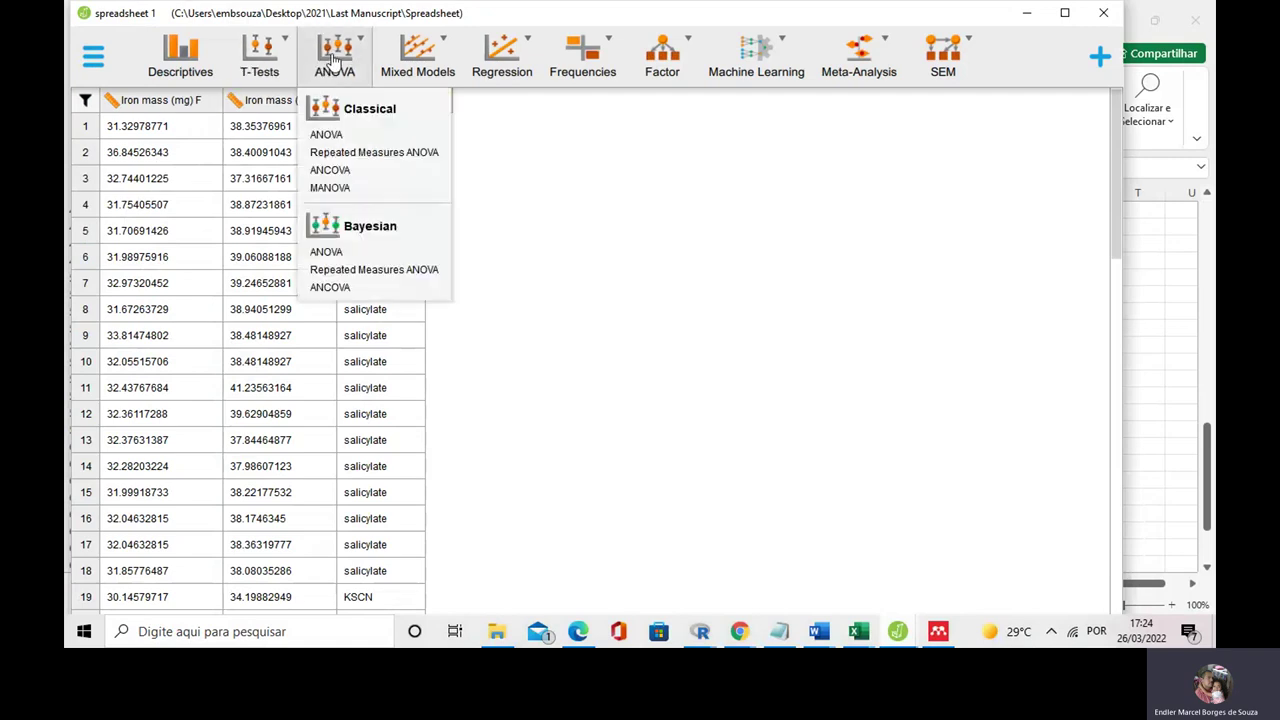
{"action": "left_click", "coordinate": [389, 136]}
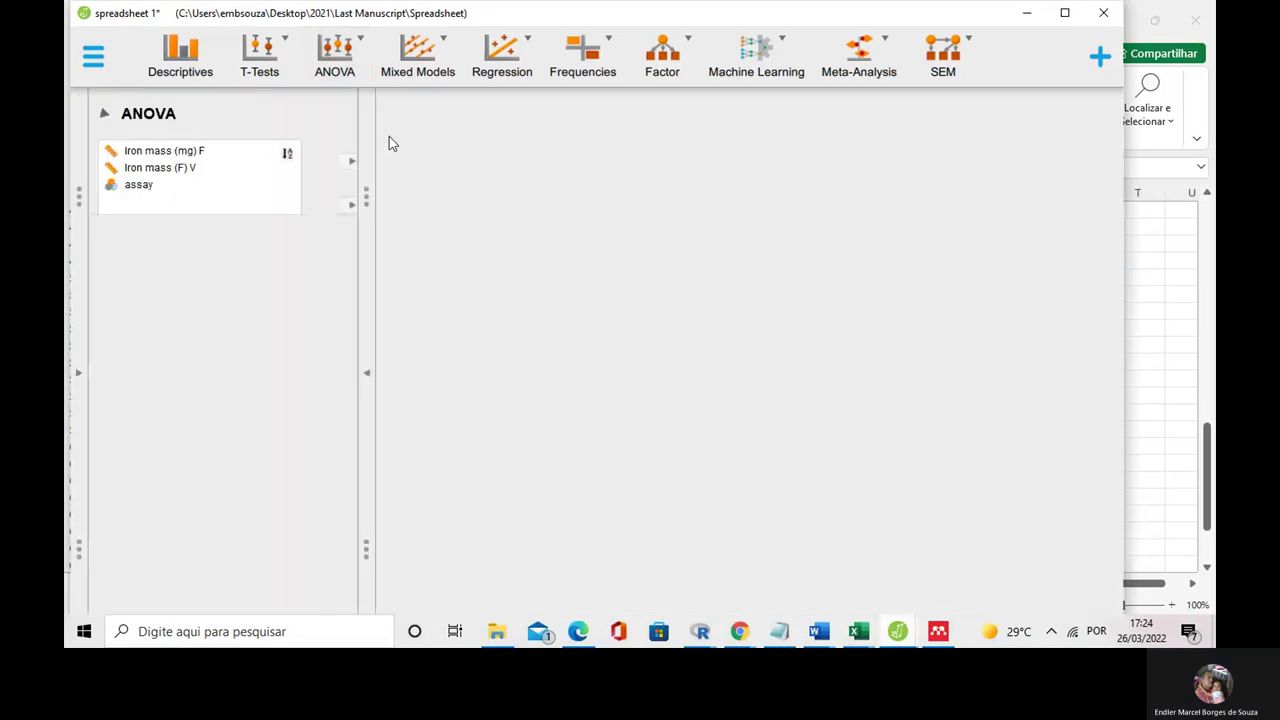
{"action": "left_click", "coordinate": [200, 151]}
{"action": "left_click", "coordinate": [347, 163]}
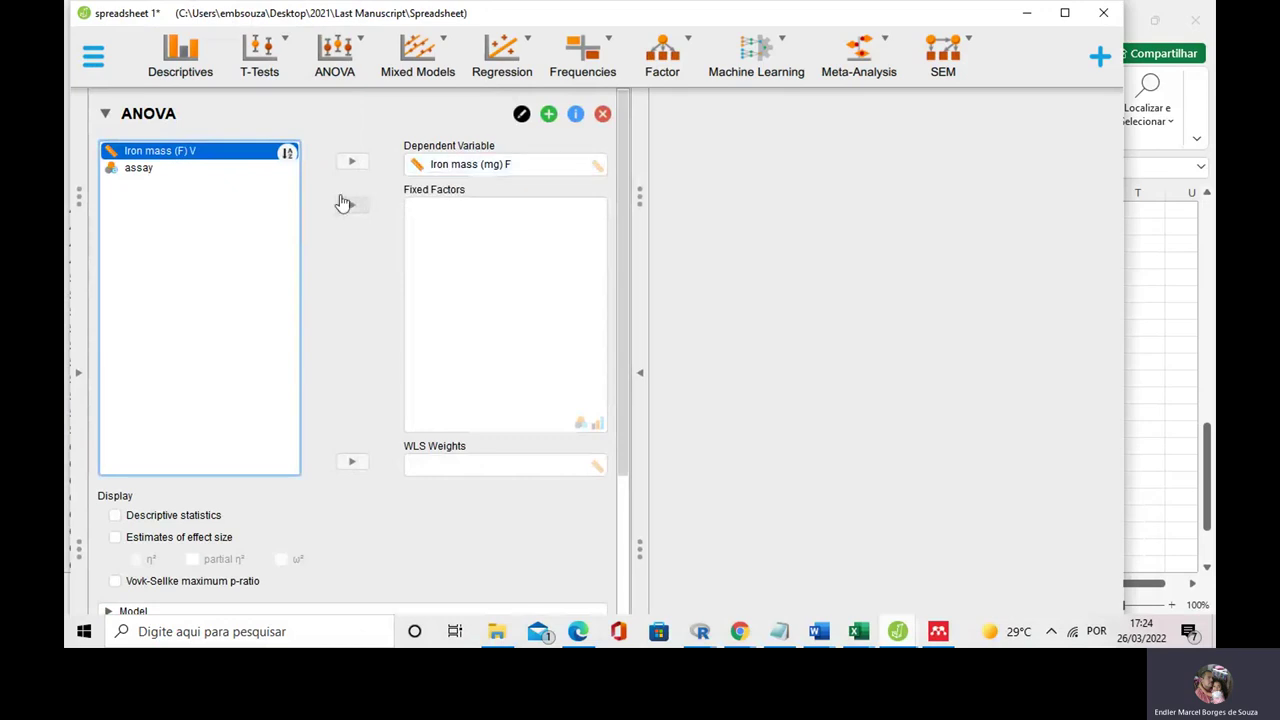
{"action": "left_click", "coordinate": [138, 168]}
{"action": "left_click", "coordinate": [345, 207]}
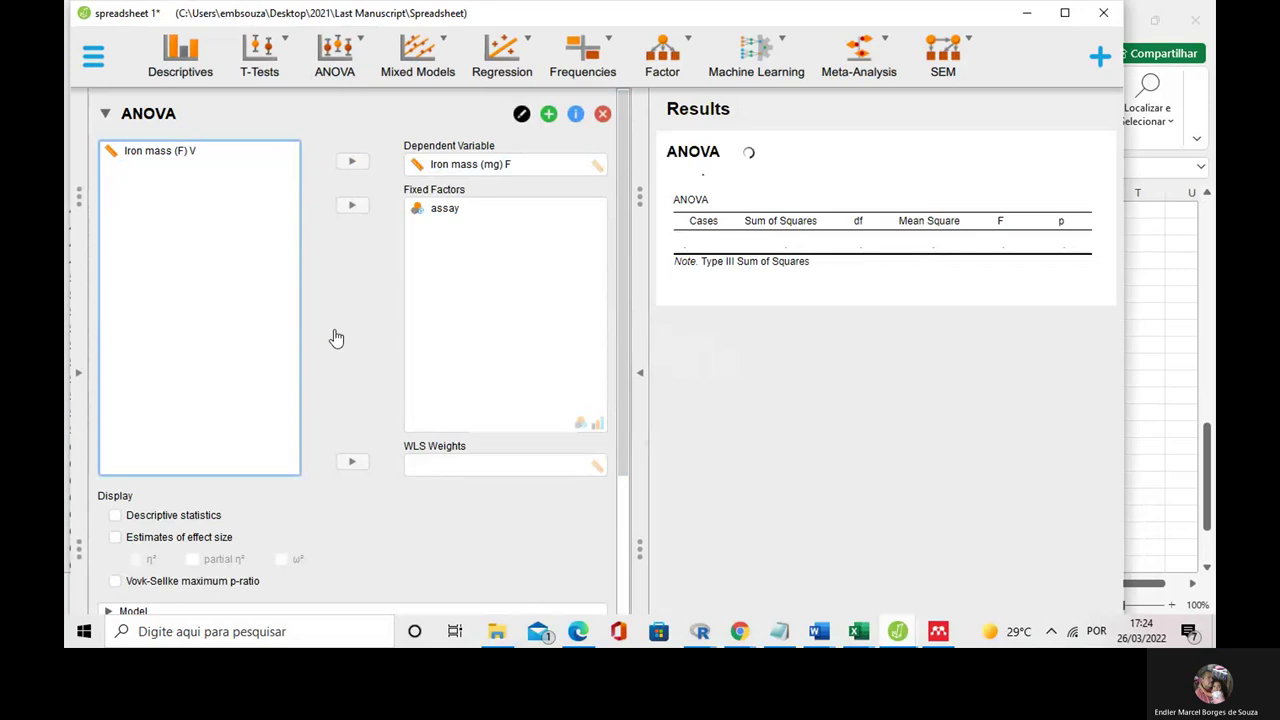
{"action": "scroll", "coordinate": [343, 331], "scroll_direction": "down", "scroll_amount": 3}
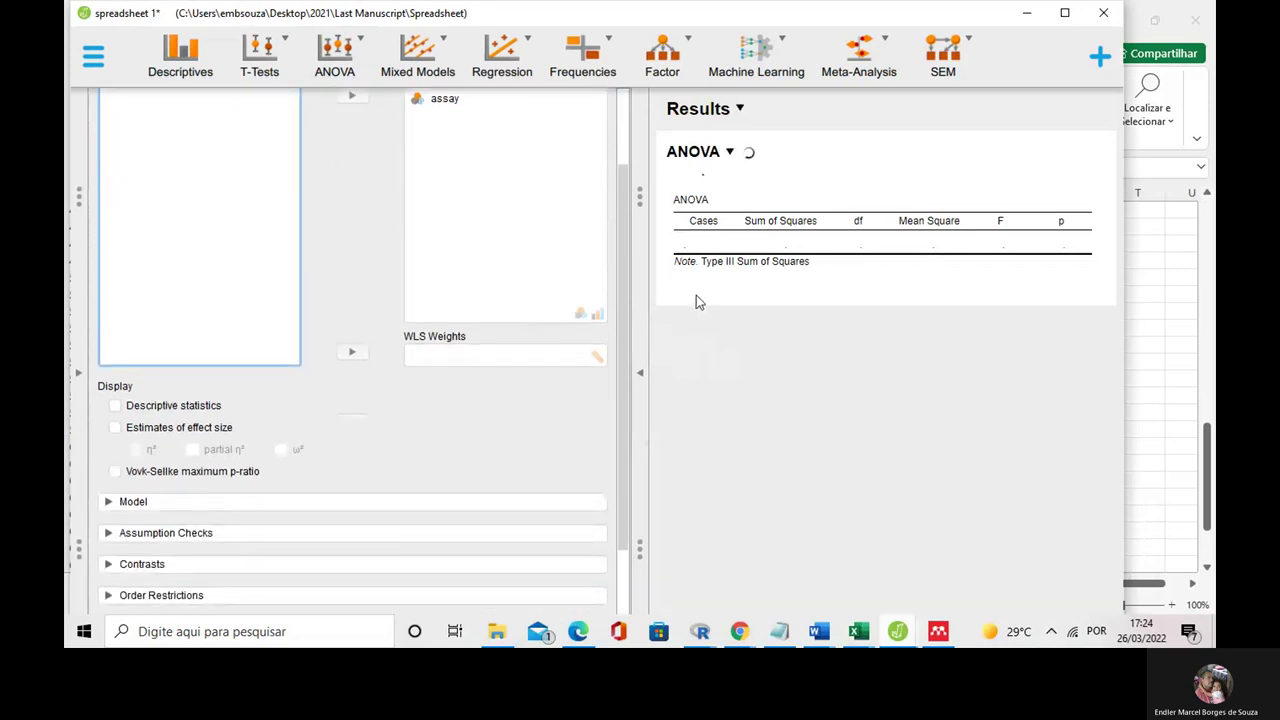
{"action": "left_click_drag", "start_coordinate": [620, 204], "coordinate": [625, 113]}
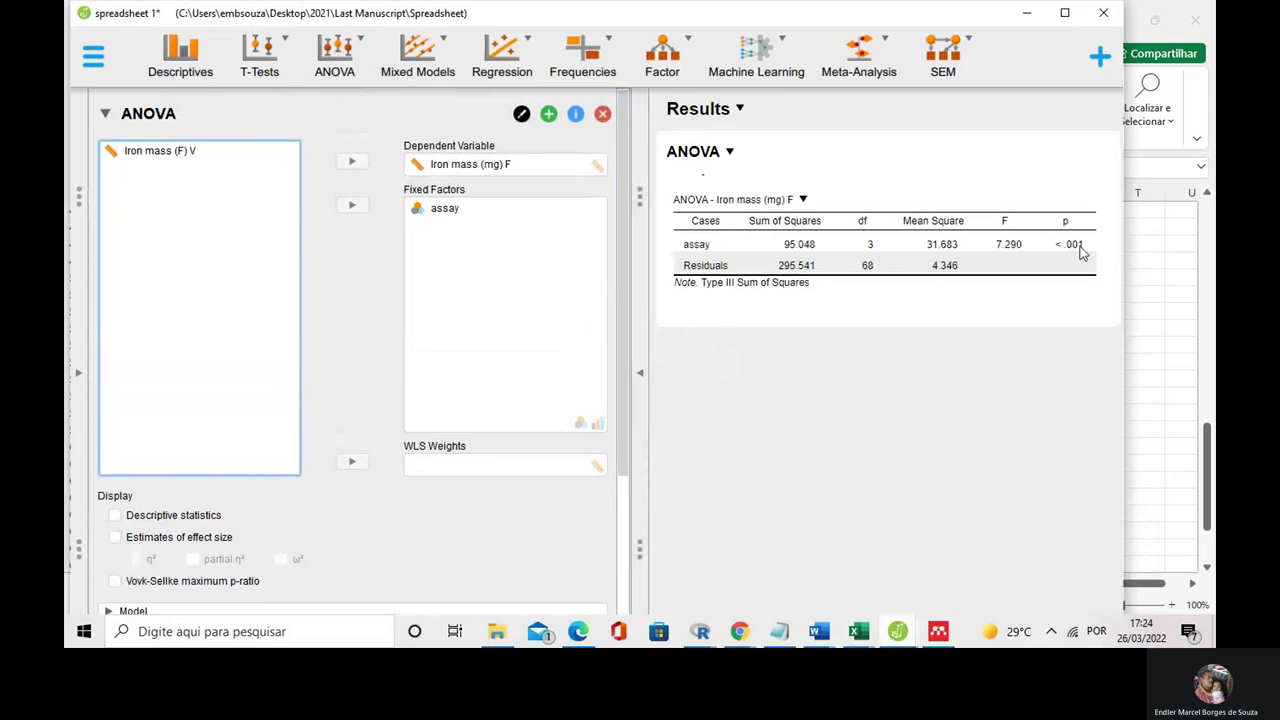
{"action": "left_click", "coordinate": [1070, 251]}
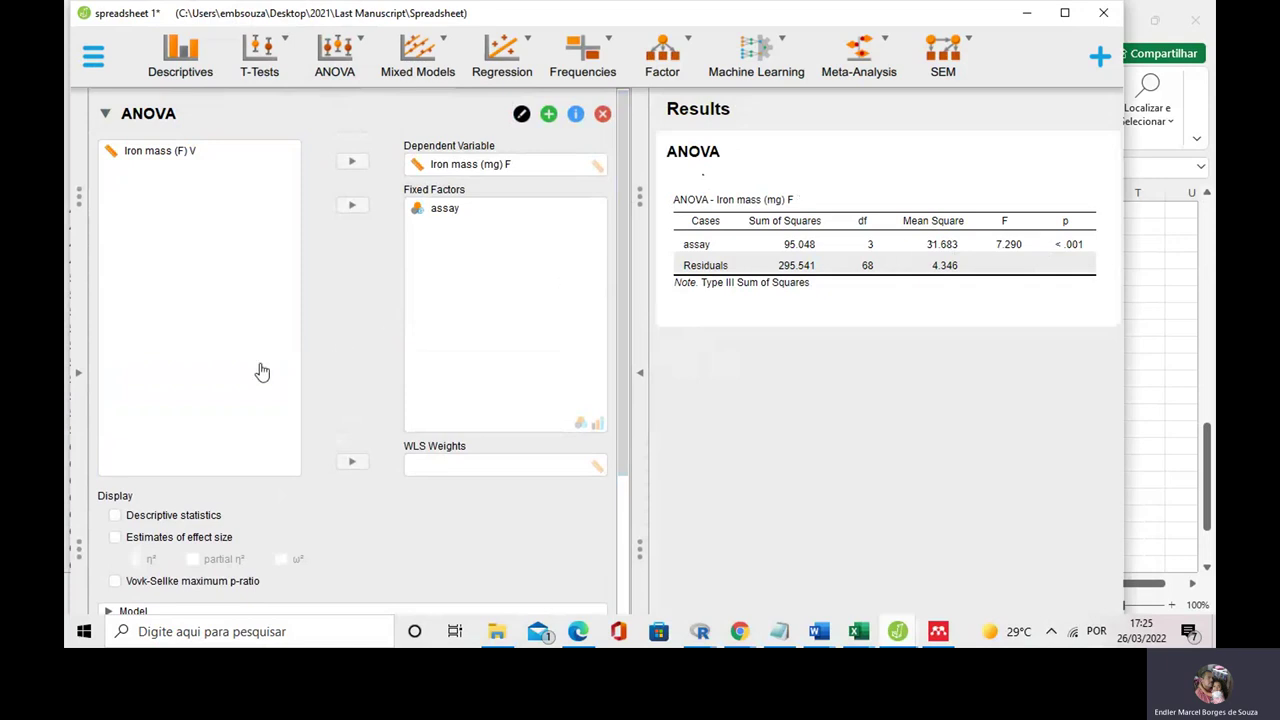
Step: Add standard post hoc comparisons for the assay factor with the Tukey correction
{"action": "scroll", "coordinate": [243, 374], "scroll_direction": "down", "scroll_amount": 3}
{"action": "scroll", "coordinate": [216, 372], "scroll_direction": "down", "scroll_amount": 4}
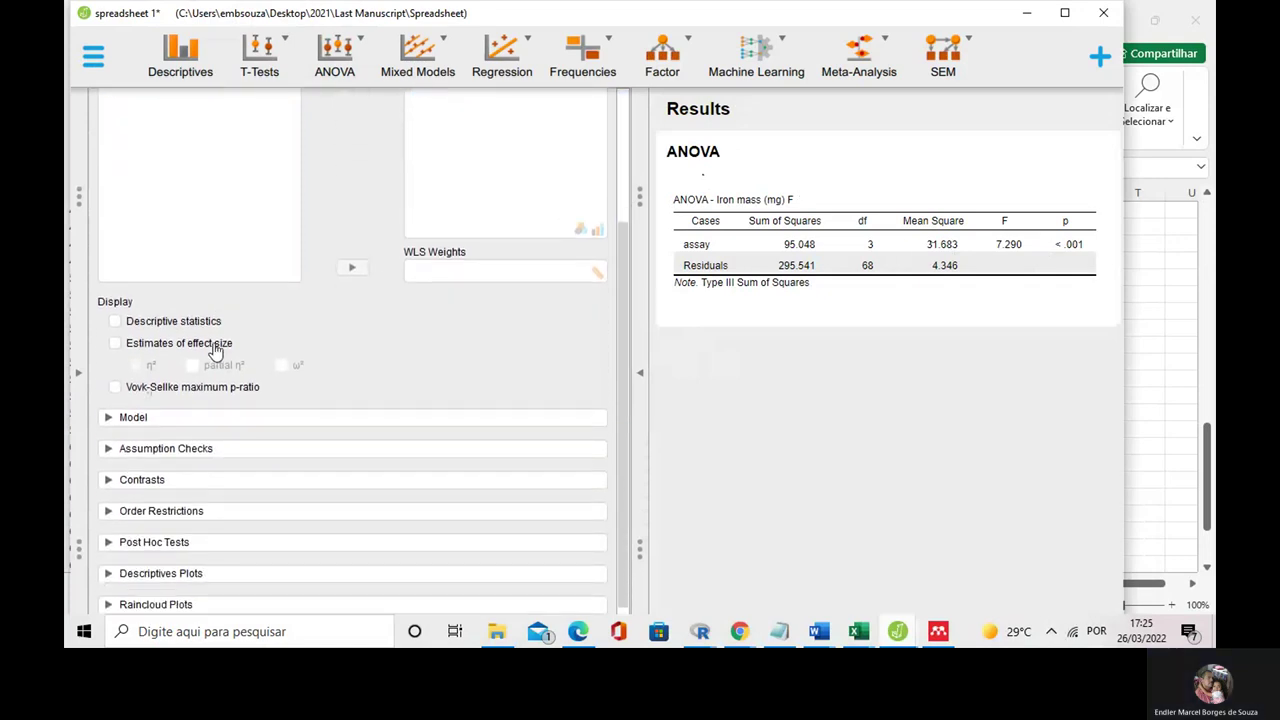
{"action": "left_click", "coordinate": [140, 473]}
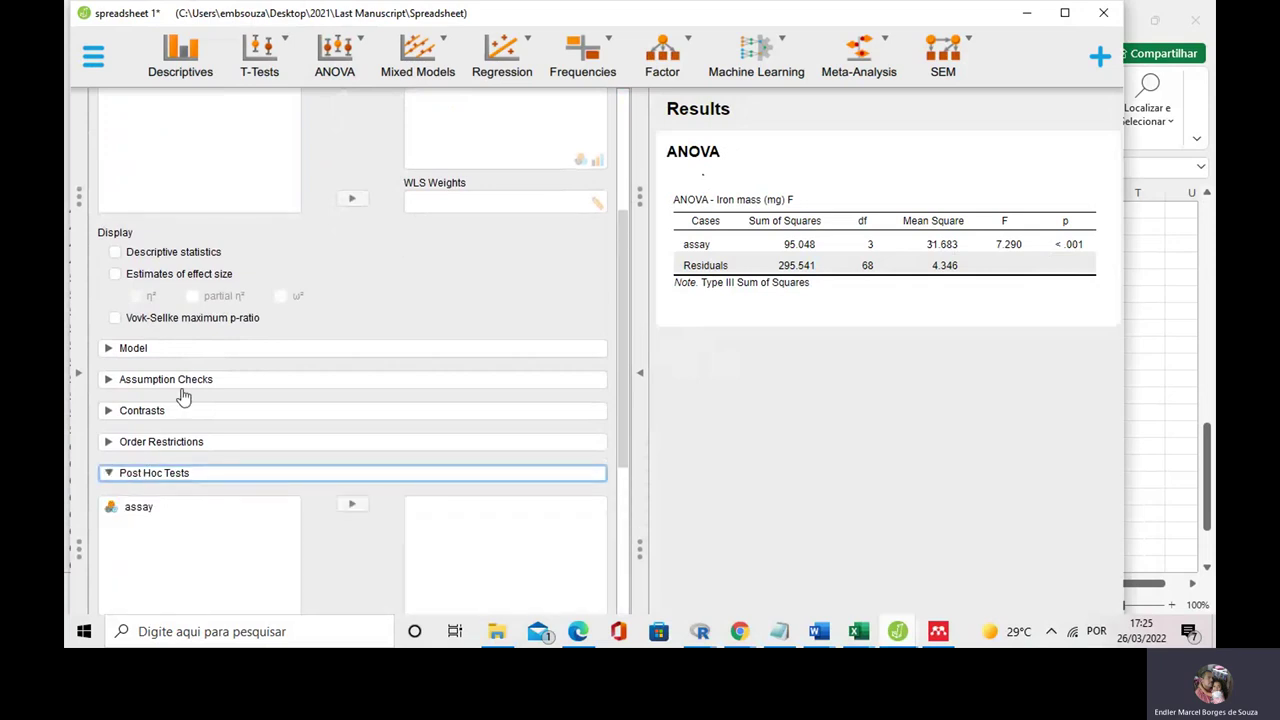
{"action": "left_click", "coordinate": [149, 303]}
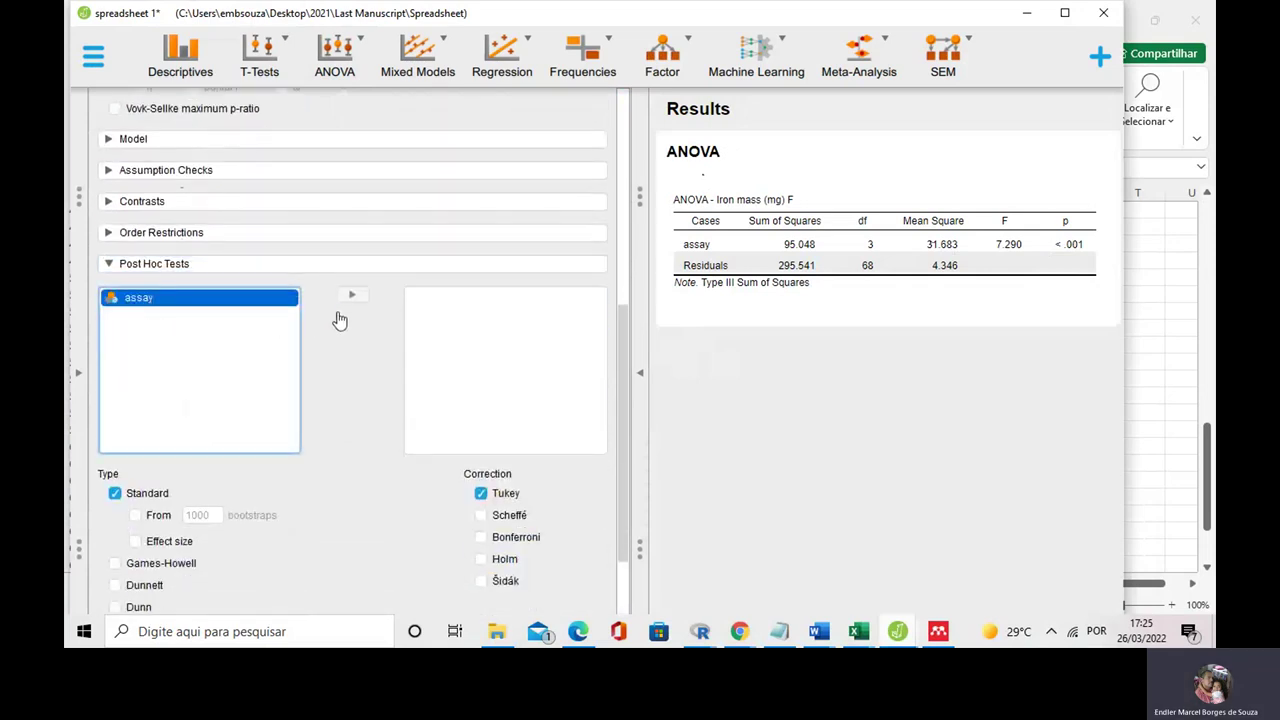
{"action": "left_click", "coordinate": [350, 298]}
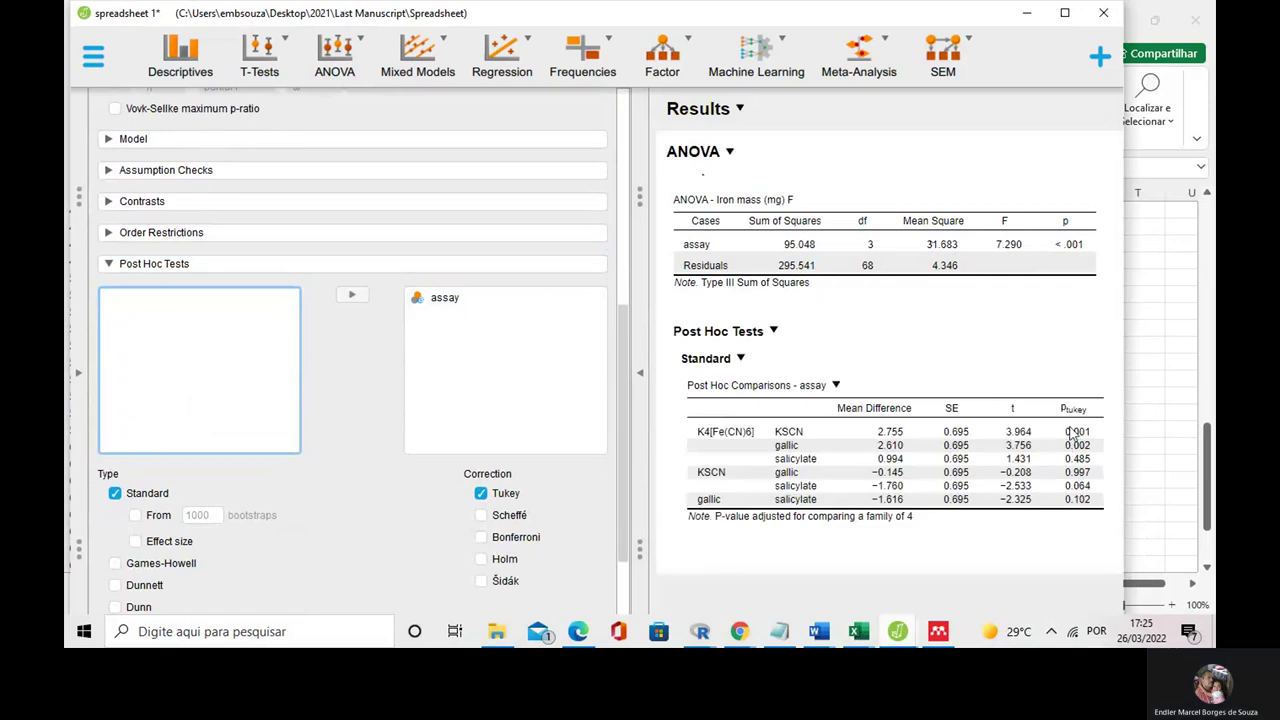
Step: Enable the Scheffé, Bonferroni, Holm and Šidák corrections for the post hoc comparisons as well
{"action": "scroll", "coordinate": [520, 470], "scroll_direction": "down", "scroll_amount": 3}
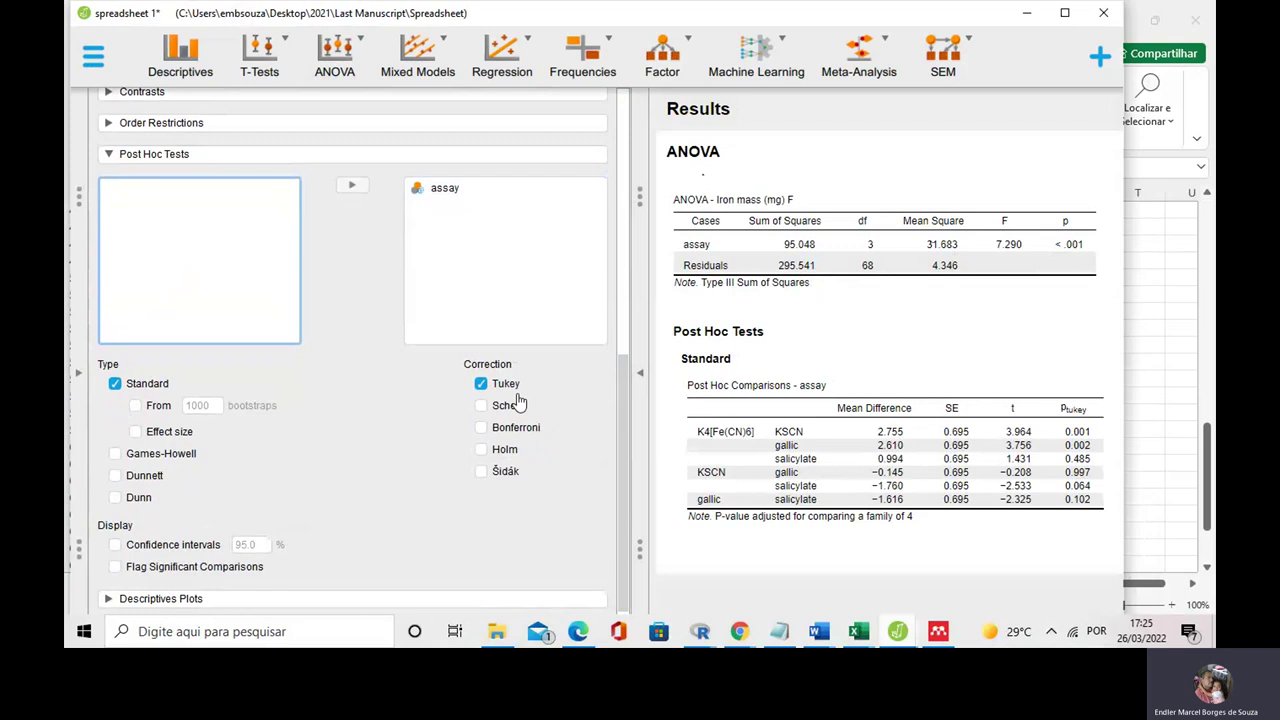
{"action": "left_click", "coordinate": [482, 406]}
{"action": "left_click", "coordinate": [482, 428]}
{"action": "left_click", "coordinate": [482, 450]}
{"action": "left_click", "coordinate": [481, 471]}
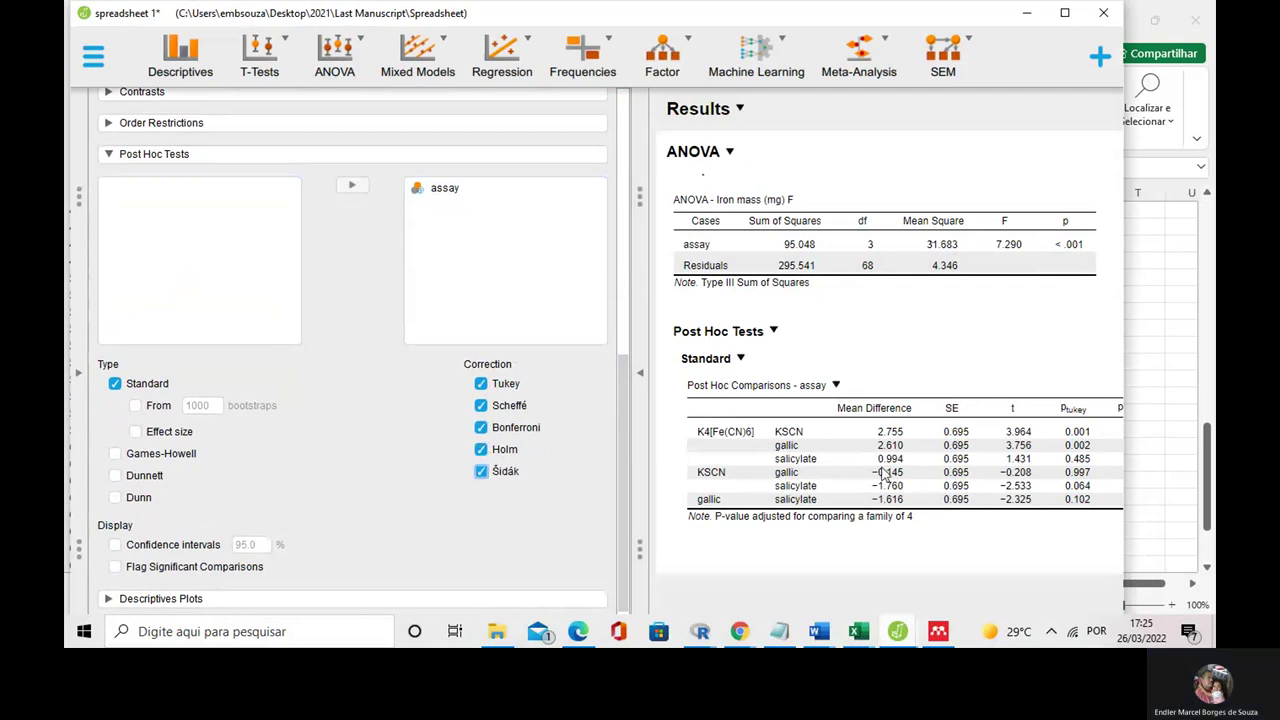
Step: Maximize the analysis window and review the post hoc table's p-values across all five corrections
{"action": "left_click", "coordinate": [1070, 16]}
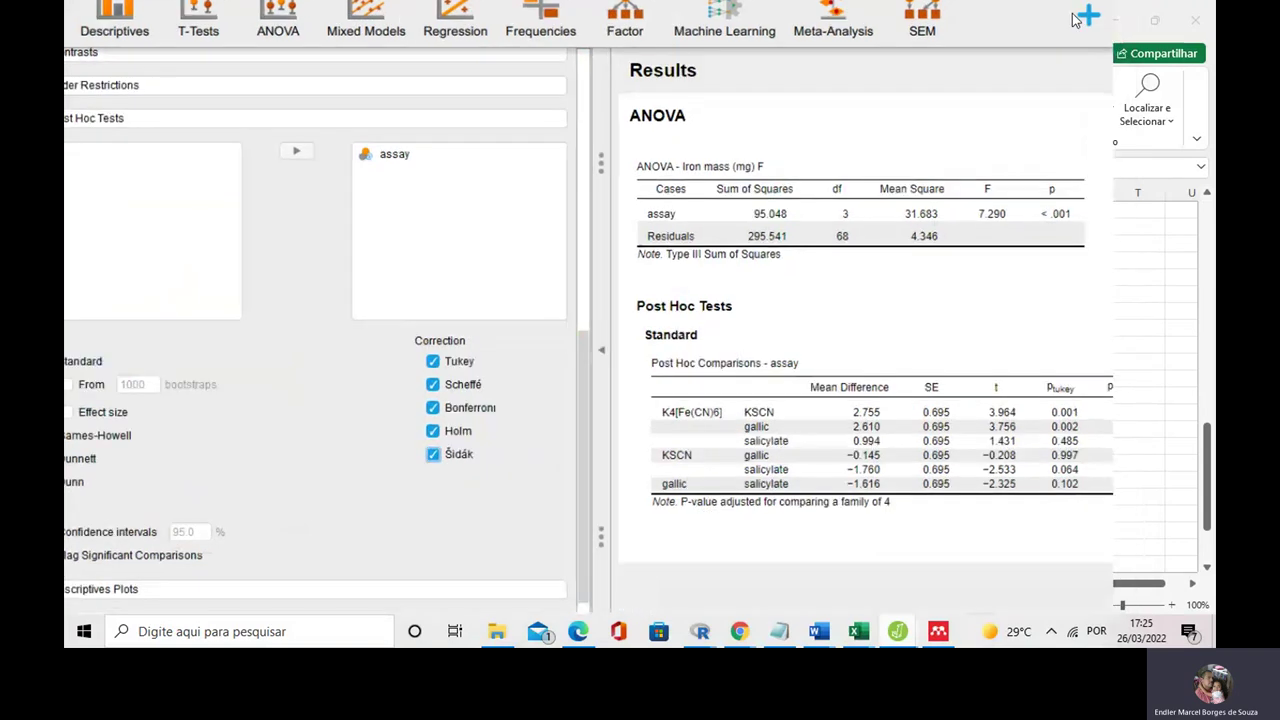
{"action": "left_click_drag", "start_coordinate": [1009, 607], "coordinate": [1132, 598]}
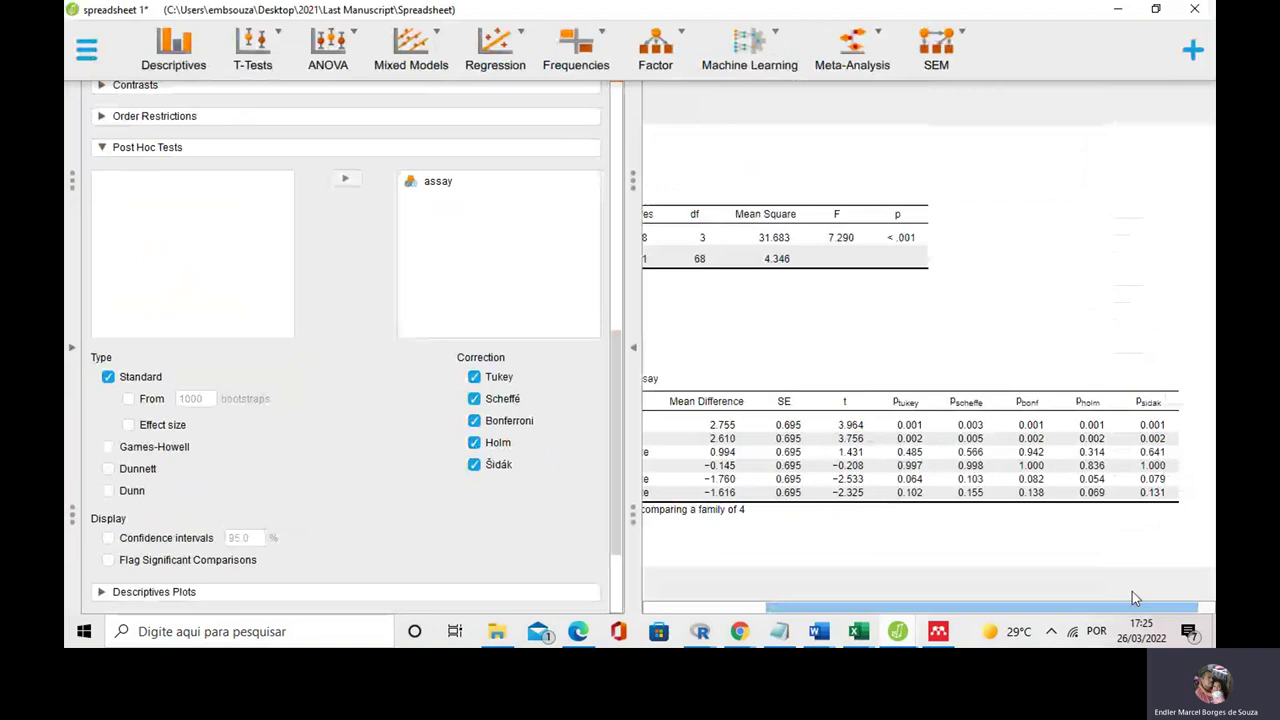
{"action": "left_click_drag", "start_coordinate": [1132, 598], "coordinate": [1010, 600]}
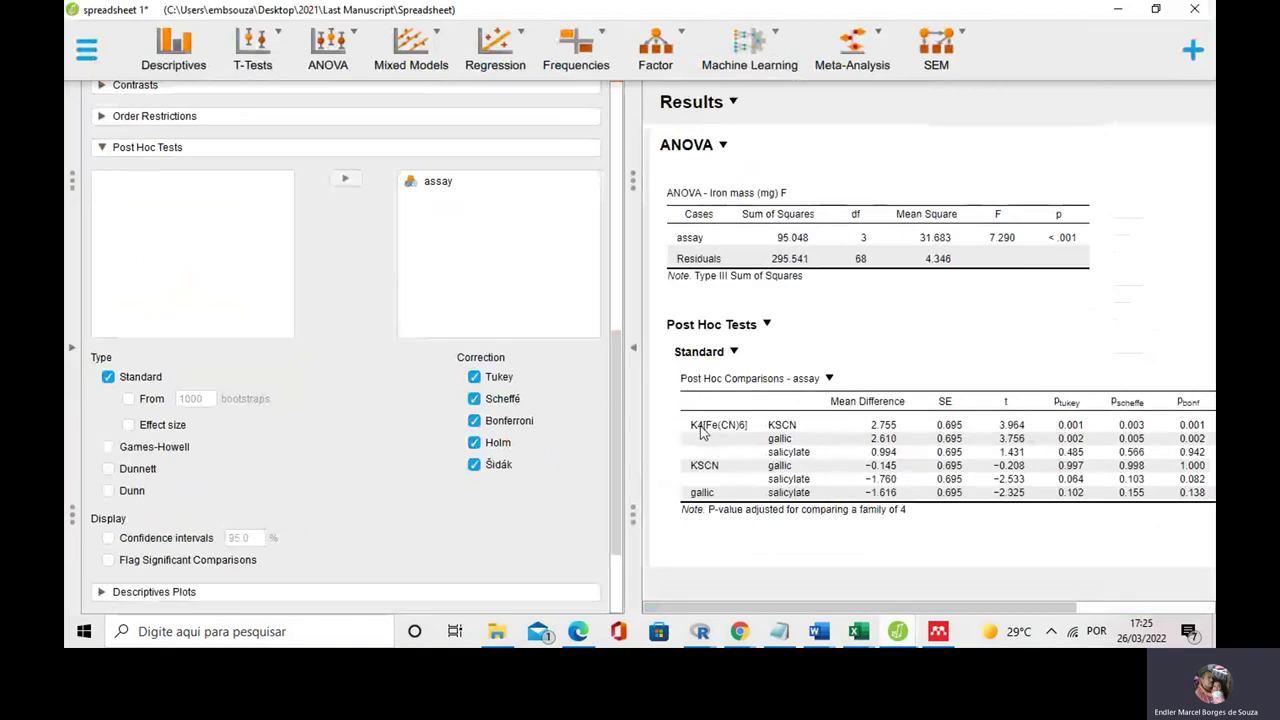
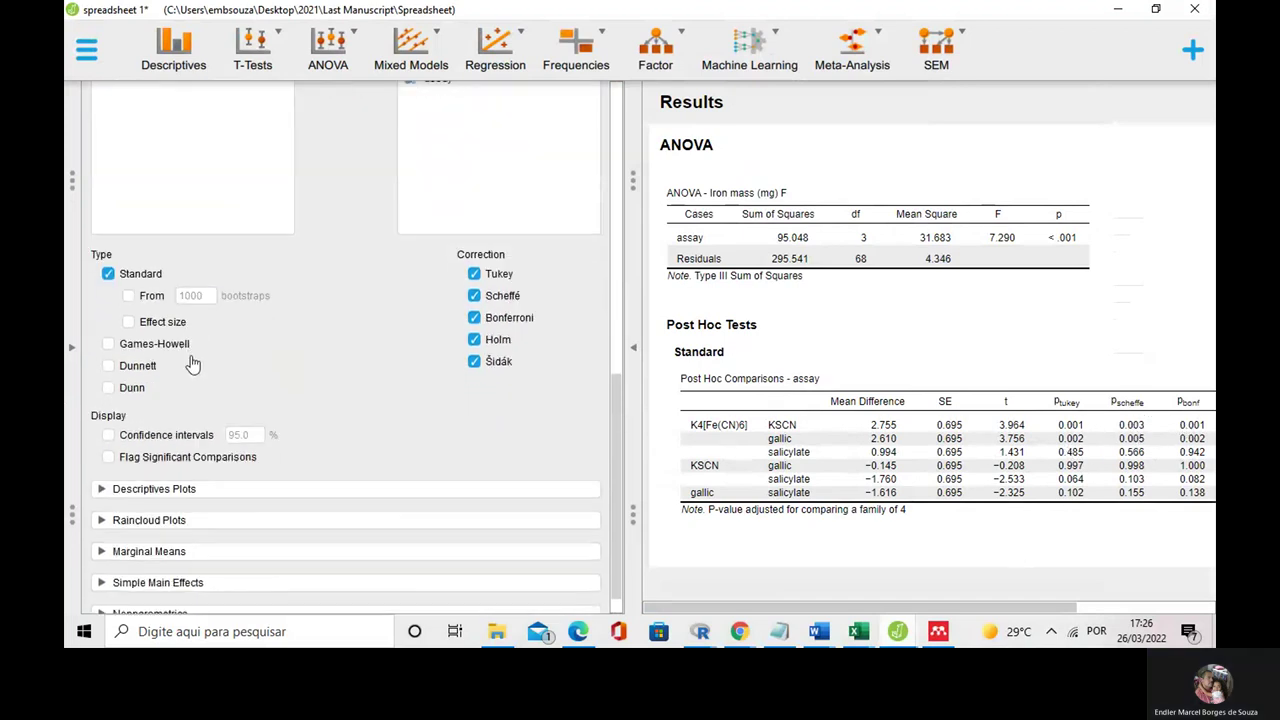
Step: Add a descriptives plot to the ANOVA with assay on the horizontal axis and 95% confidence interval error bars
{"action": "left_click", "coordinate": [143, 462]}
{"action": "scroll", "coordinate": [208, 397], "scroll_direction": "down", "scroll_amount": 2}
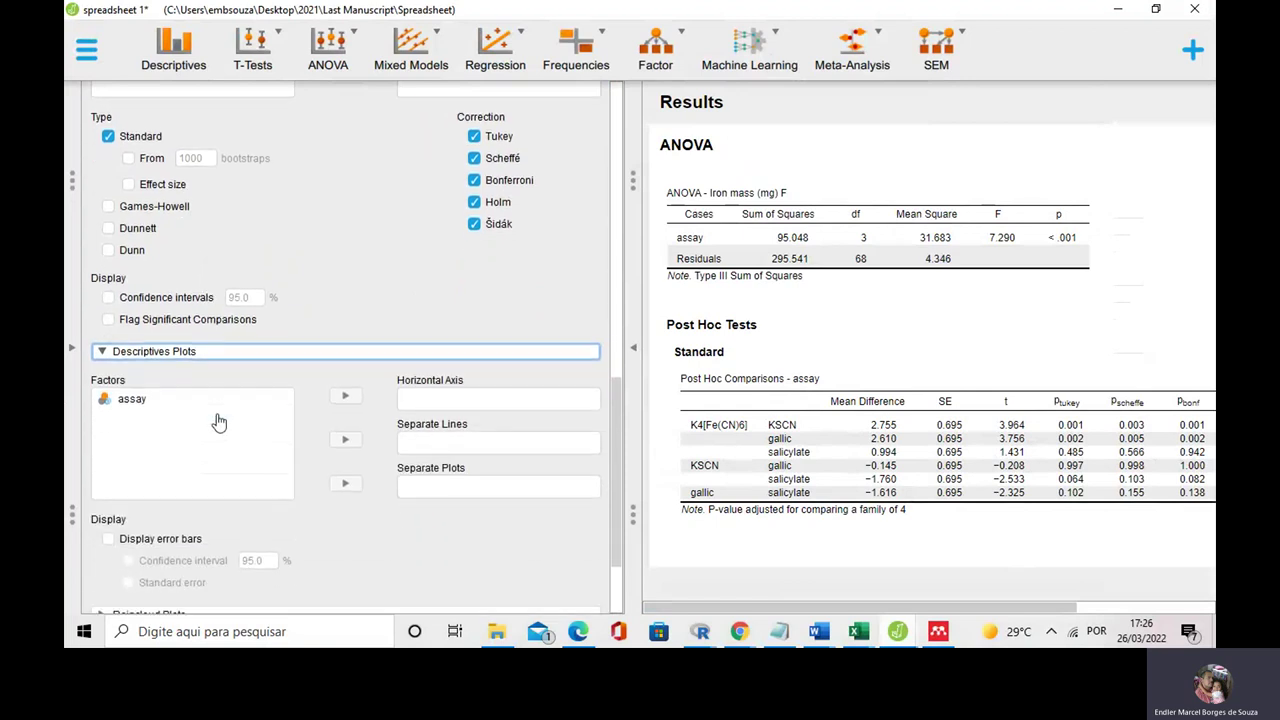
{"action": "left_click", "coordinate": [140, 399]}
{"action": "left_click", "coordinate": [345, 398]}
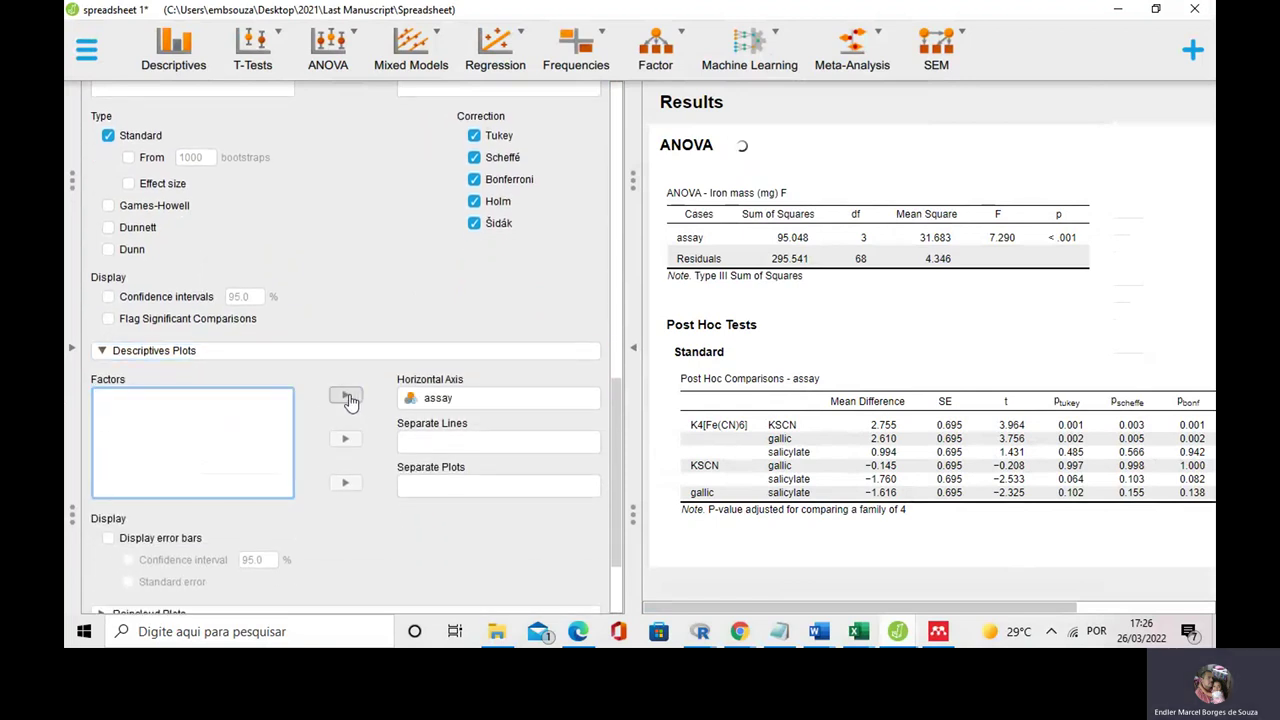
{"action": "scroll", "coordinate": [237, 466], "scroll_direction": "down", "scroll_amount": 2}
{"action": "left_click", "coordinate": [108, 429]}
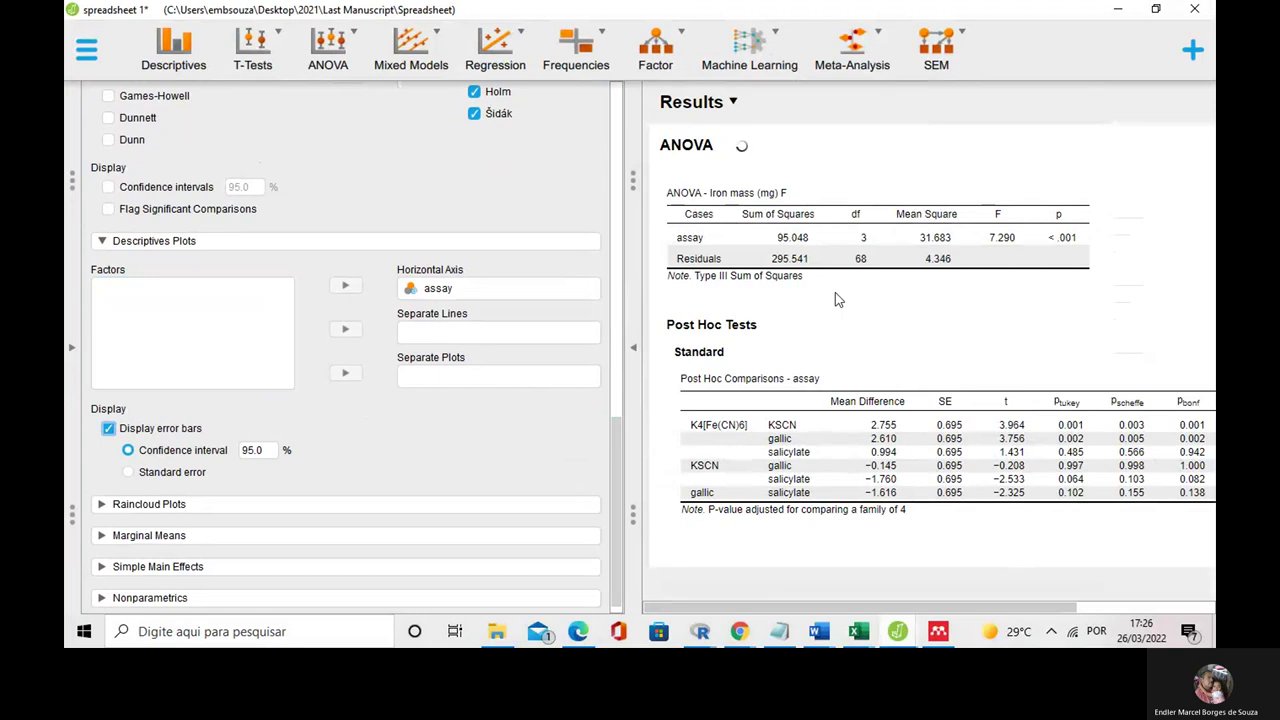
{"action": "mouse_move", "coordinate": [755, 249]}
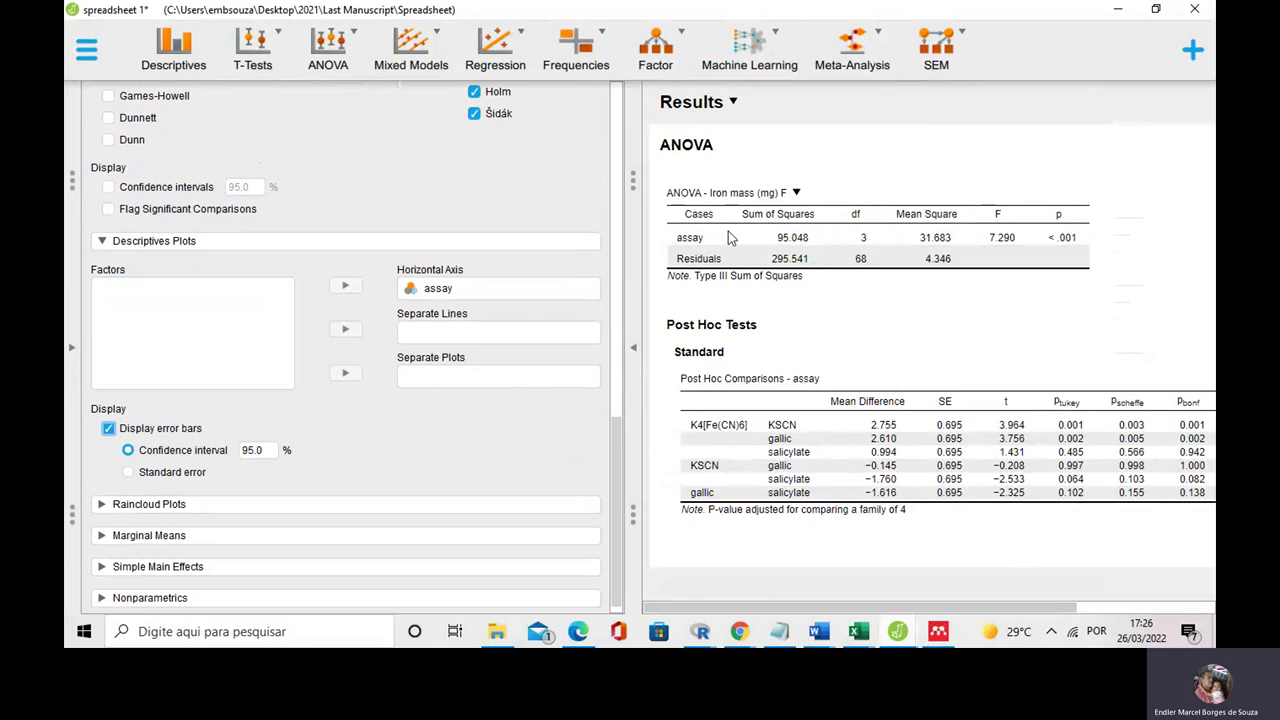
Step: Enlarge the descriptives plot in the results so the assay labels no longer overlap, and review it with the post hoc table
{"action": "scroll", "coordinate": [788, 400], "scroll_direction": "down", "scroll_amount": 1}
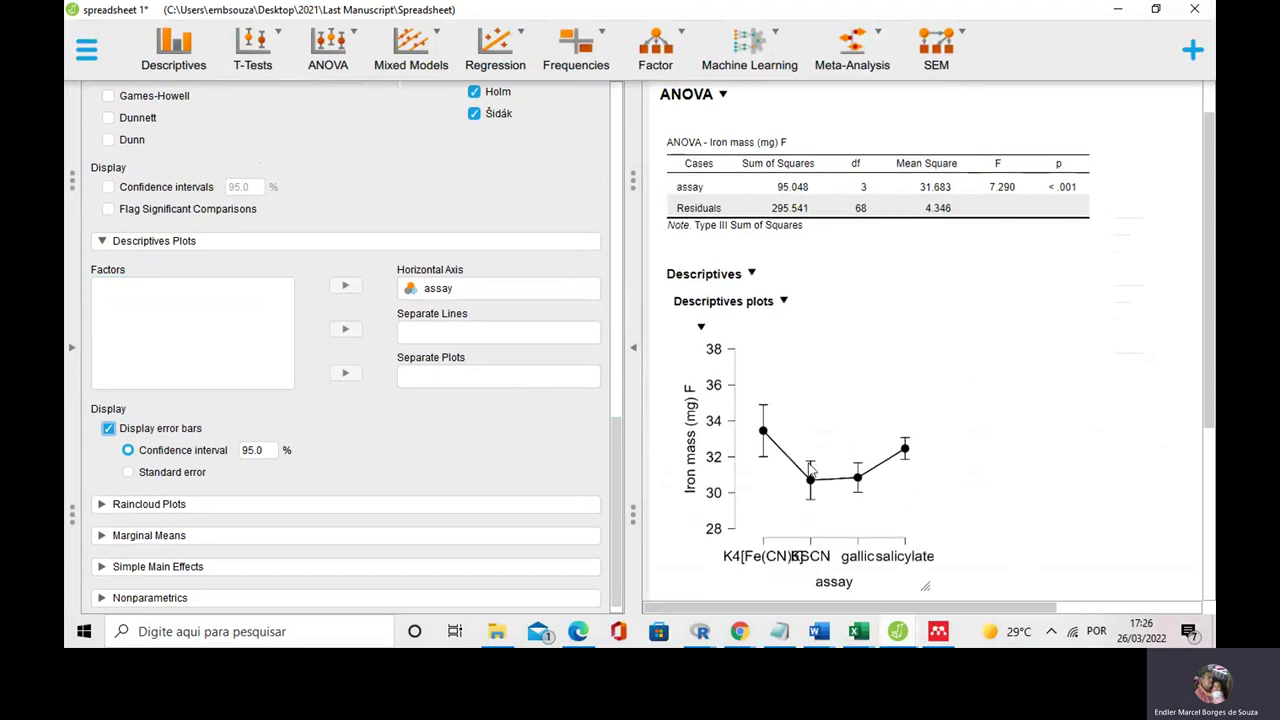
{"action": "scroll", "coordinate": [868, 545], "scroll_direction": "down", "scroll_amount": 2}
{"action": "left_click_drag", "start_coordinate": [927, 485], "coordinate": [1114, 583]}
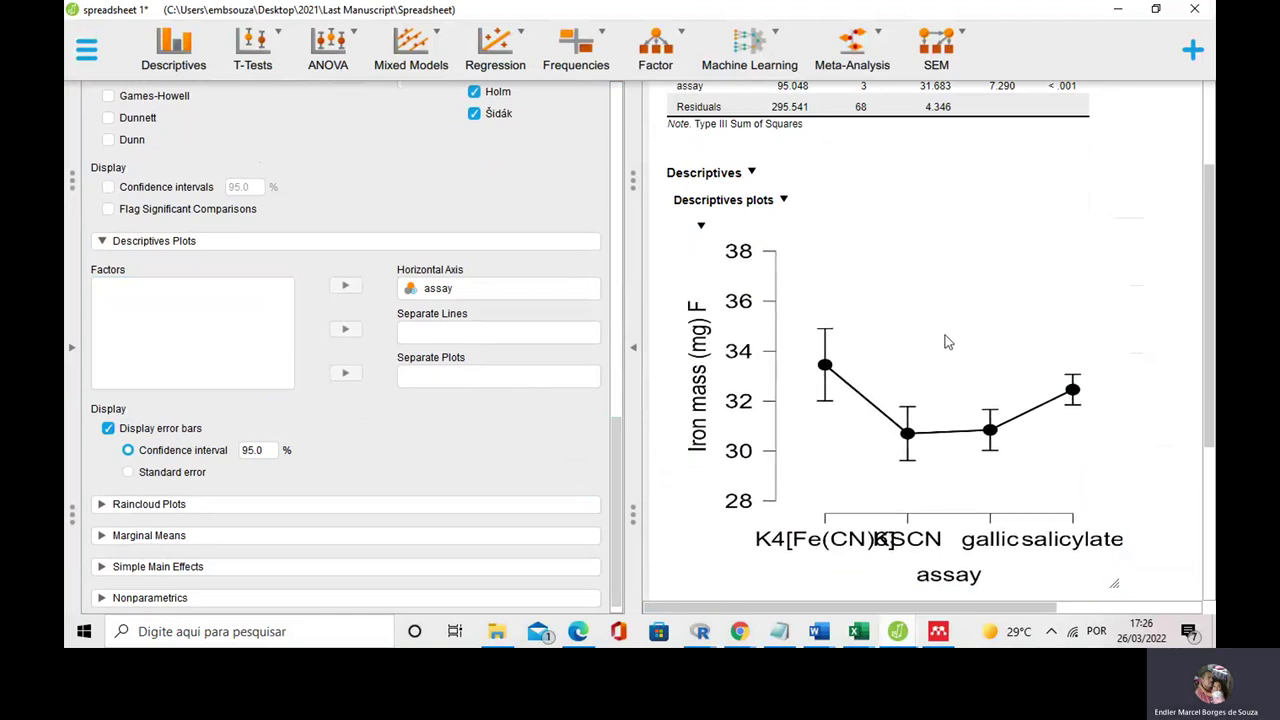
{"action": "scroll", "coordinate": [948, 342], "scroll_direction": "down", "scroll_amount": 1}
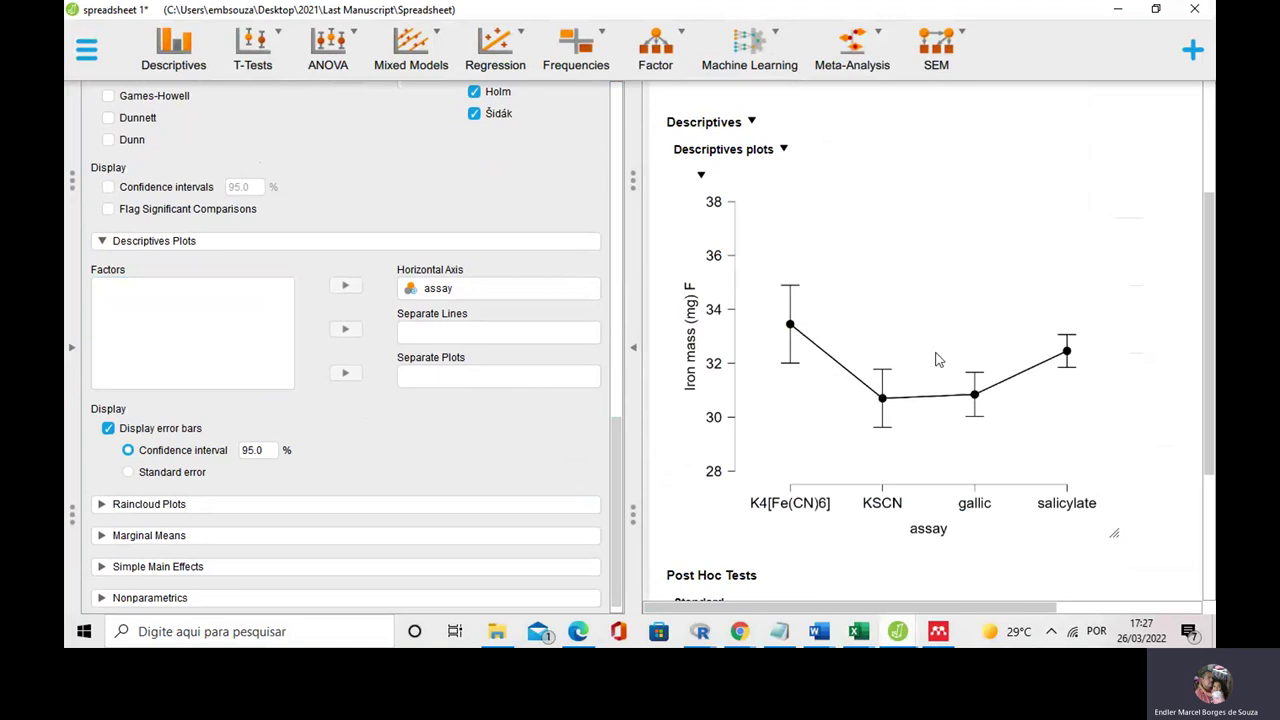
{"action": "scroll", "coordinate": [924, 361], "scroll_direction": "down", "scroll_amount": 1}
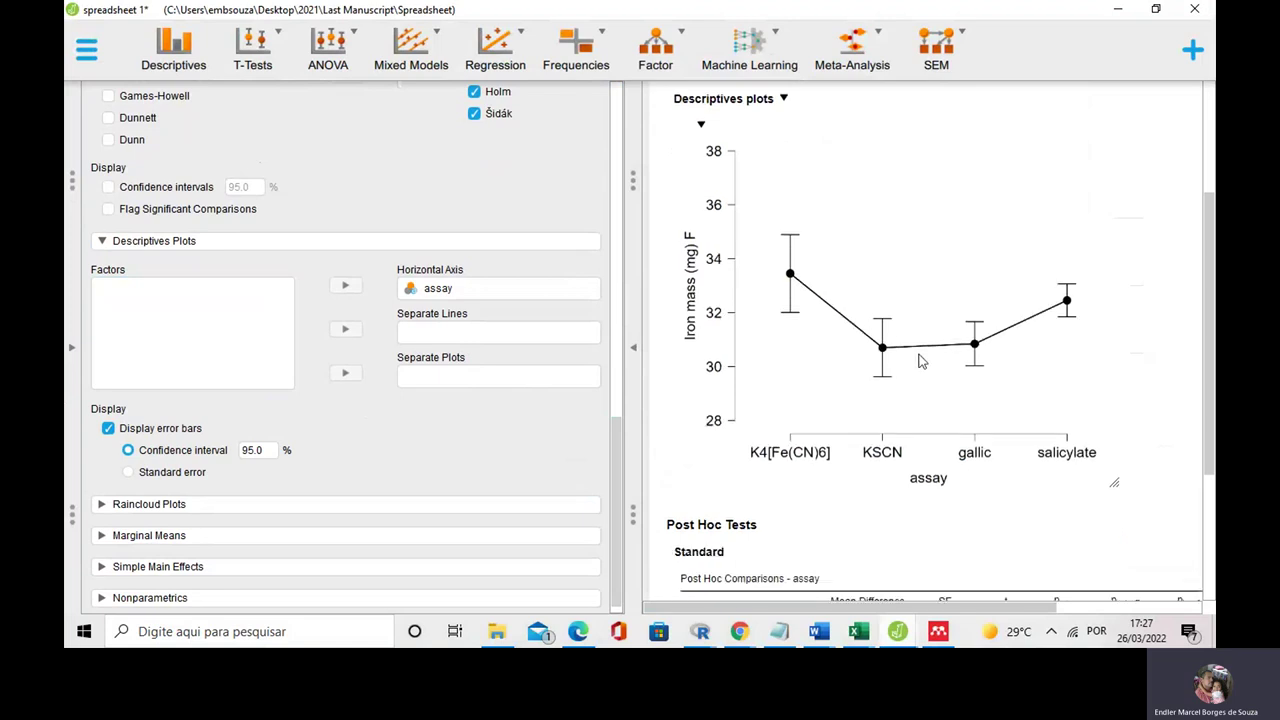
{"action": "scroll", "coordinate": [921, 362], "scroll_direction": "down", "scroll_amount": 3}
{"action": "scroll", "coordinate": [800, 200], "scroll_direction": "up", "scroll_amount": 3}
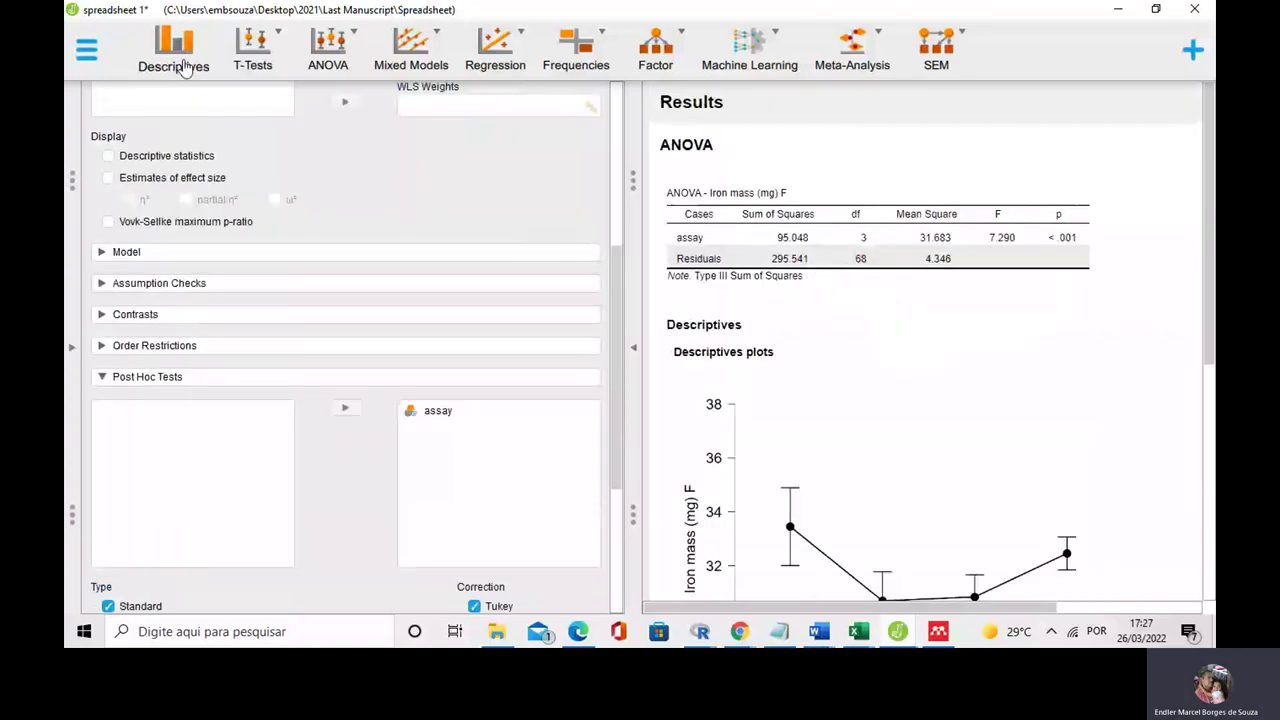
Step: Create a Descriptive Statistics analysis with Iron mass (mg) F and Iron mass (F) V as its variables
{"action": "left_click", "coordinate": [182, 67]}
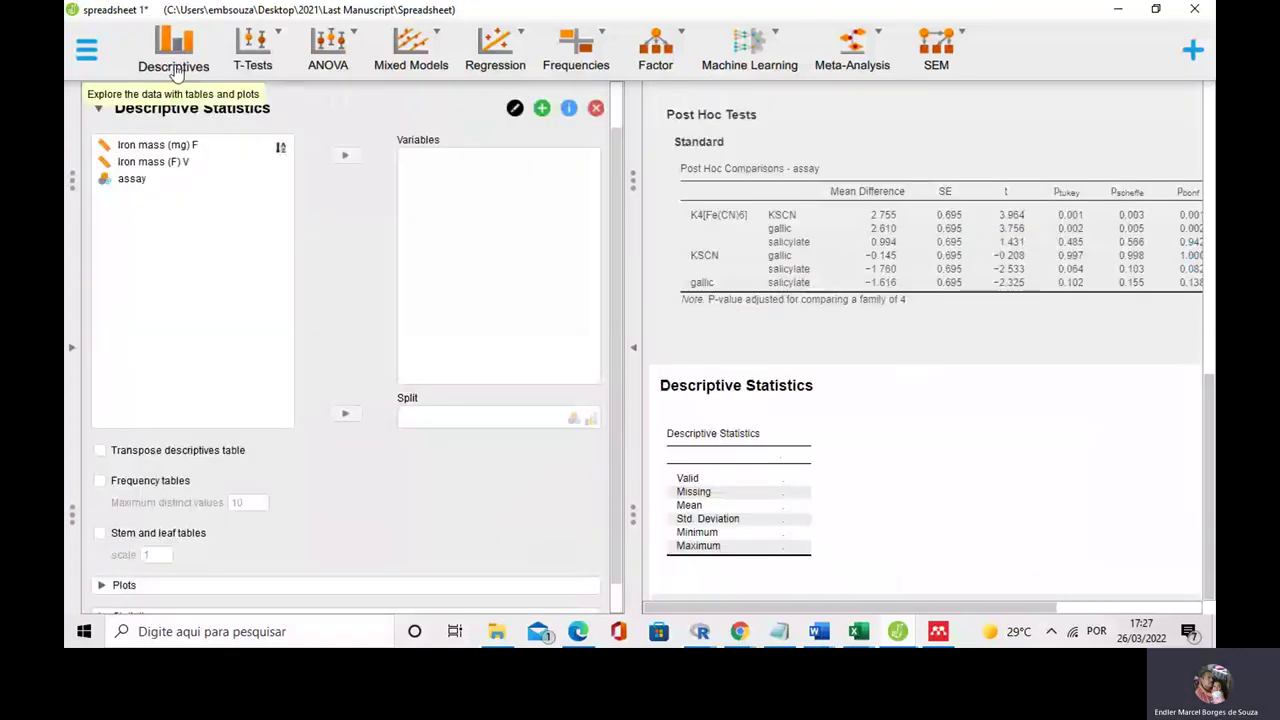
{"action": "double_click", "coordinate": [155, 145]}
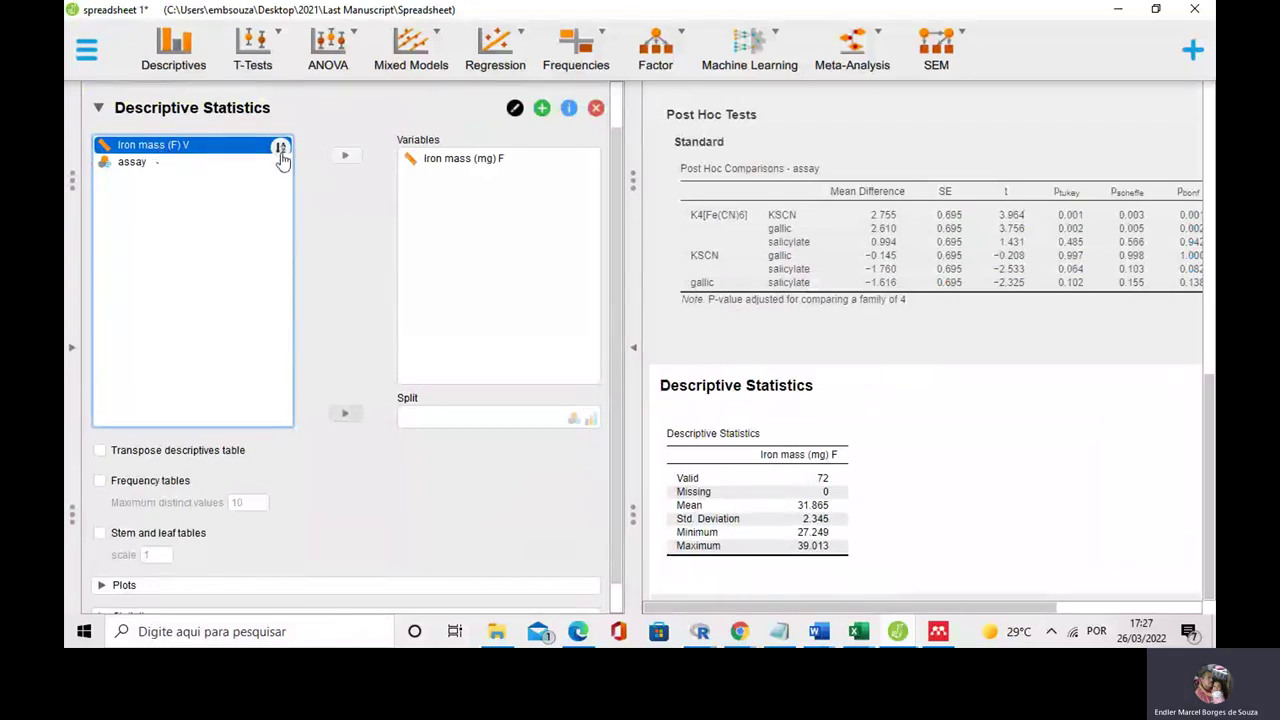
{"action": "left_click", "coordinate": [343, 156]}
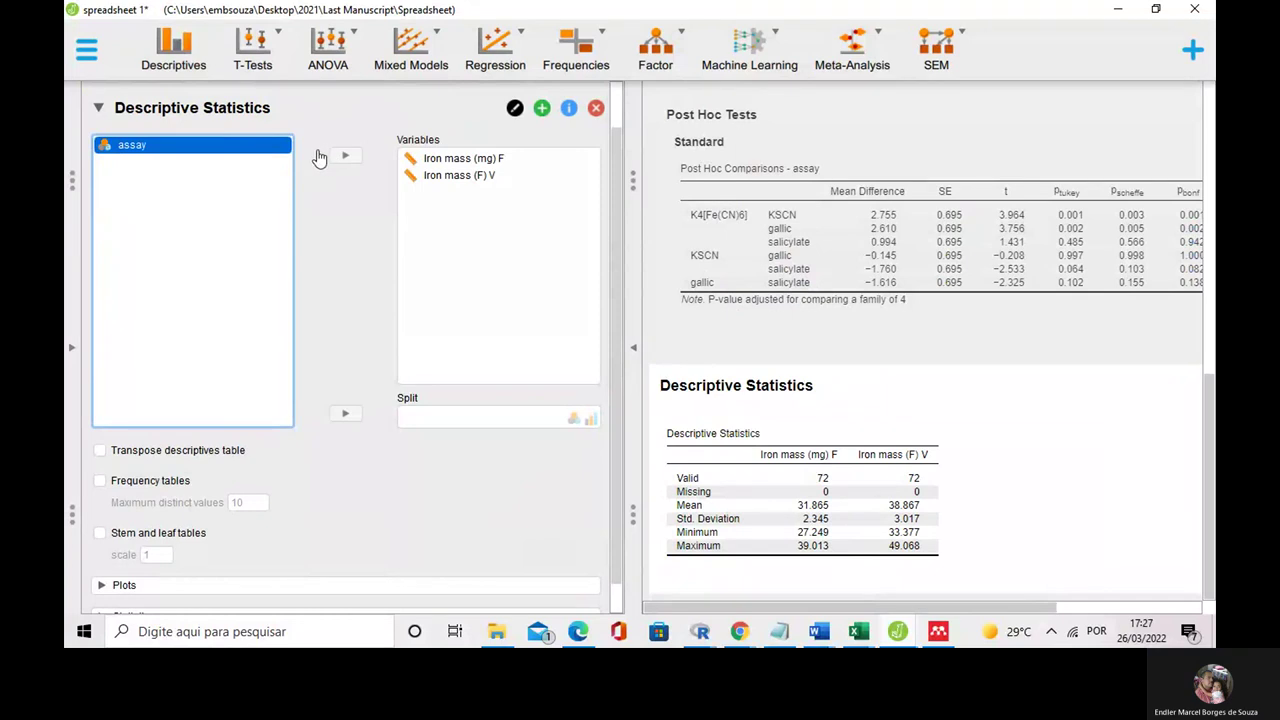
Step: Add boxplots to the descriptive statistics with the boxplot and jitter elements and the color palette applied
{"action": "scroll", "coordinate": [210, 236], "scroll_direction": "down", "scroll_amount": 1}
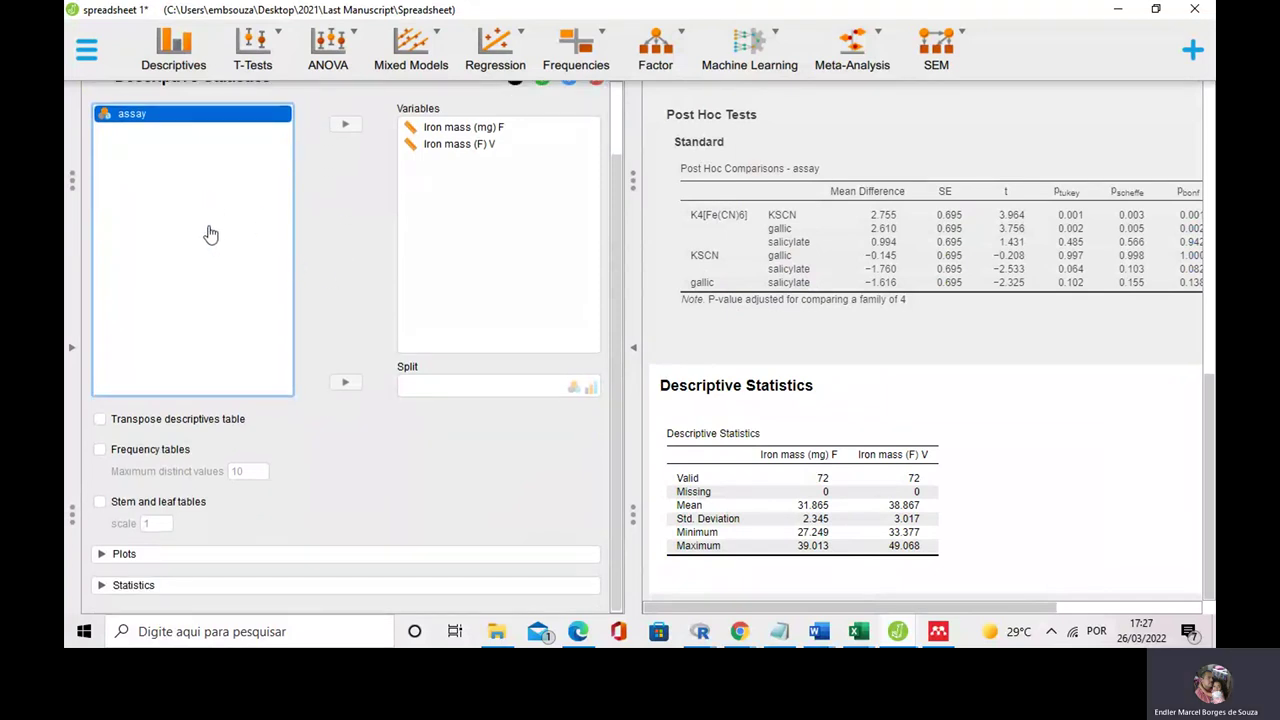
{"action": "left_click", "coordinate": [200, 553]}
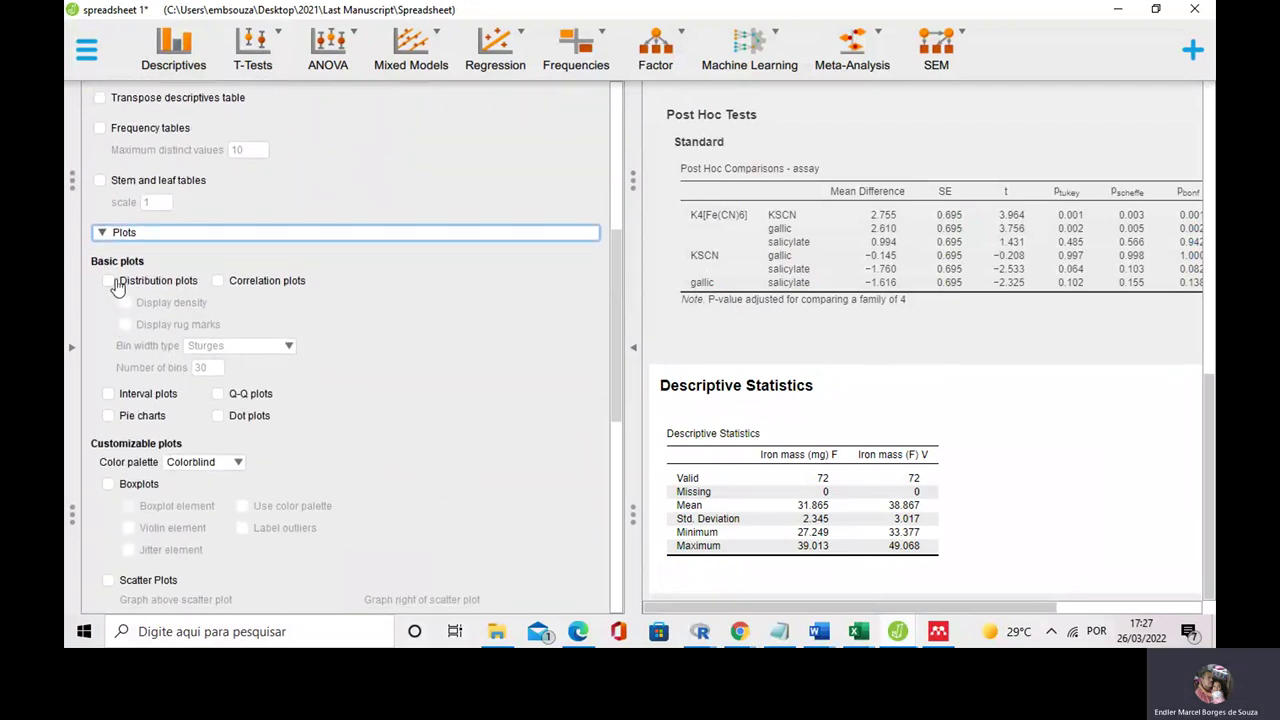
{"action": "left_click", "coordinate": [108, 483]}
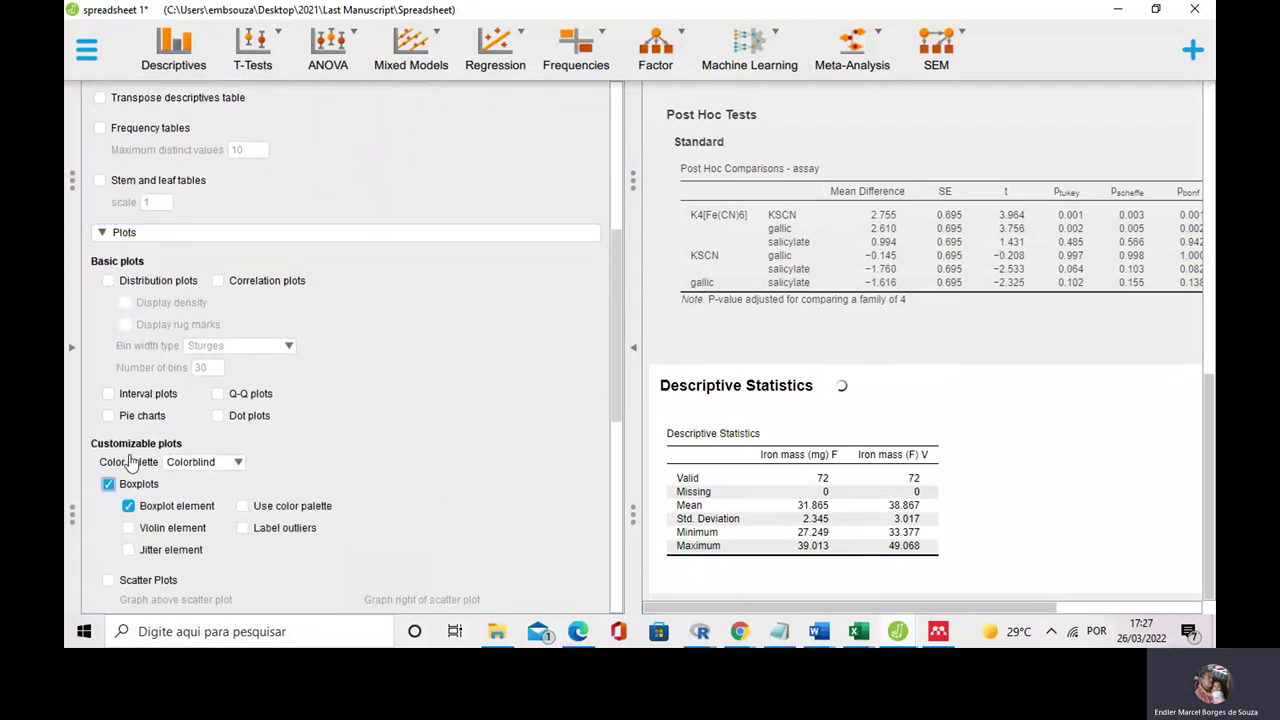
{"action": "scroll", "coordinate": [138, 483], "scroll_direction": "down", "scroll_amount": 2}
{"action": "left_click", "coordinate": [128, 440]}
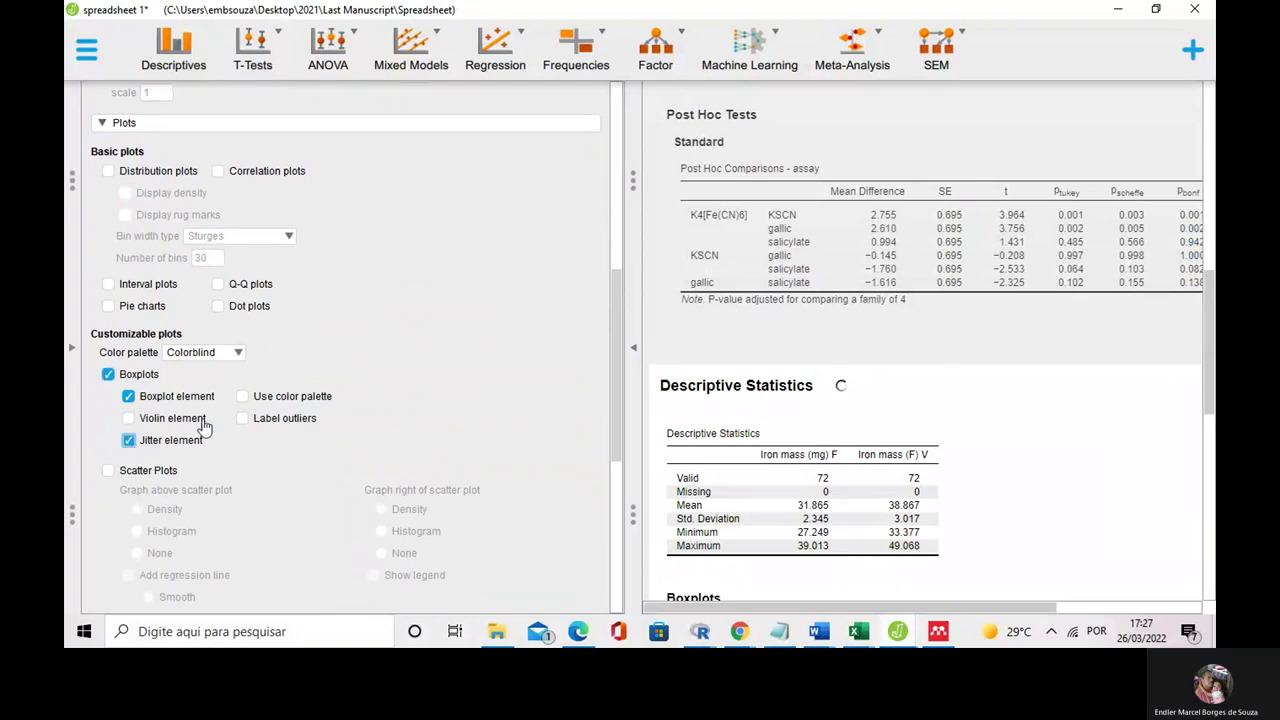
{"action": "left_click", "coordinate": [242, 397]}
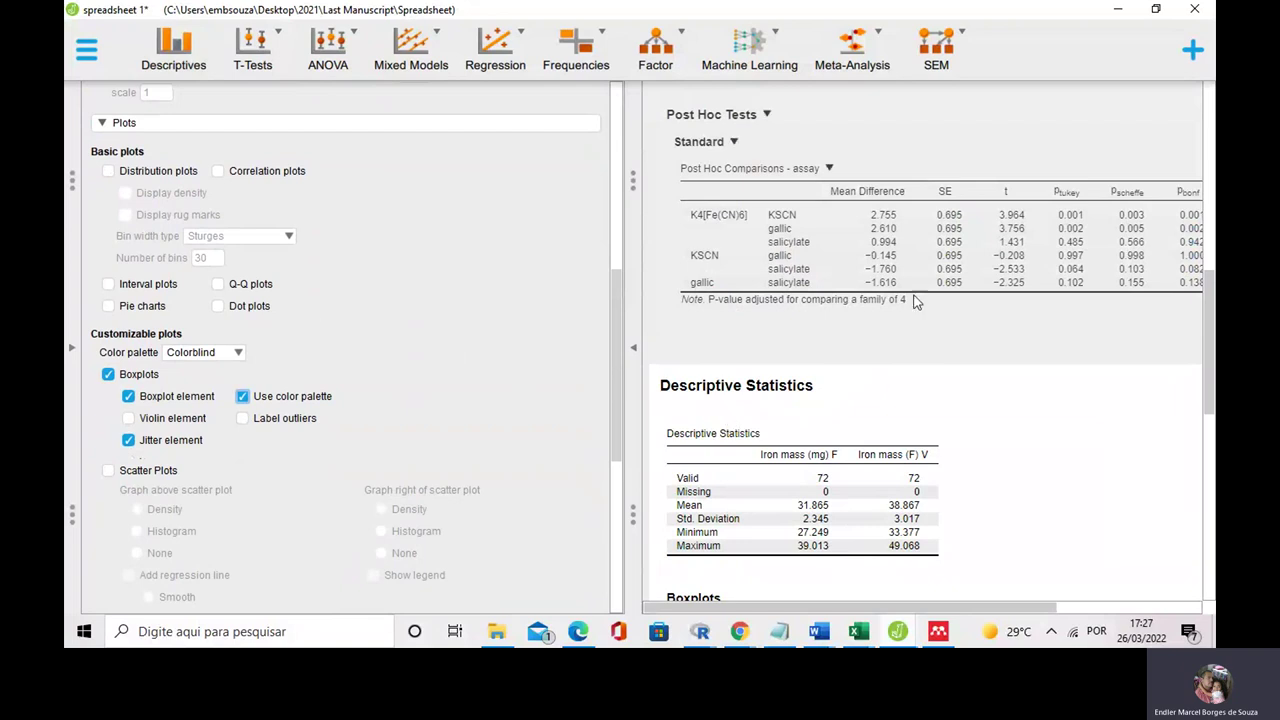
{"action": "scroll", "coordinate": [916, 302], "scroll_direction": "down", "scroll_amount": 5}
{"action": "scroll", "coordinate": [428, 314], "scroll_direction": "up", "scroll_amount": 1}
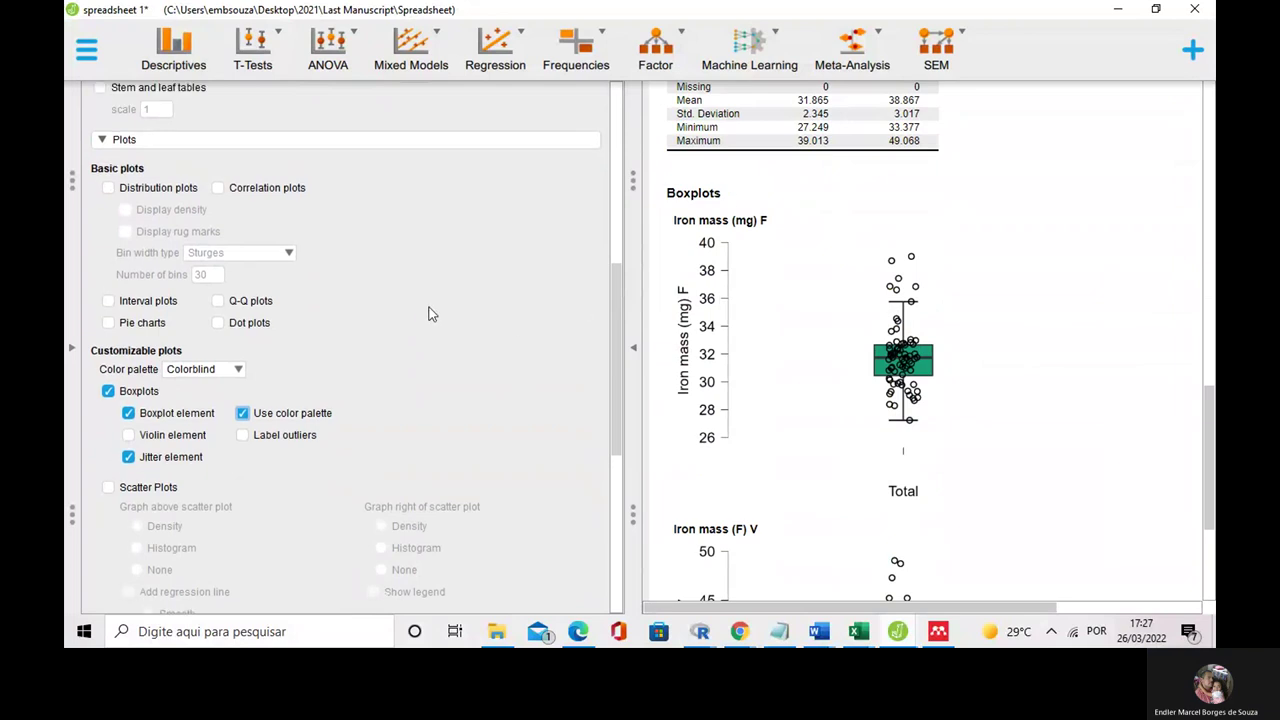
Step: Split the descriptive statistics by assay and compare the boxplots of both iron mass variables
{"action": "scroll", "coordinate": [428, 314], "scroll_direction": "up", "scroll_amount": 5}
{"action": "left_click", "coordinate": [130, 172]}
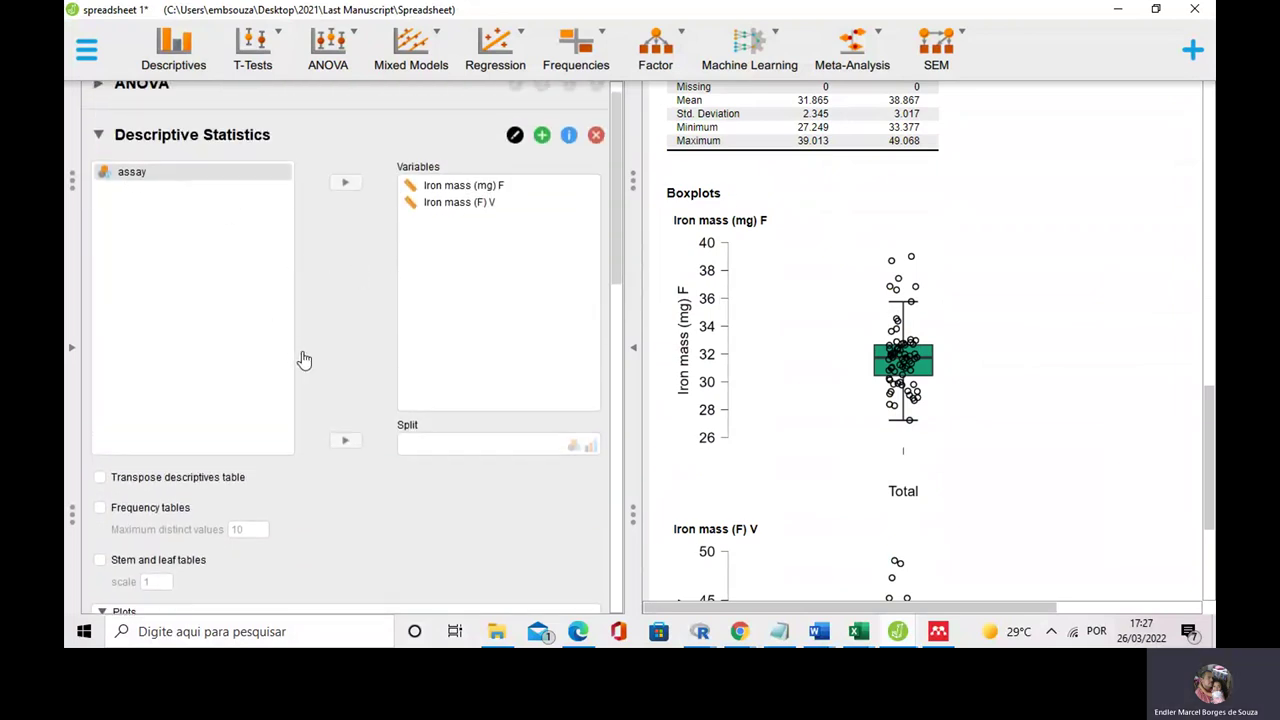
{"action": "left_click", "coordinate": [346, 443]}
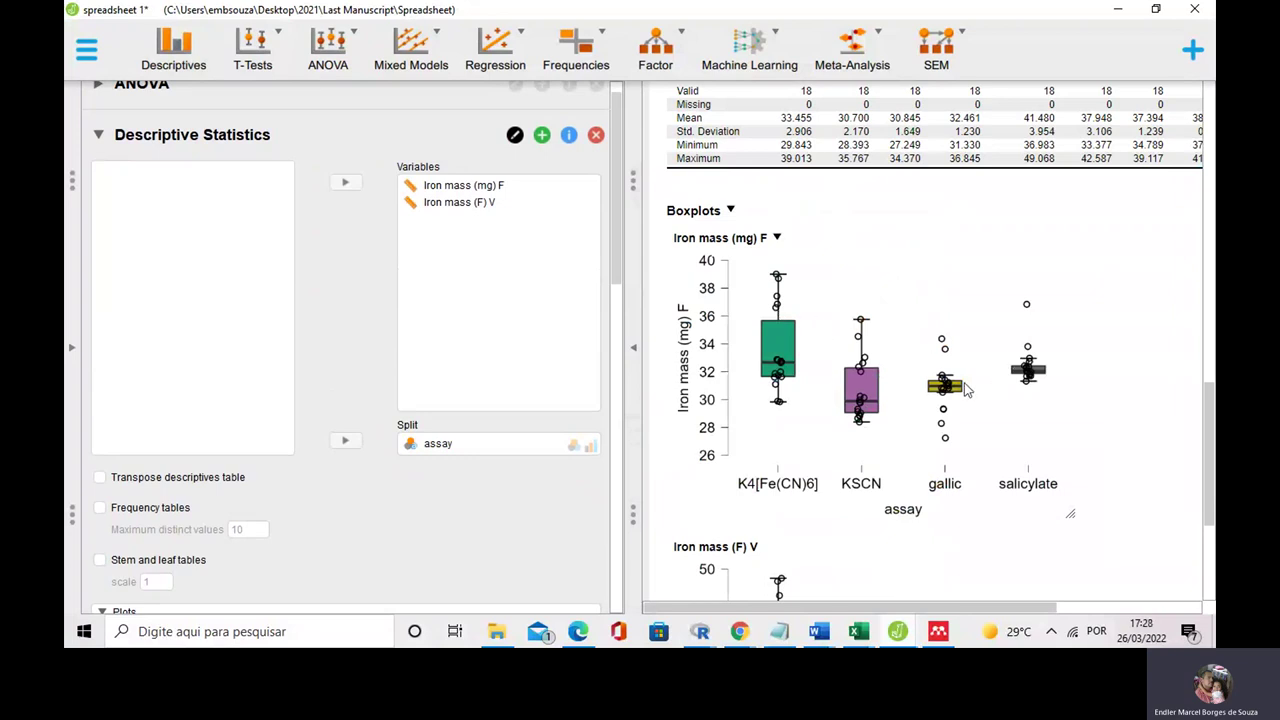
{"action": "scroll", "coordinate": [955, 388], "scroll_direction": "down", "scroll_amount": 4}
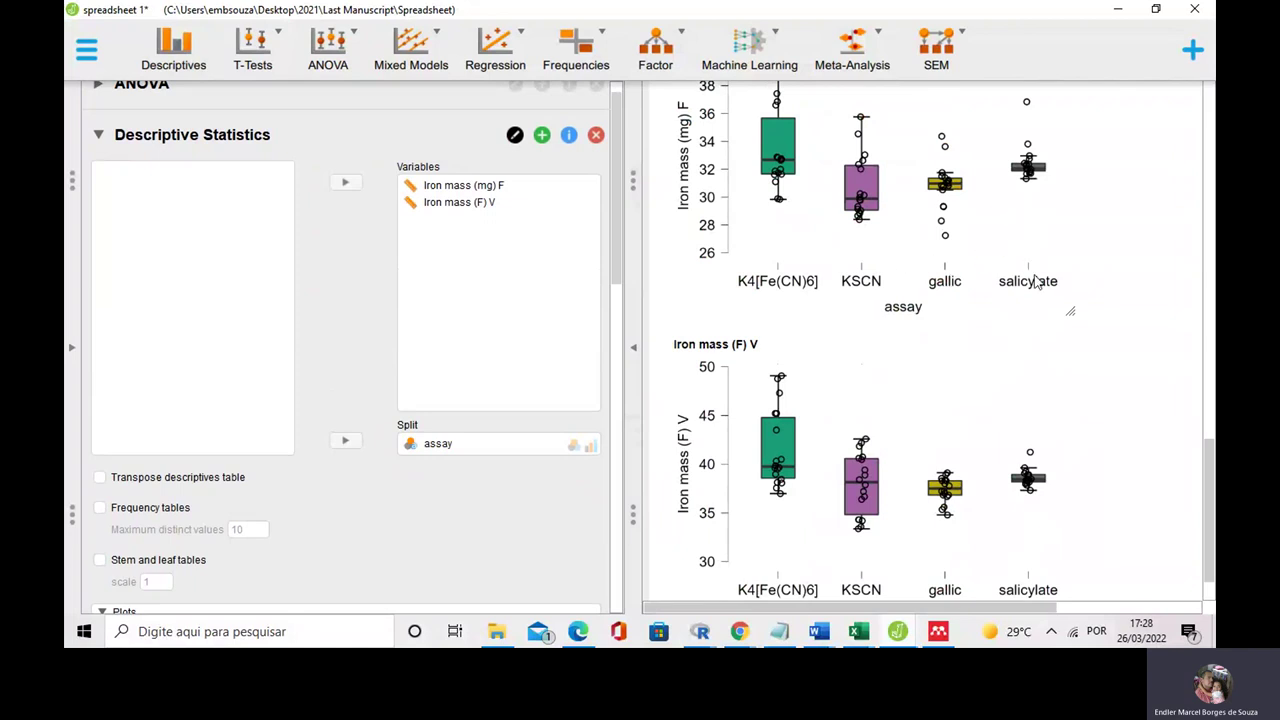
{"action": "scroll", "coordinate": [748, 396], "scroll_direction": "up", "scroll_amount": 1}
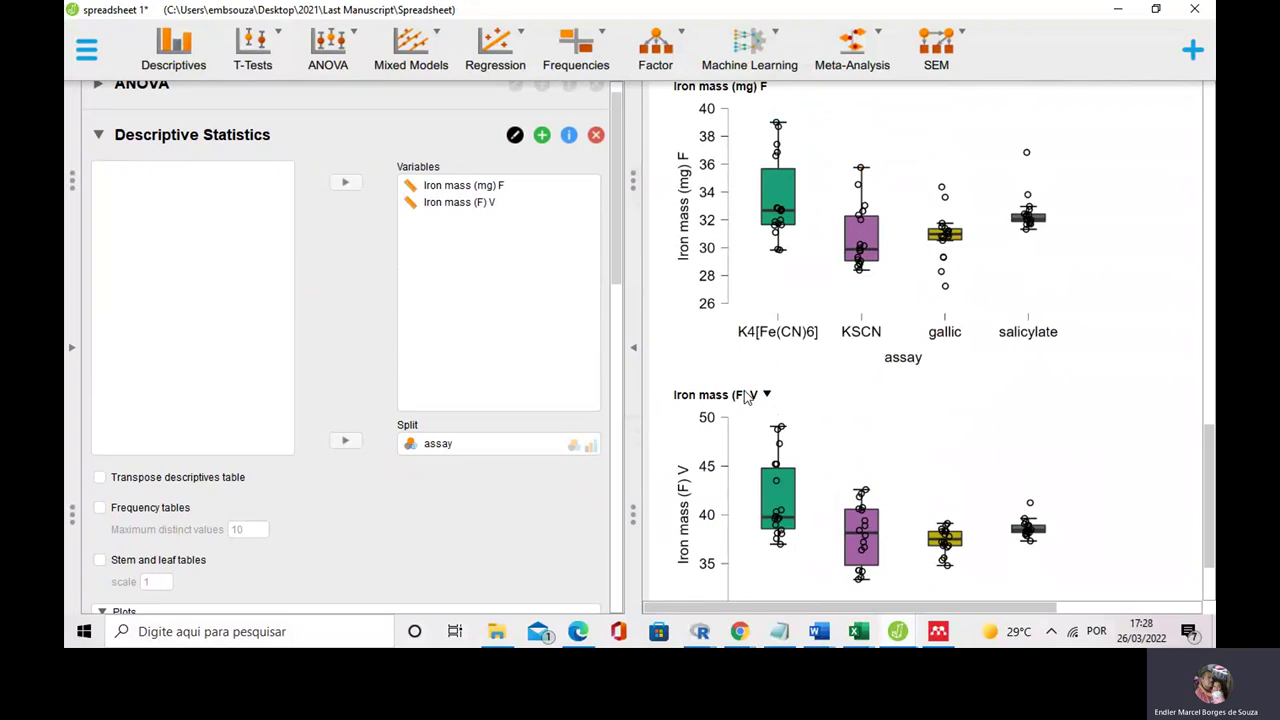
{"action": "scroll", "coordinate": [748, 396], "scroll_direction": "up", "scroll_amount": 3}
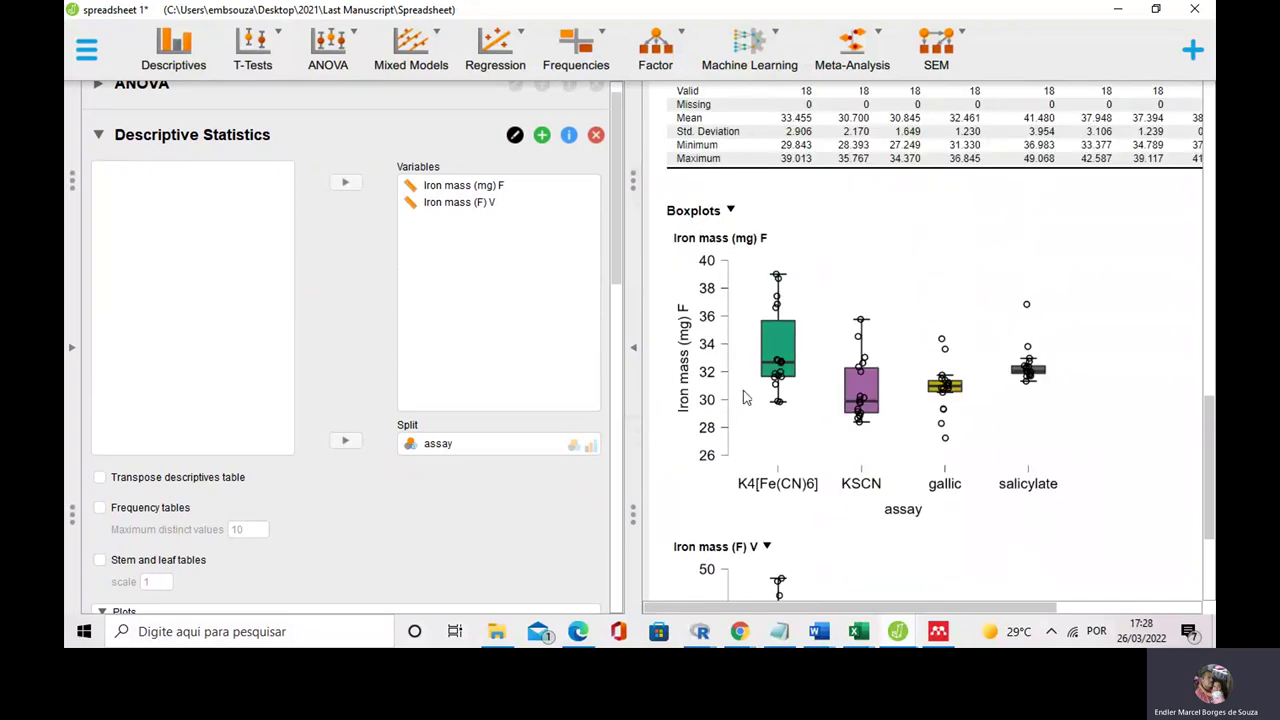
Step: Run a second classical ANOVA with Iron mass (F) V as the dependent variable and assay as the fixed factor
{"action": "scroll", "coordinate": [745, 392], "scroll_direction": "up", "scroll_amount": 10}
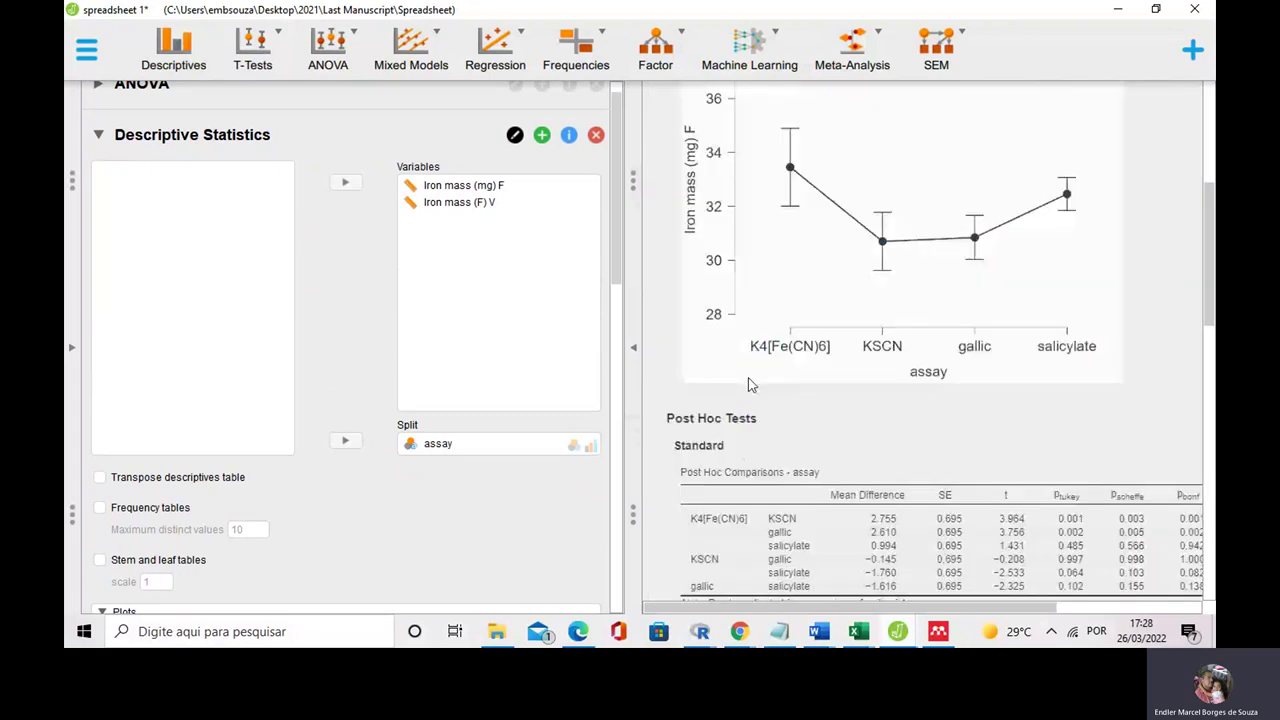
{"action": "scroll", "coordinate": [751, 385], "scroll_direction": "up", "scroll_amount": 7}
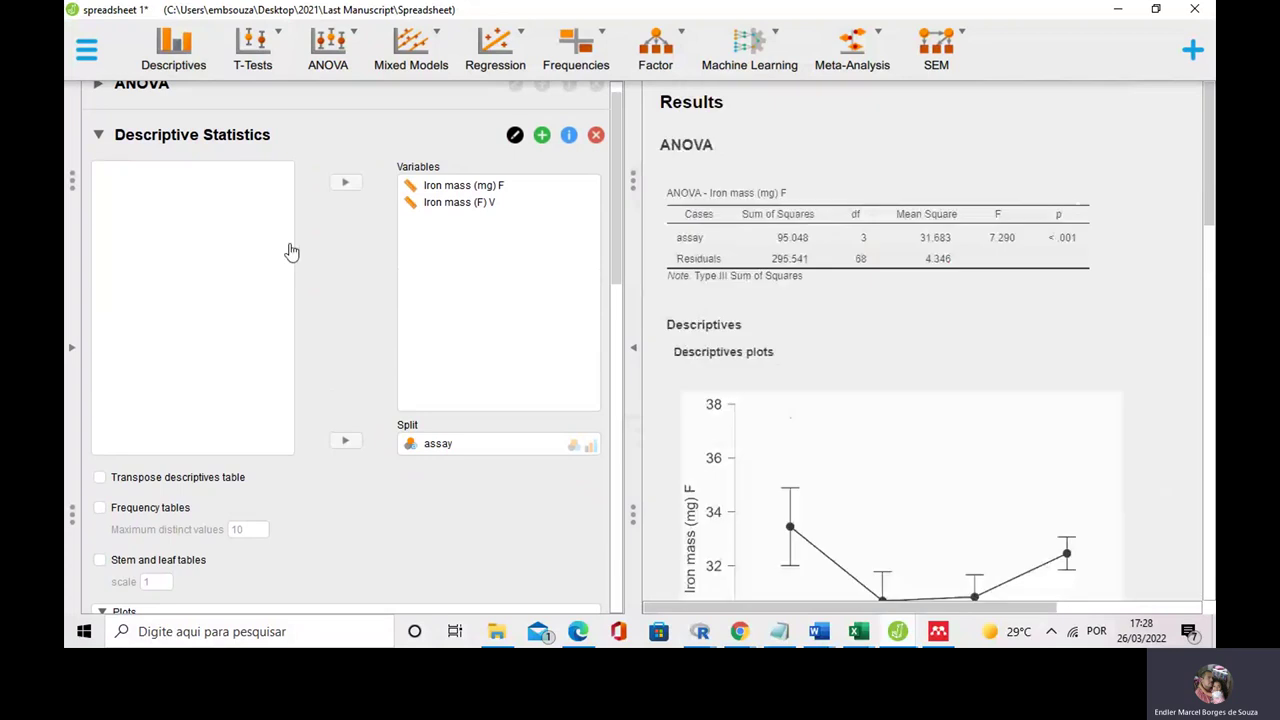
{"action": "left_click", "coordinate": [141, 84]}
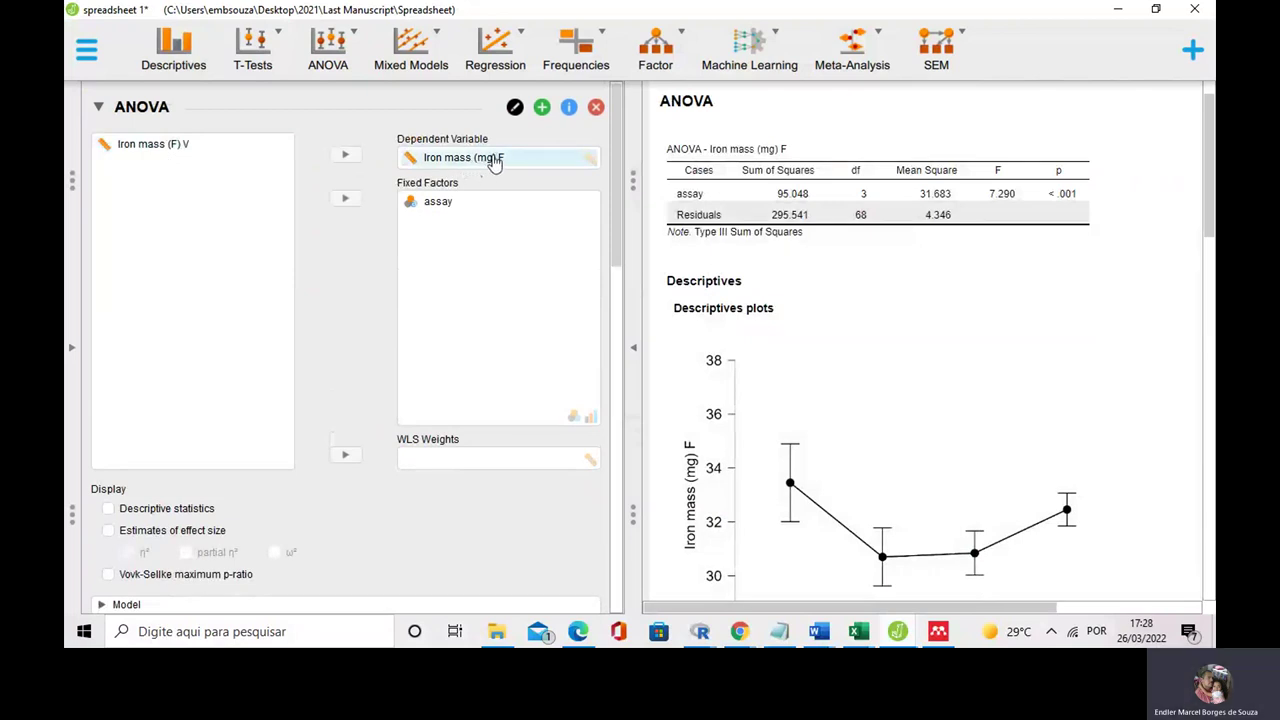
{"action": "left_click", "coordinate": [326, 48]}
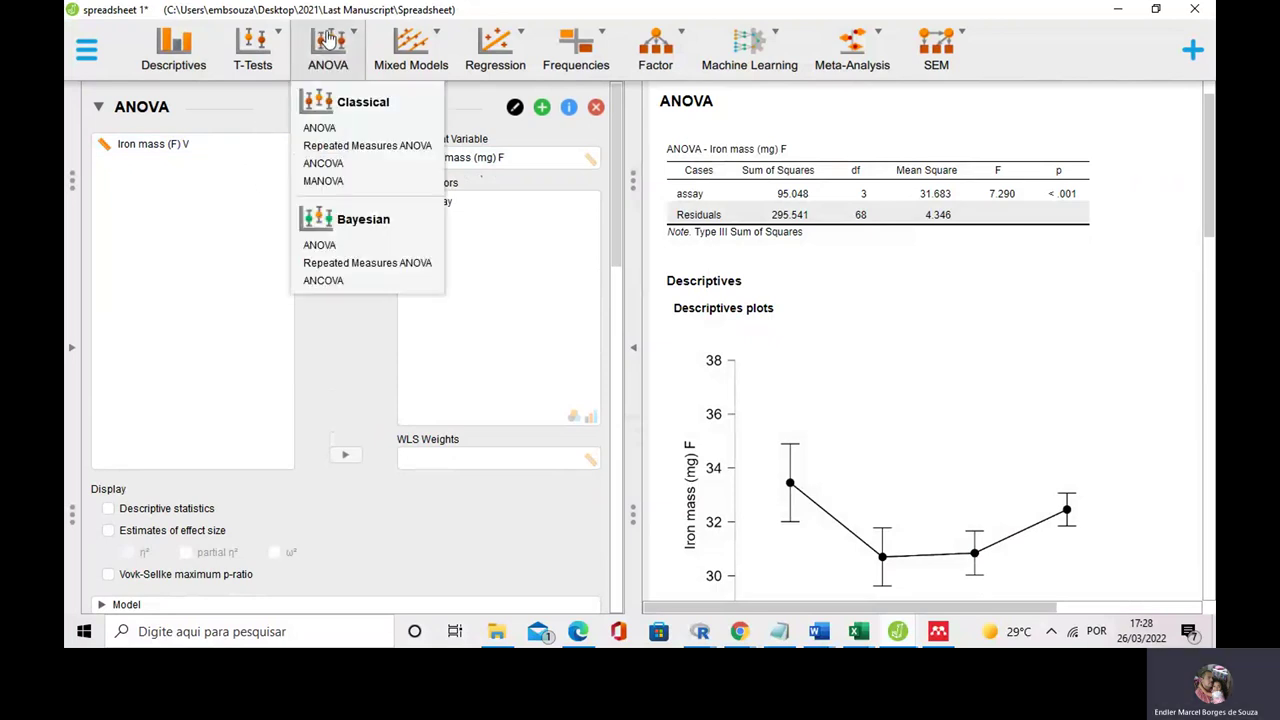
{"action": "left_click", "coordinate": [322, 129]}
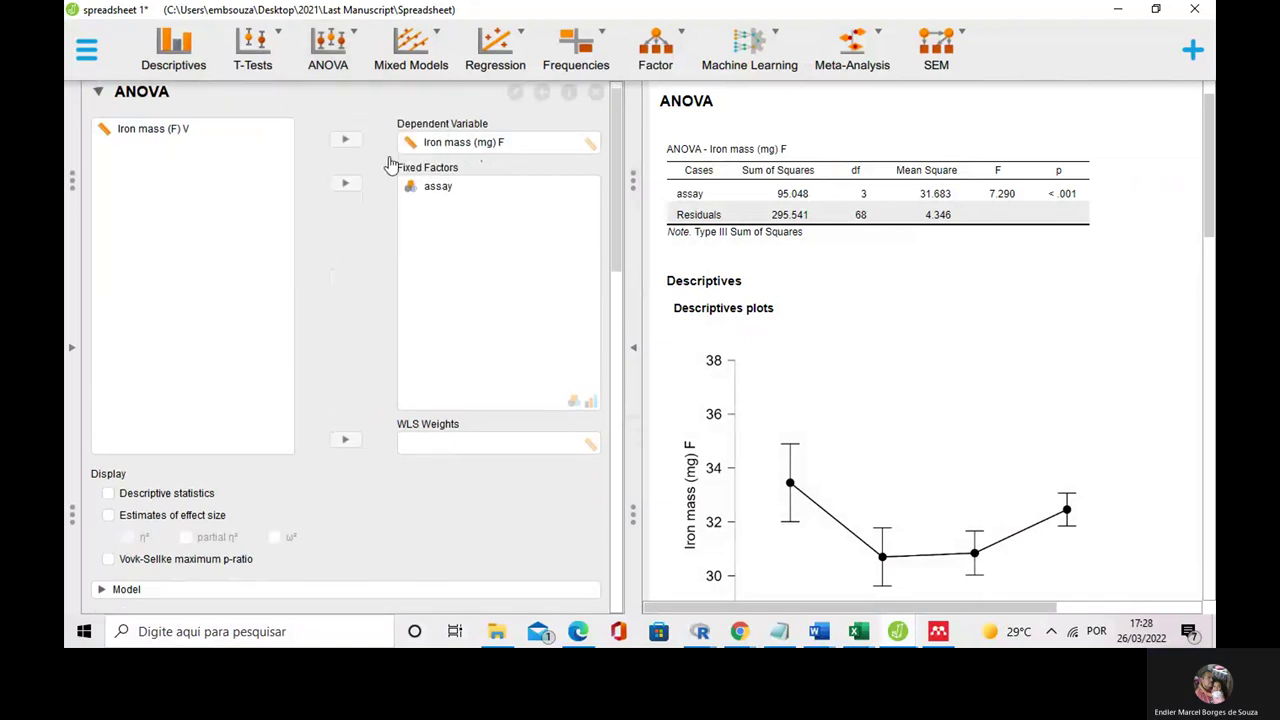
{"action": "scroll", "coordinate": [370, 215], "scroll_direction": "down", "scroll_amount": 2}
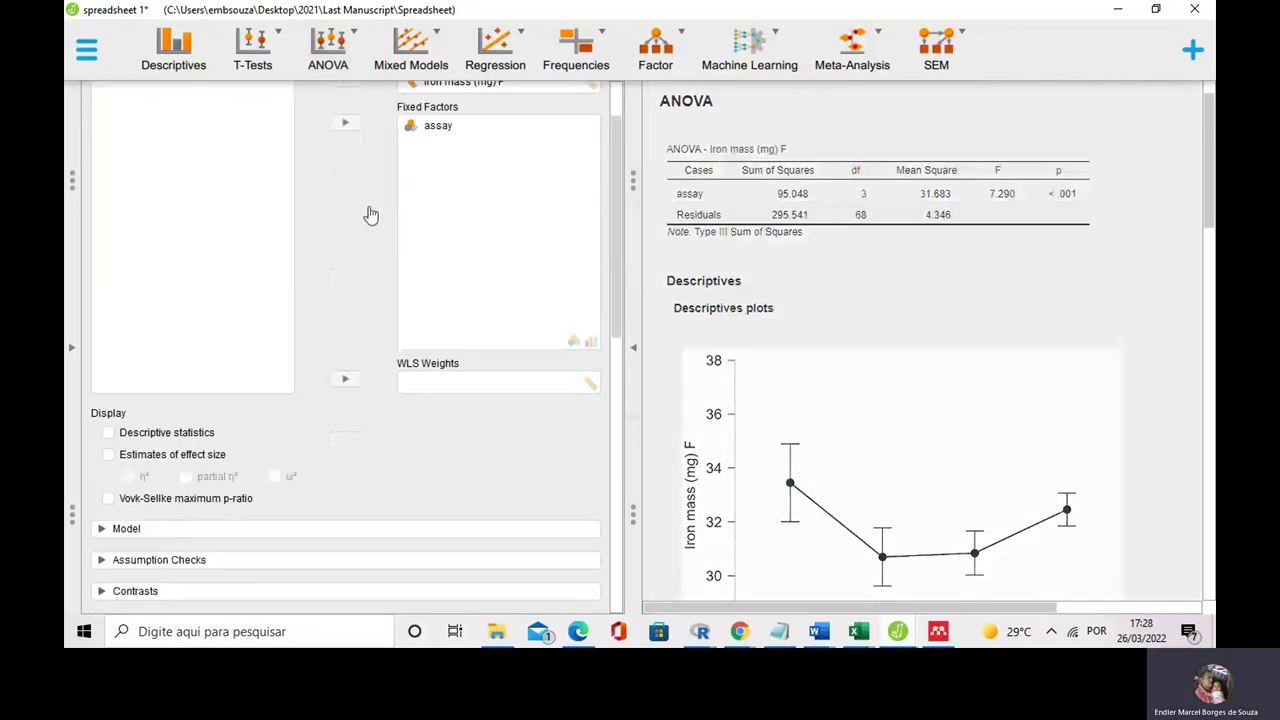
{"action": "left_click", "coordinate": [230, 165]}
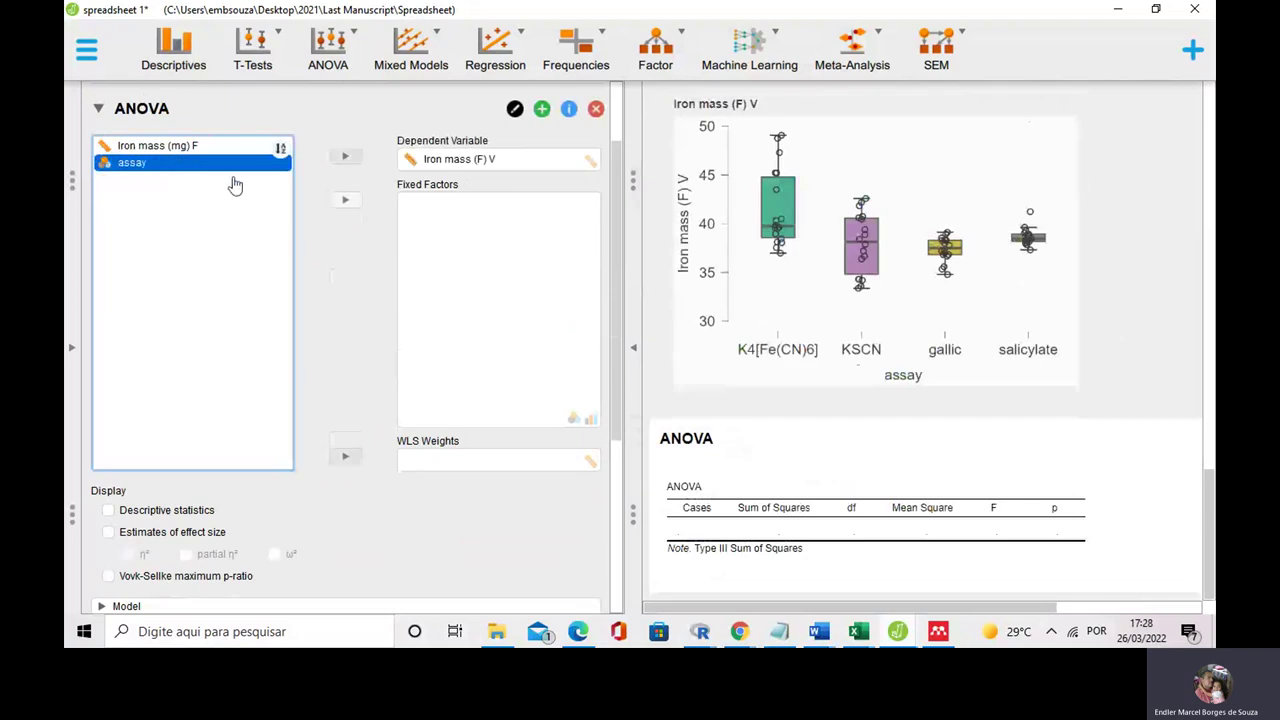
{"action": "left_click", "coordinate": [345, 202]}
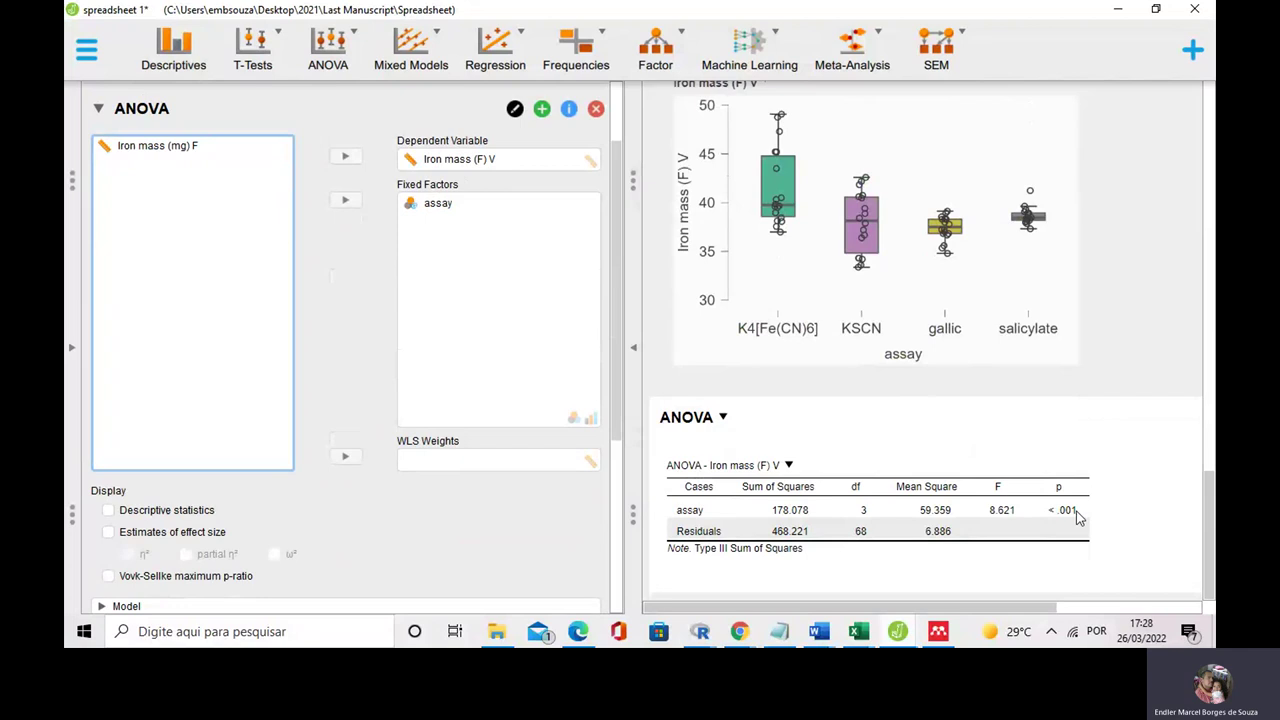
Step: Add standard post hoc comparisons for assay with the Tukey correction to the Iron mass (F) V ANOVA
{"action": "scroll", "coordinate": [345, 390], "scroll_direction": "down", "scroll_amount": 3}
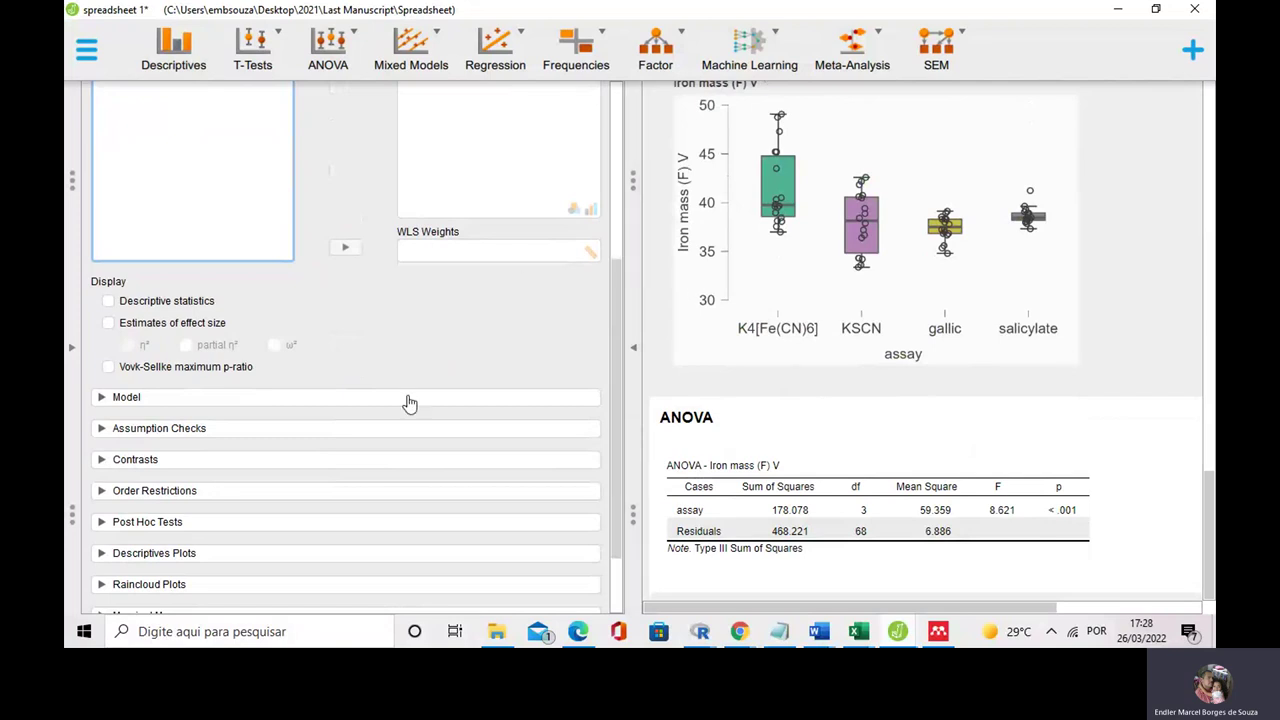
{"action": "left_click", "coordinate": [150, 522]}
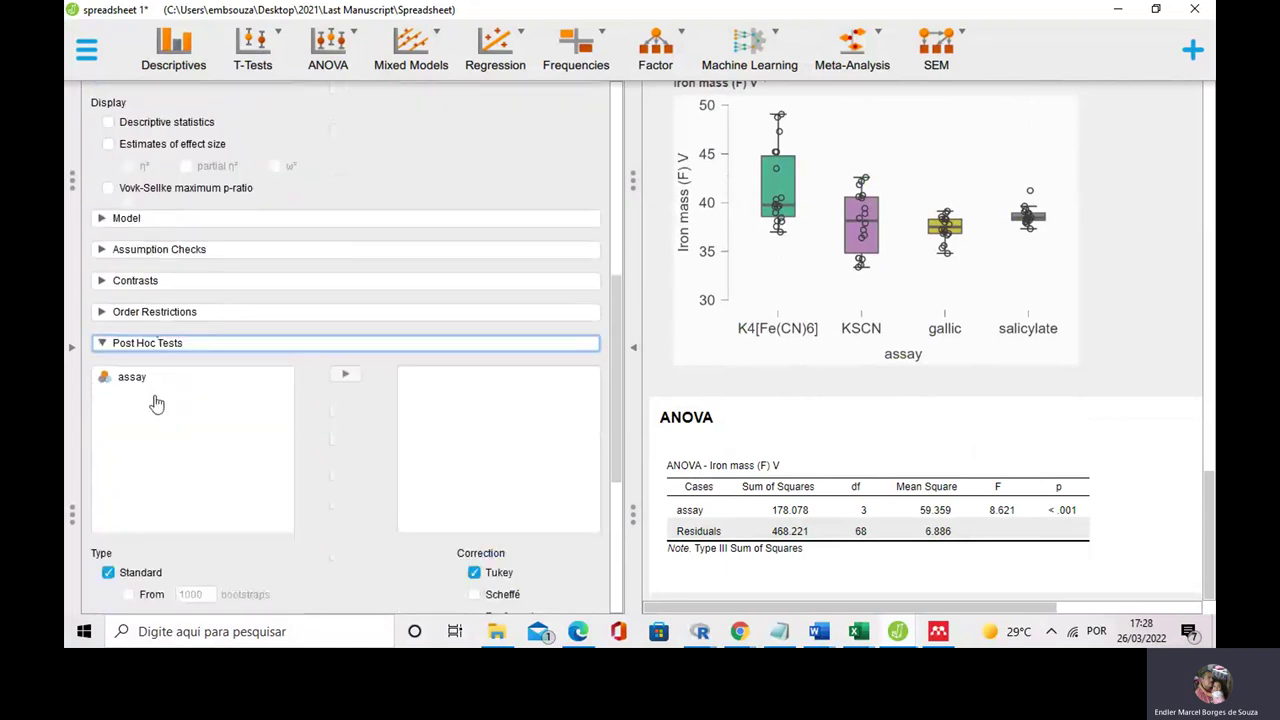
{"action": "left_click", "coordinate": [140, 350]}
{"action": "left_click", "coordinate": [344, 347]}
{"action": "scroll", "coordinate": [417, 346], "scroll_direction": "down", "scroll_amount": 3}
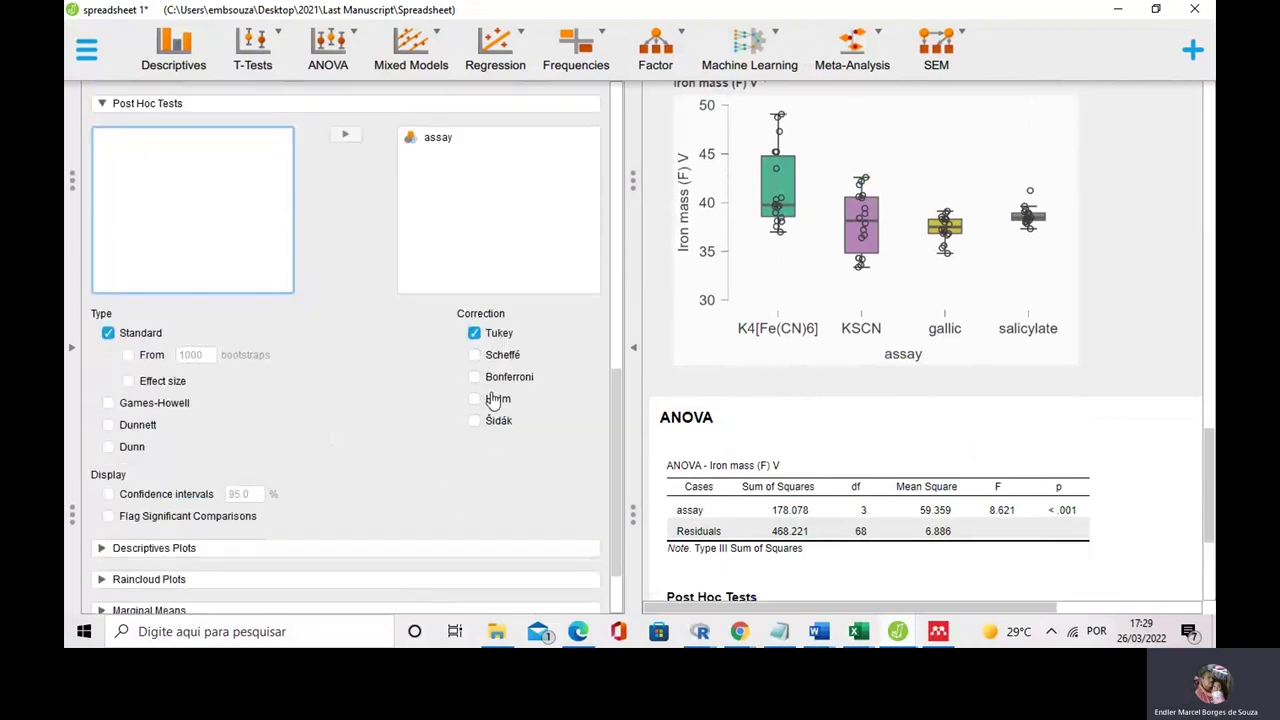
Step: Add the Scheffé, Bonferroni, Holm and Šidák corrections to the assay post hoc comparisons of the Iron mass (F) V ANOVA
{"action": "left_click", "coordinate": [474, 355]}
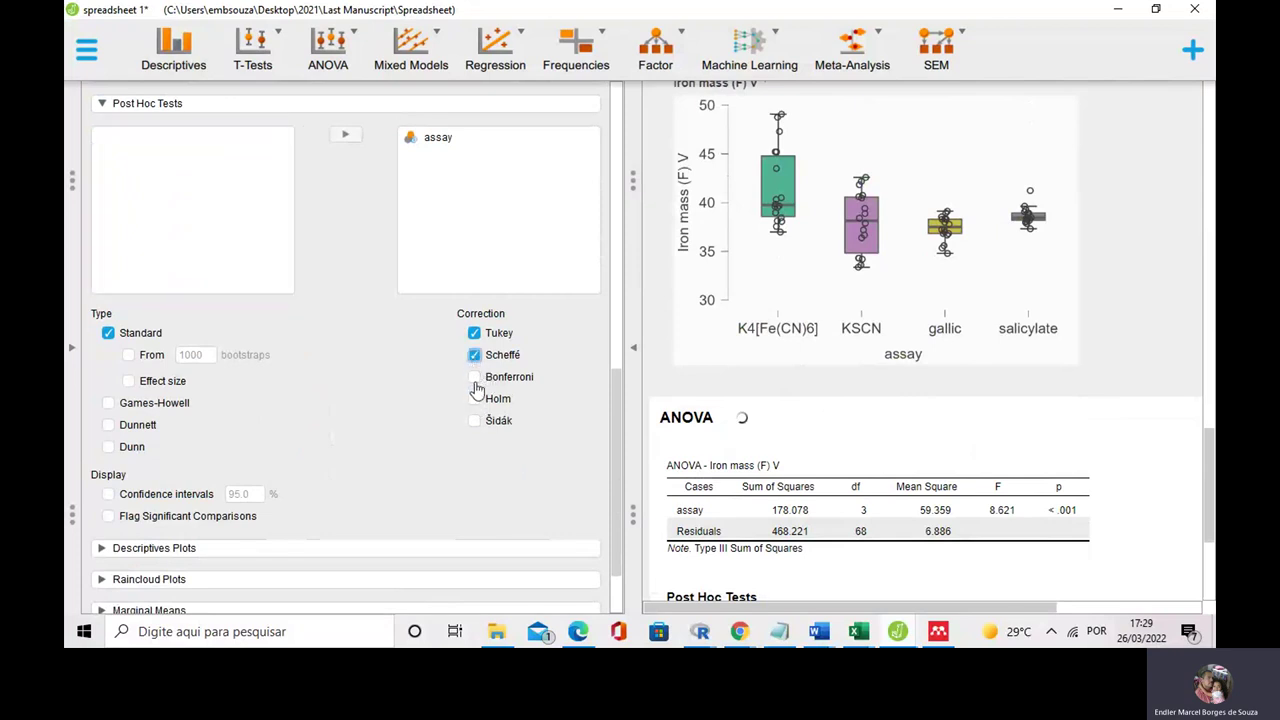
{"action": "left_click", "coordinate": [474, 379]}
{"action": "left_click", "coordinate": [474, 399]}
{"action": "left_click", "coordinate": [475, 421]}
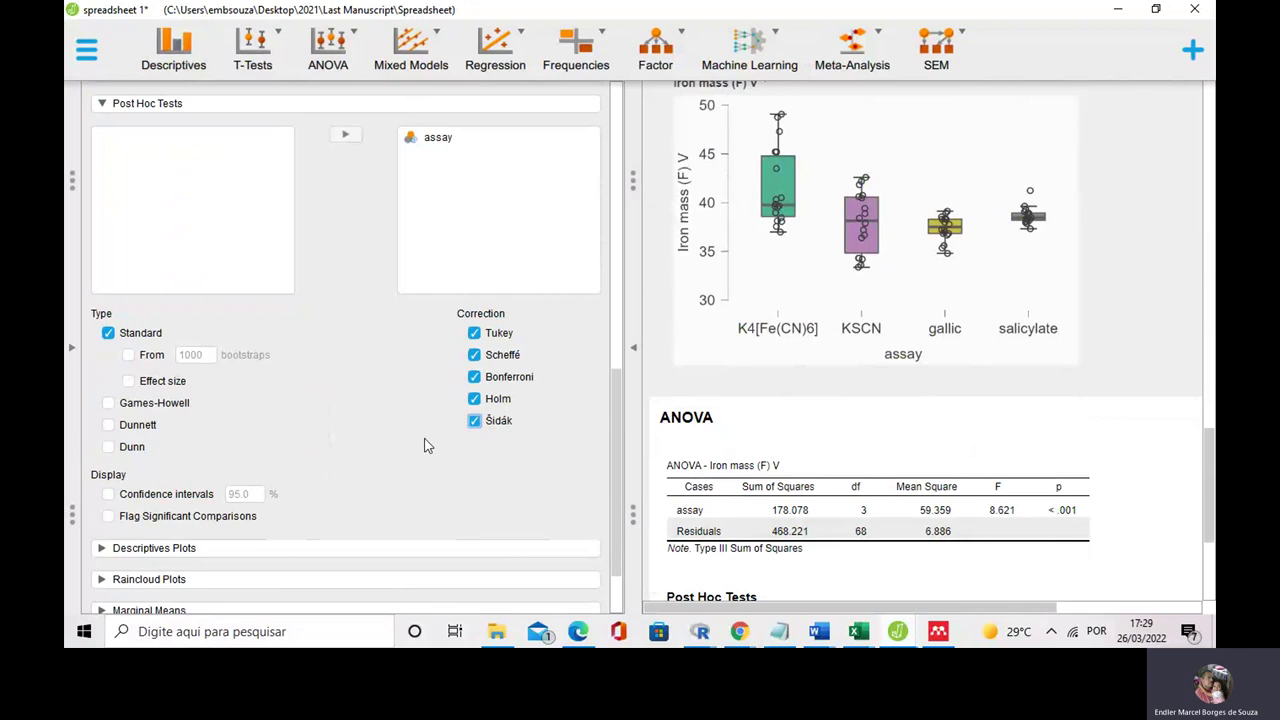
{"action": "scroll", "coordinate": [877, 337], "scroll_direction": "down", "scroll_amount": 2}
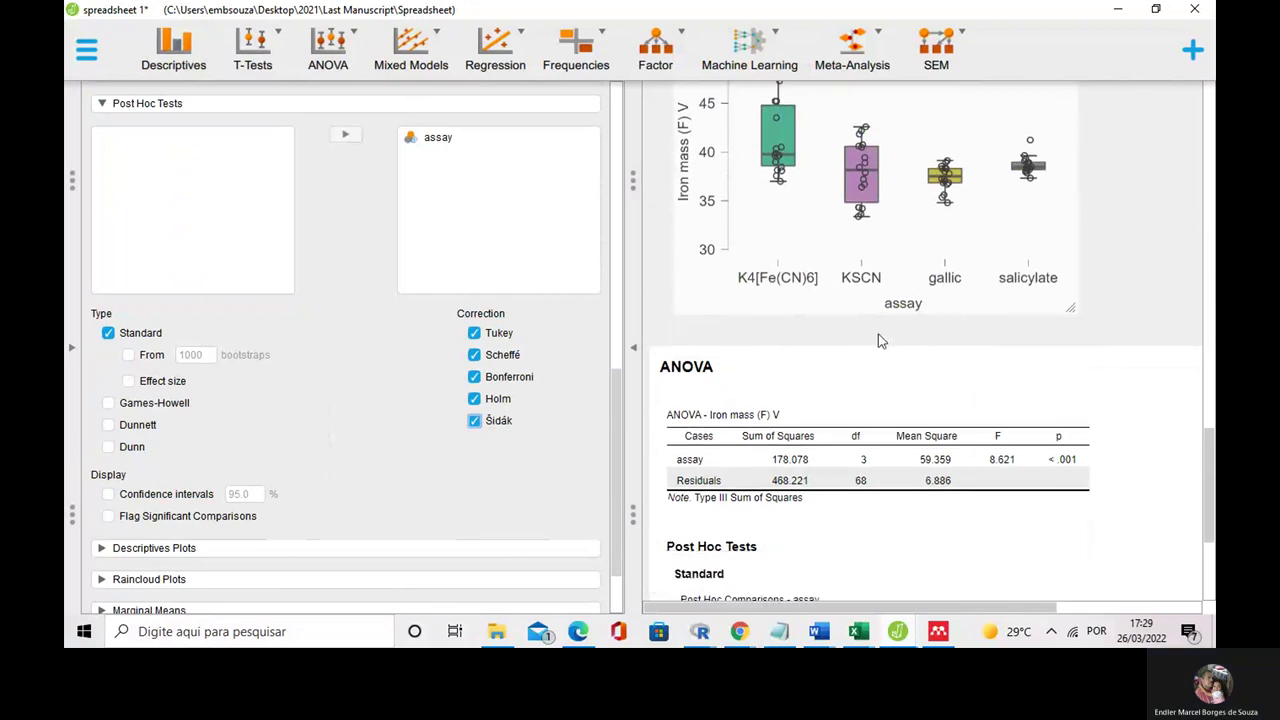
{"action": "scroll", "coordinate": [864, 333], "scroll_direction": "down", "scroll_amount": 3}
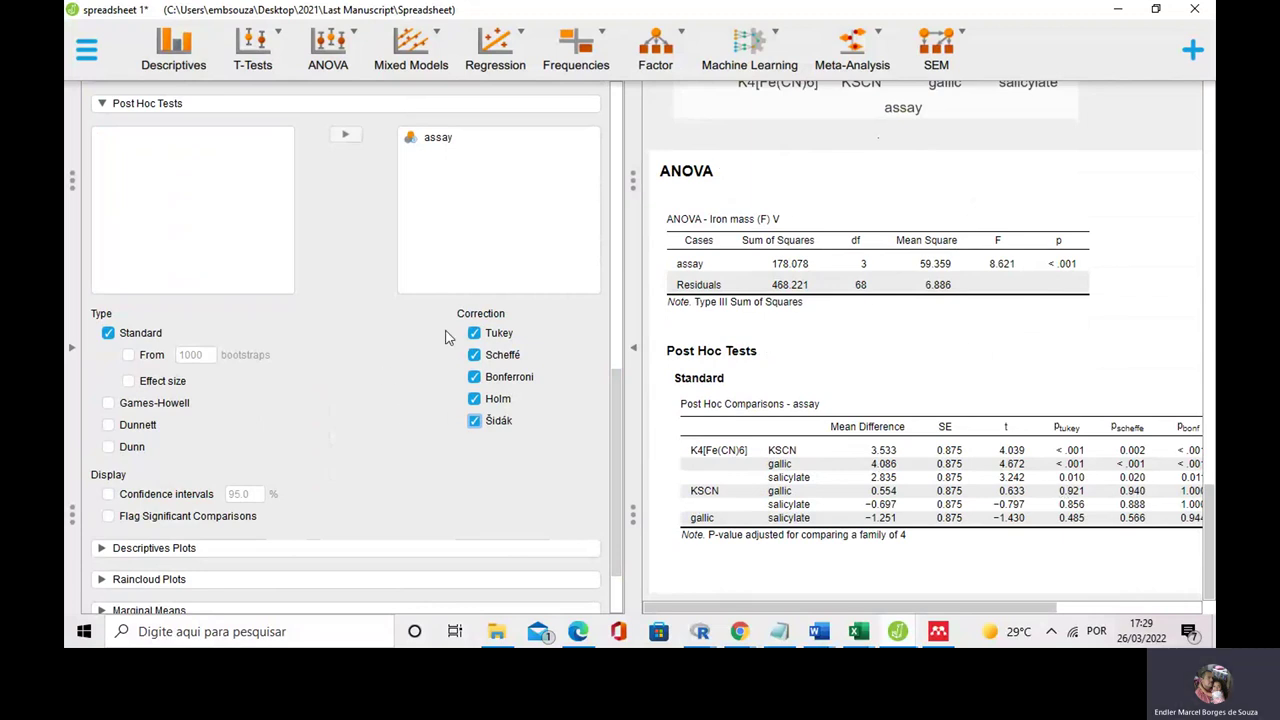
Step: Review the boxplots of both iron mass variables and the first ANOVA's results for Iron mass (mg) F
{"action": "scroll", "coordinate": [938, 398], "scroll_direction": "up", "scroll_amount": 1}
{"action": "scroll", "coordinate": [938, 398], "scroll_direction": "up", "scroll_amount": 5}
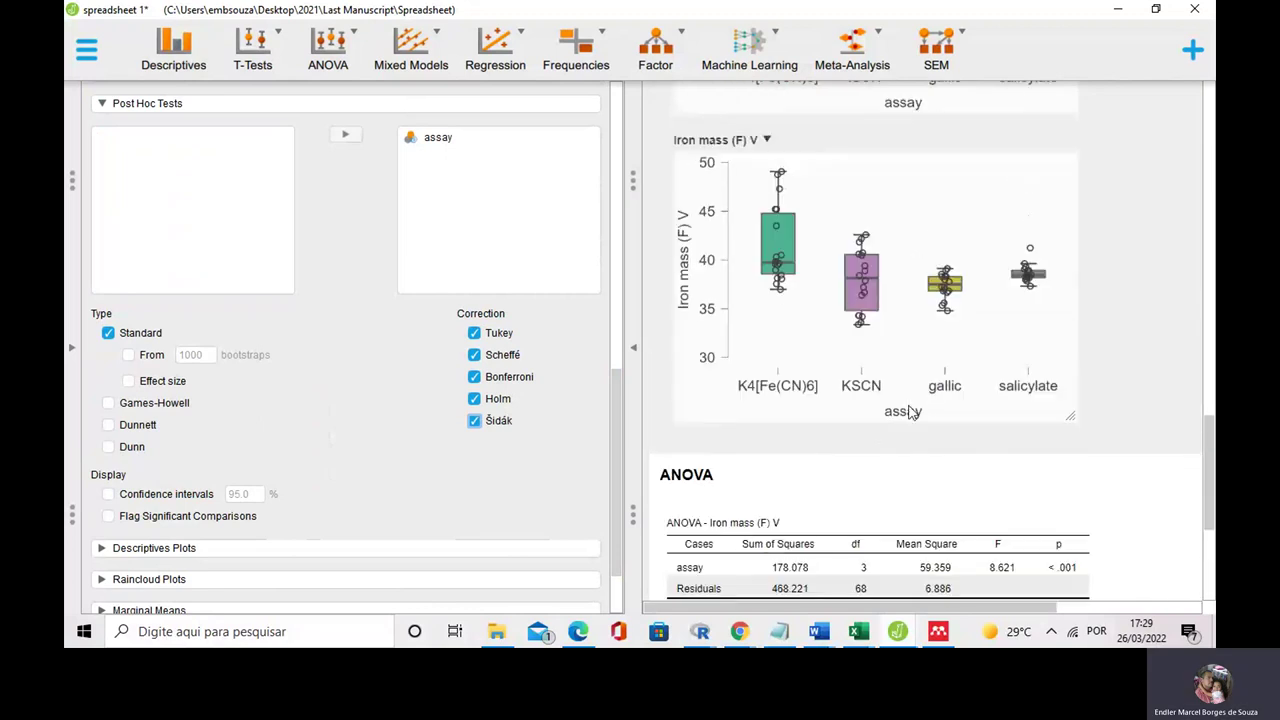
{"action": "scroll", "coordinate": [862, 345], "scroll_direction": "up", "scroll_amount": 3}
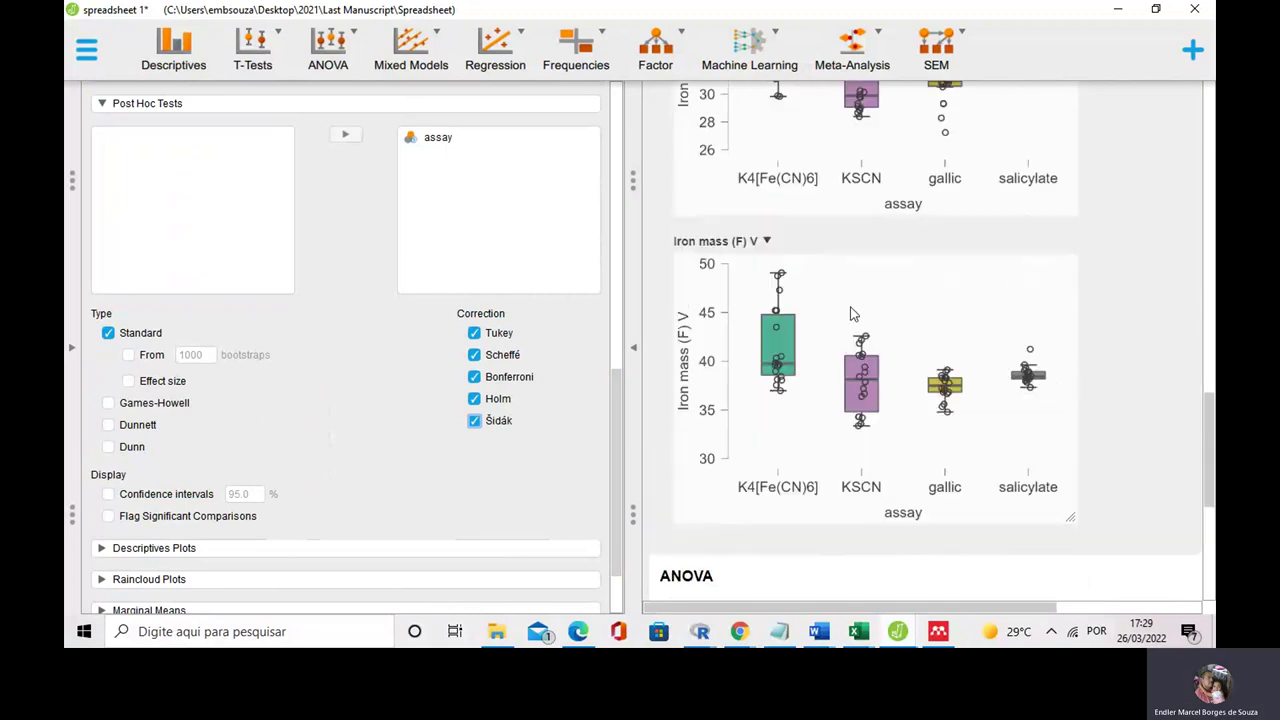
{"action": "scroll", "coordinate": [870, 255], "scroll_direction": "up", "scroll_amount": 2}
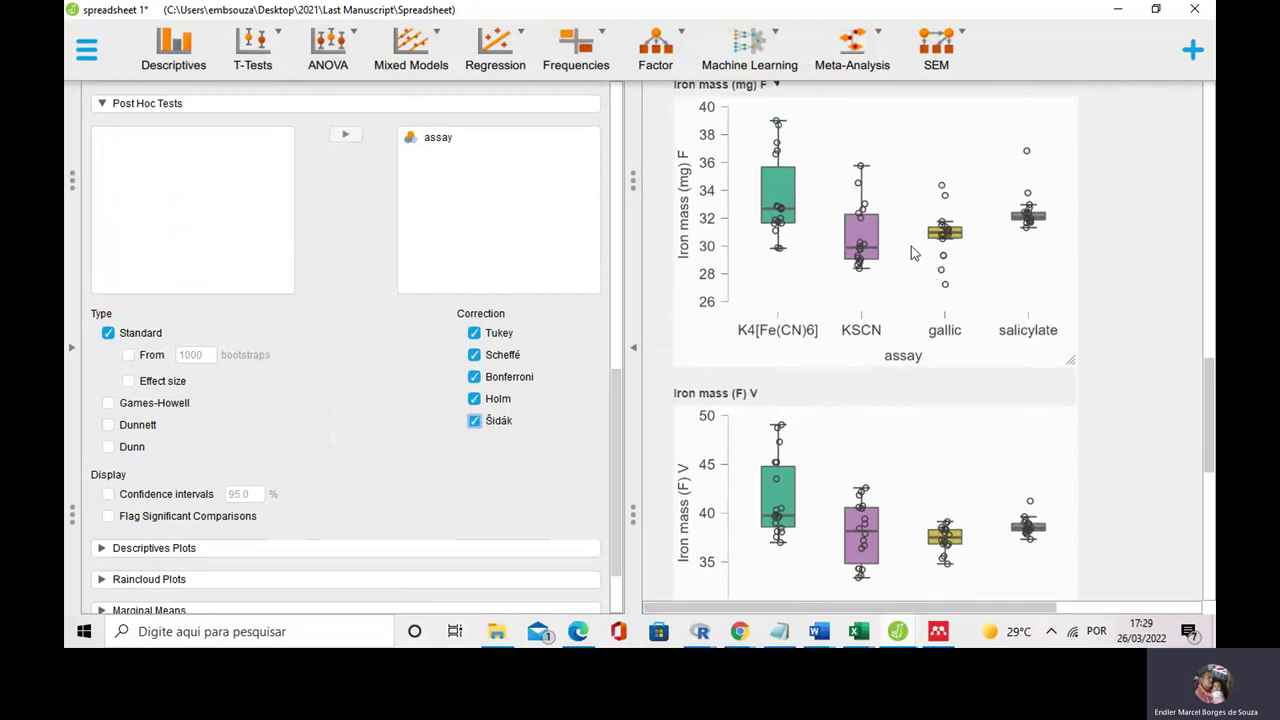
{"action": "scroll", "coordinate": [806, 298], "scroll_direction": "up", "scroll_amount": 2}
{"action": "scroll", "coordinate": [806, 298], "scroll_direction": "up", "scroll_amount": 5}
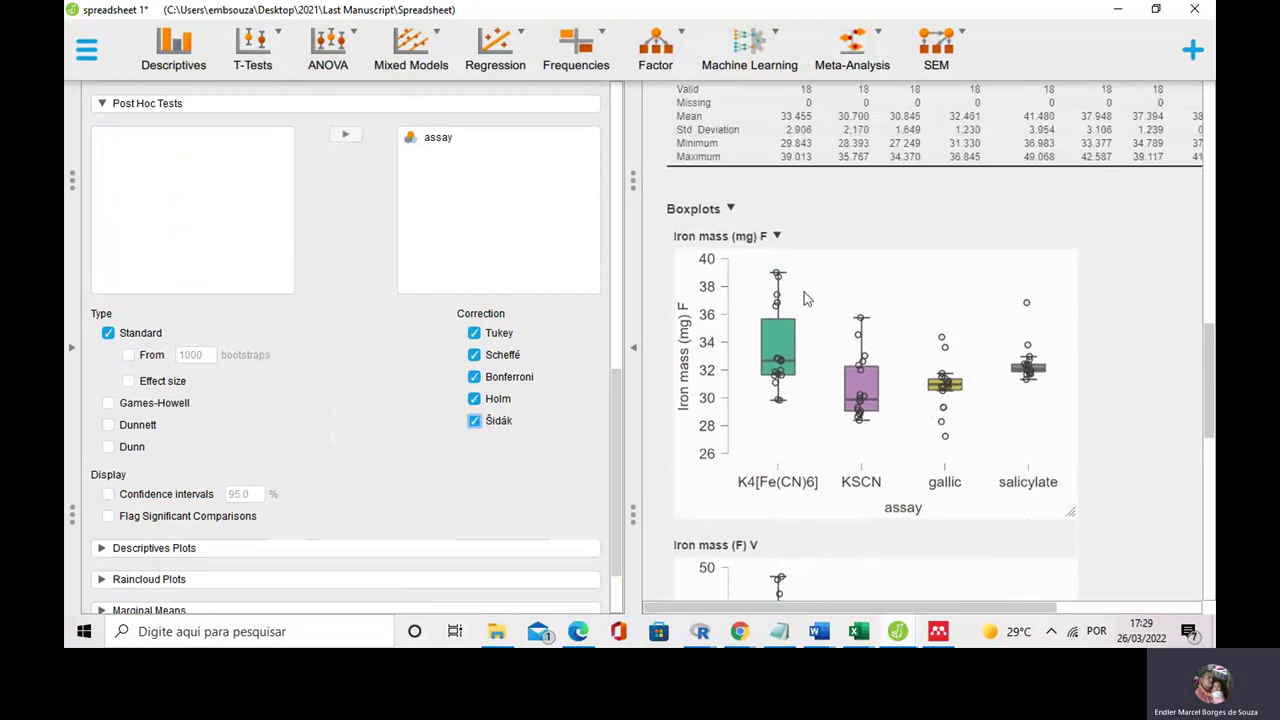
{"action": "scroll", "coordinate": [815, 293], "scroll_direction": "up", "scroll_amount": 10}
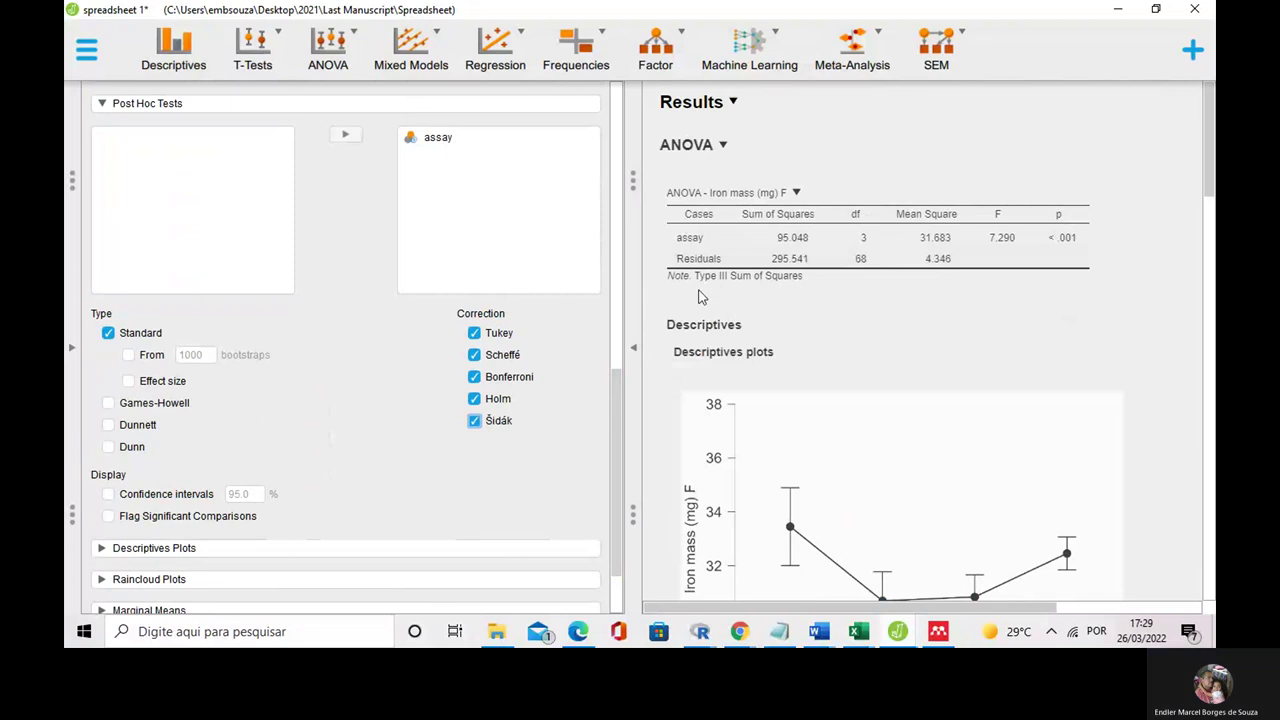
Step: Switch to the spreadsheet 5 data set, then to the spreadsheet 4 data set
{"action": "left_click", "coordinate": [852, 628]}
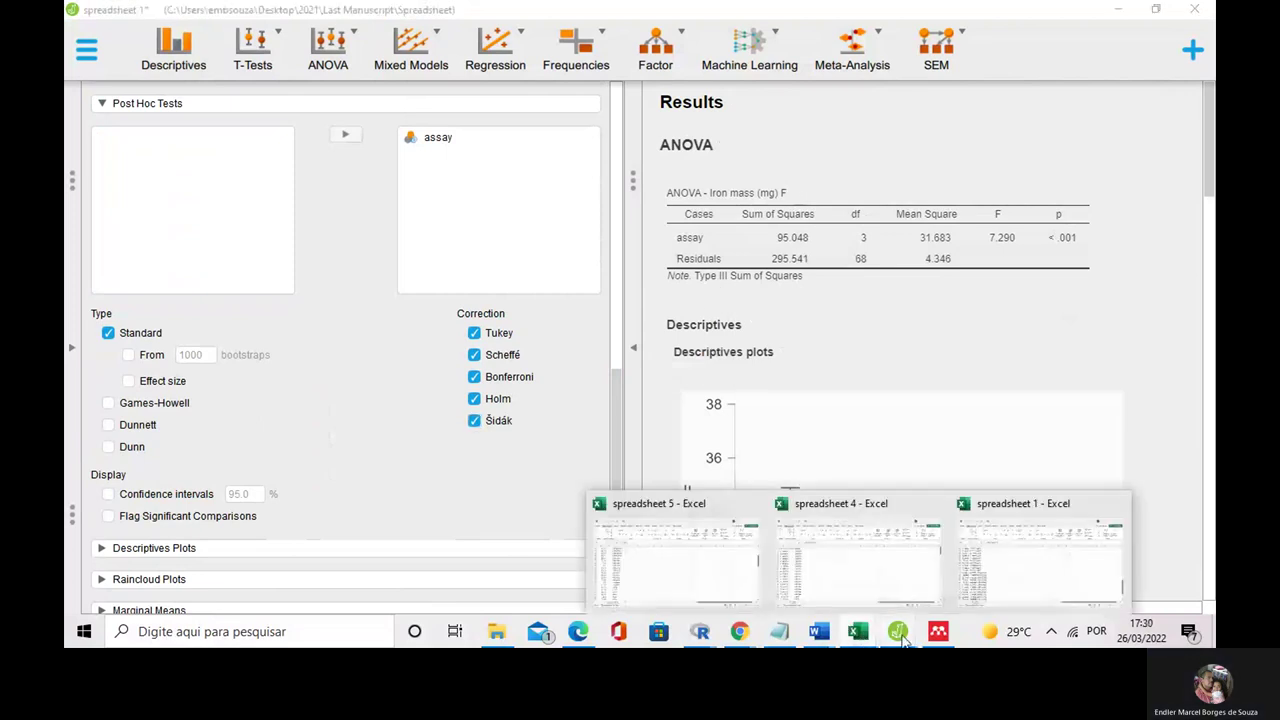
{"action": "mouse_move", "coordinate": [902, 638]}
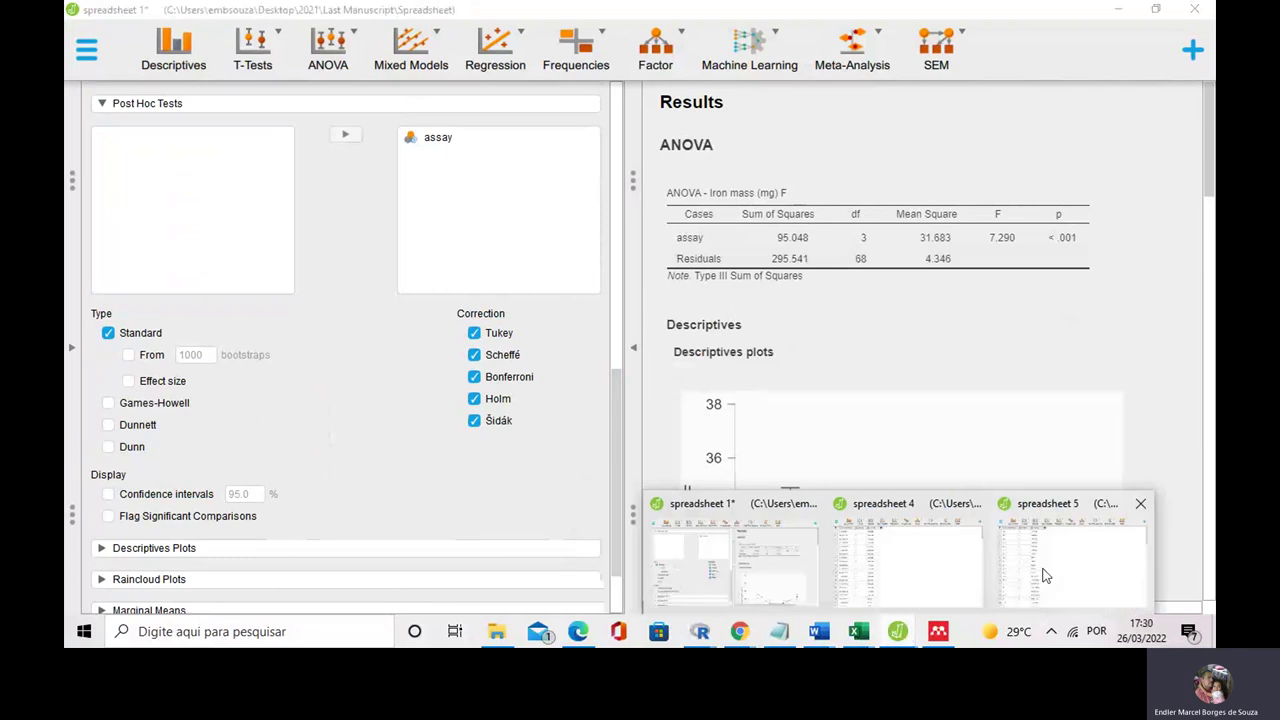
{"action": "left_click", "coordinate": [1044, 576]}
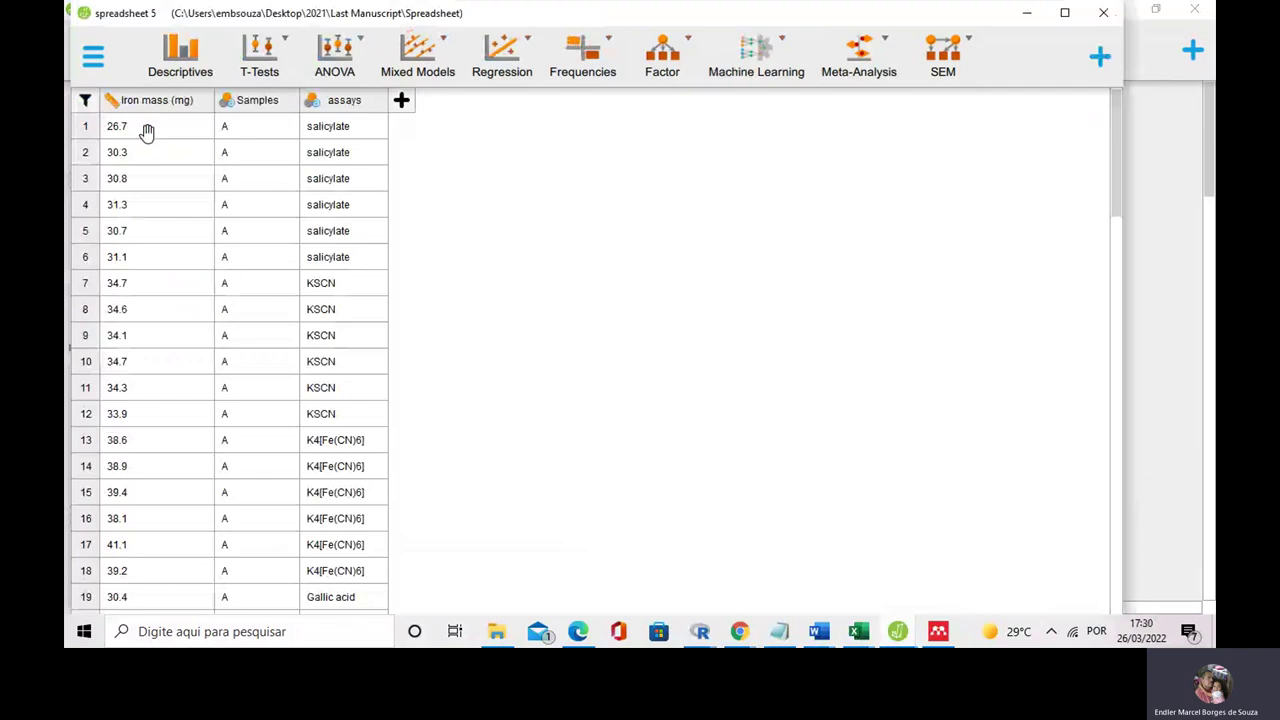
{"action": "key", "text": "alt+Tab"}
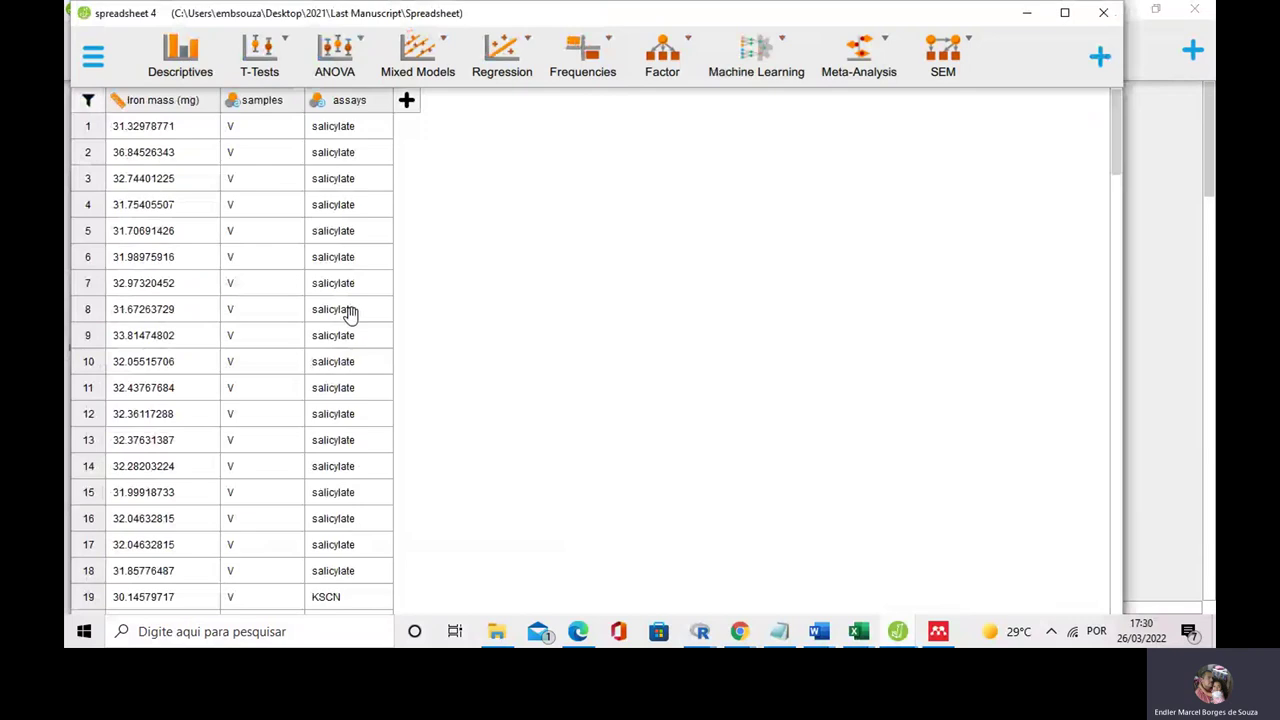
Step: Examine how the iron mass rows in spreadsheet 4 are grouped by sample and by assay
{"action": "scroll", "coordinate": [160, 215], "scroll_direction": "down", "scroll_amount": 8}
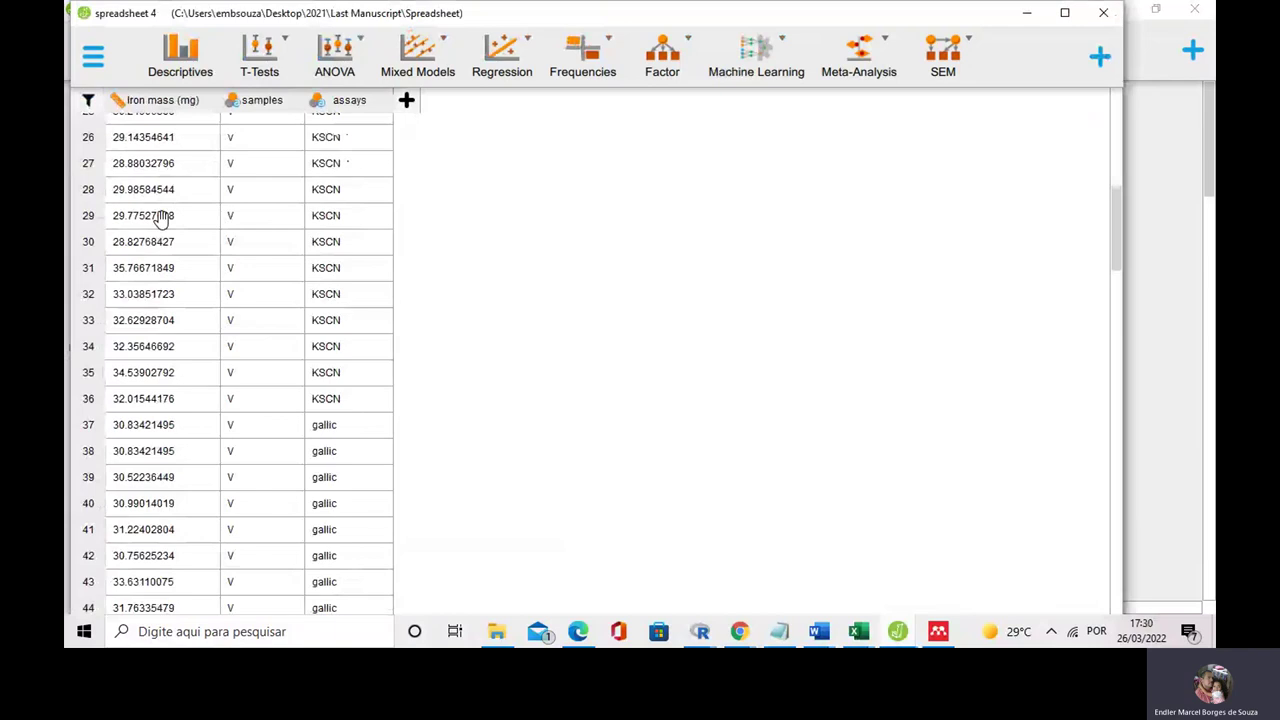
{"action": "scroll", "coordinate": [160, 215], "scroll_direction": "up", "scroll_amount": 8}
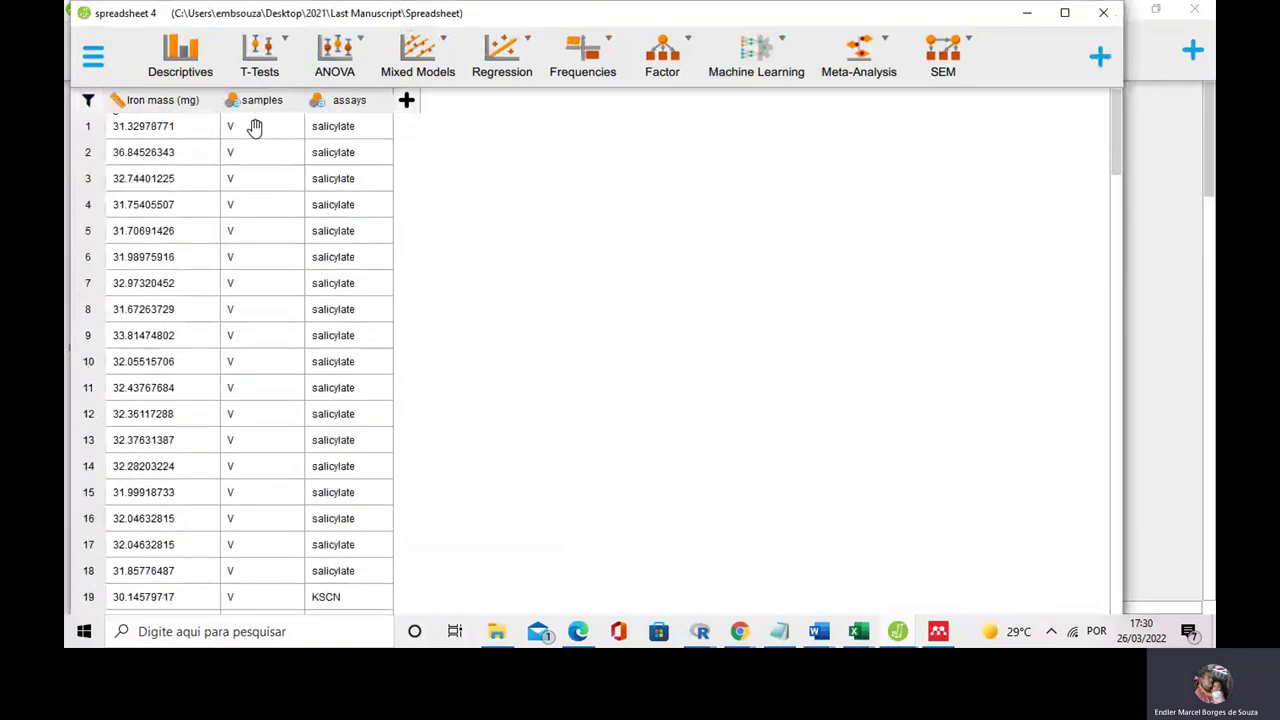
{"action": "scroll", "coordinate": [241, 249], "scroll_direction": "down", "scroll_amount": 20}
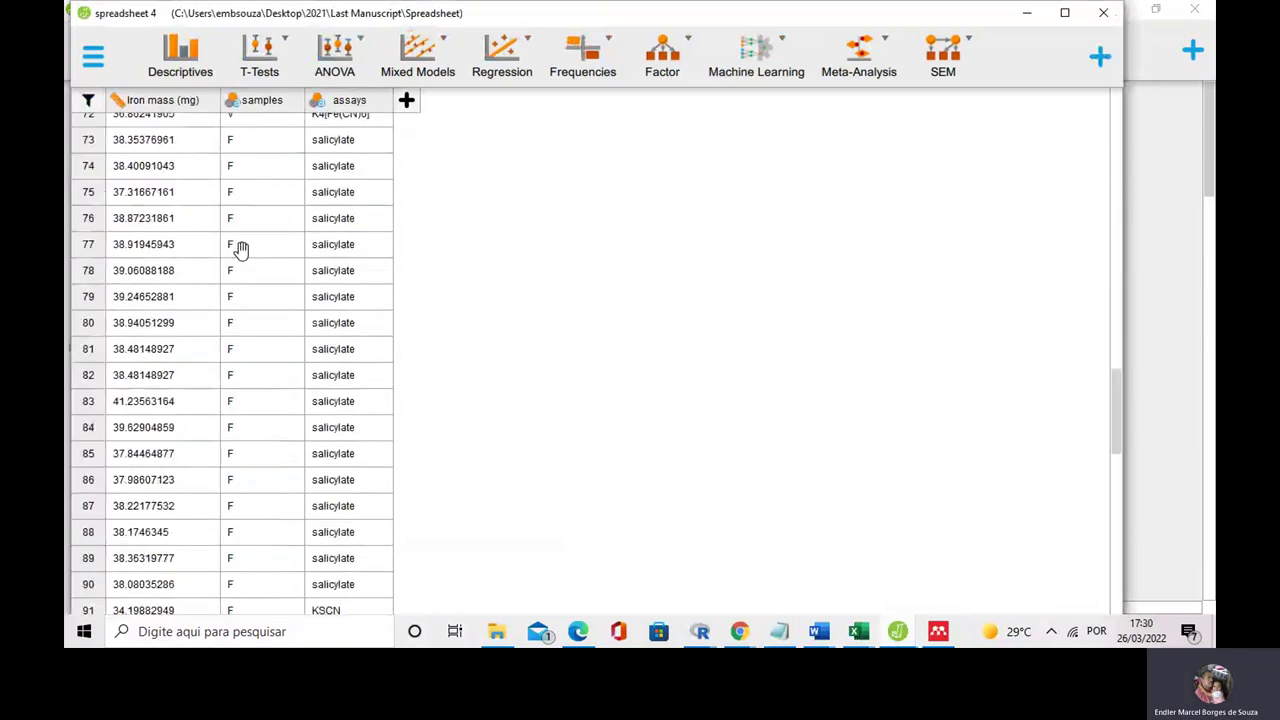
{"action": "scroll", "coordinate": [244, 268], "scroll_direction": "down", "scroll_amount": 10}
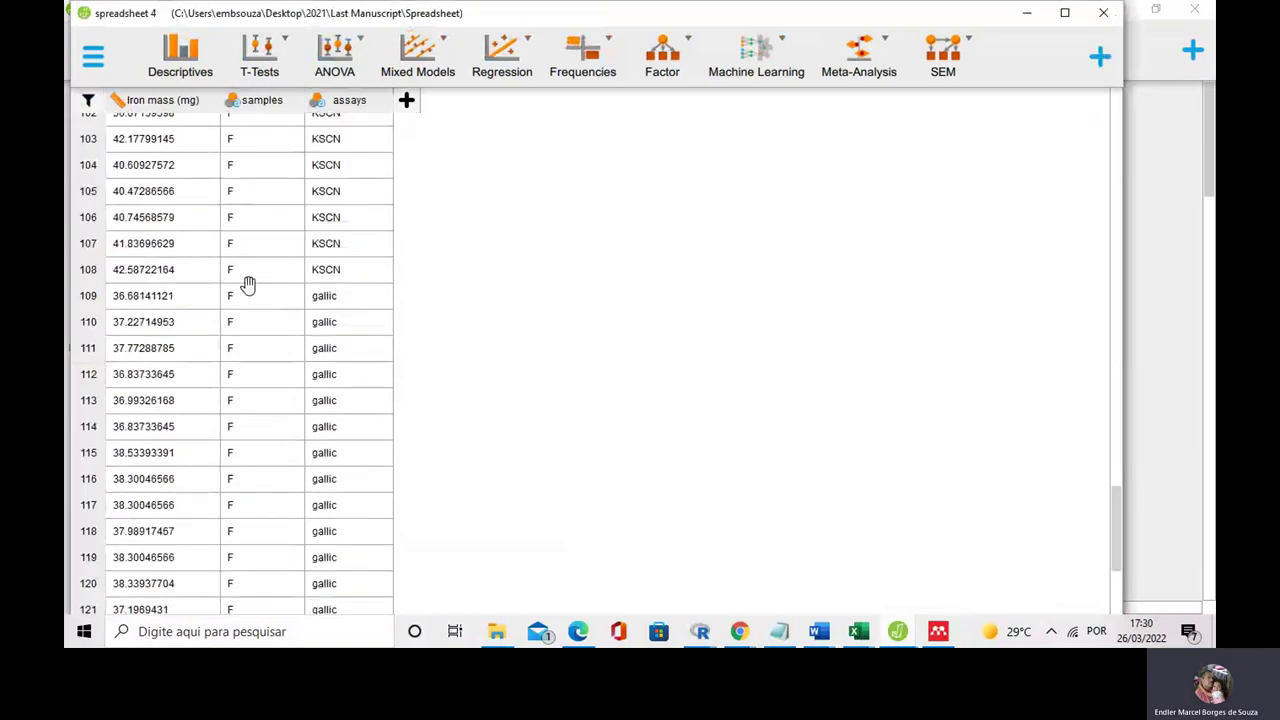
{"action": "scroll", "coordinate": [248, 286], "scroll_direction": "up", "scroll_amount": 20}
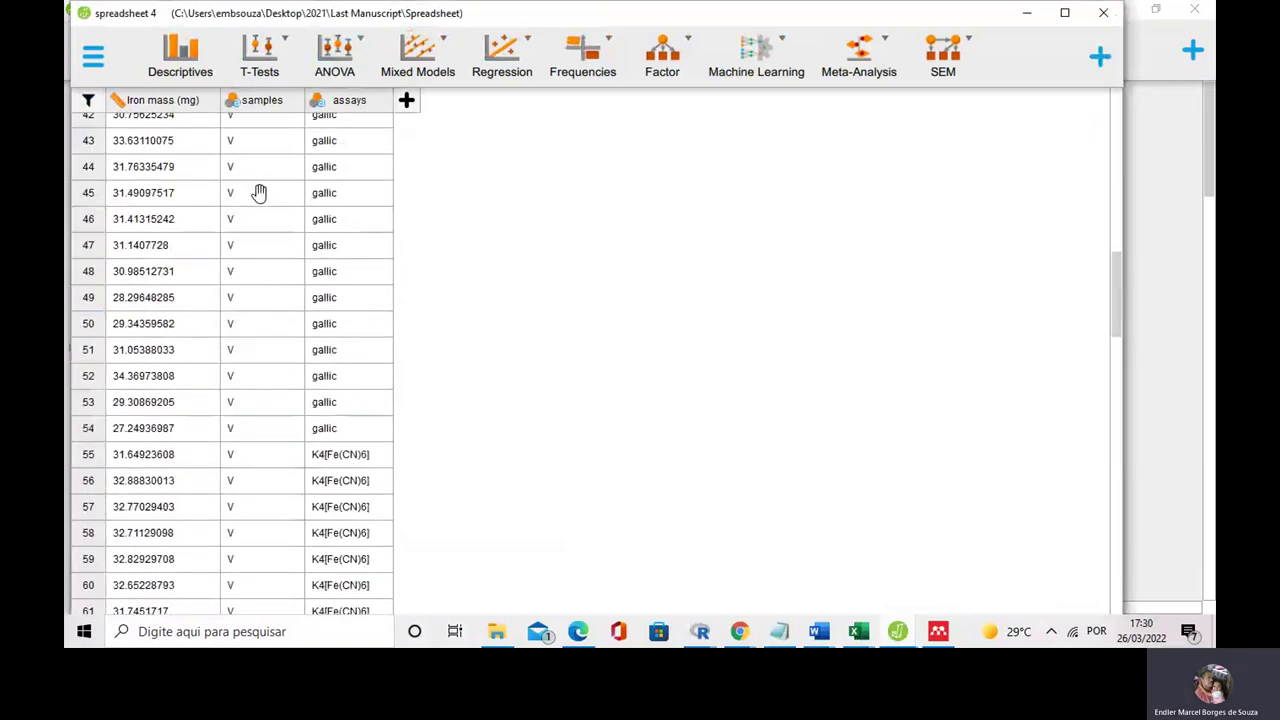
{"action": "scroll", "coordinate": [259, 192], "scroll_direction": "up", "scroll_amount": 14}
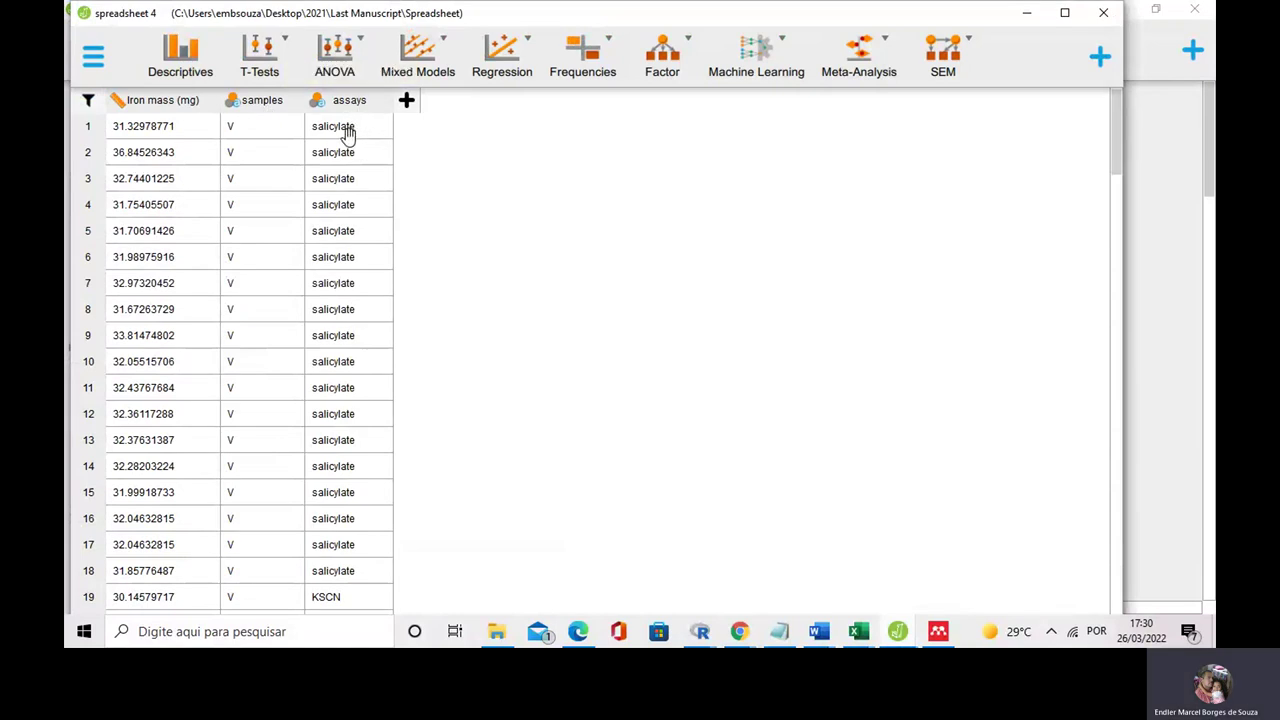
{"action": "scroll", "coordinate": [352, 250], "scroll_direction": "down", "scroll_amount": 5}
{"action": "scroll", "coordinate": [352, 266], "scroll_direction": "down", "scroll_amount": 8}
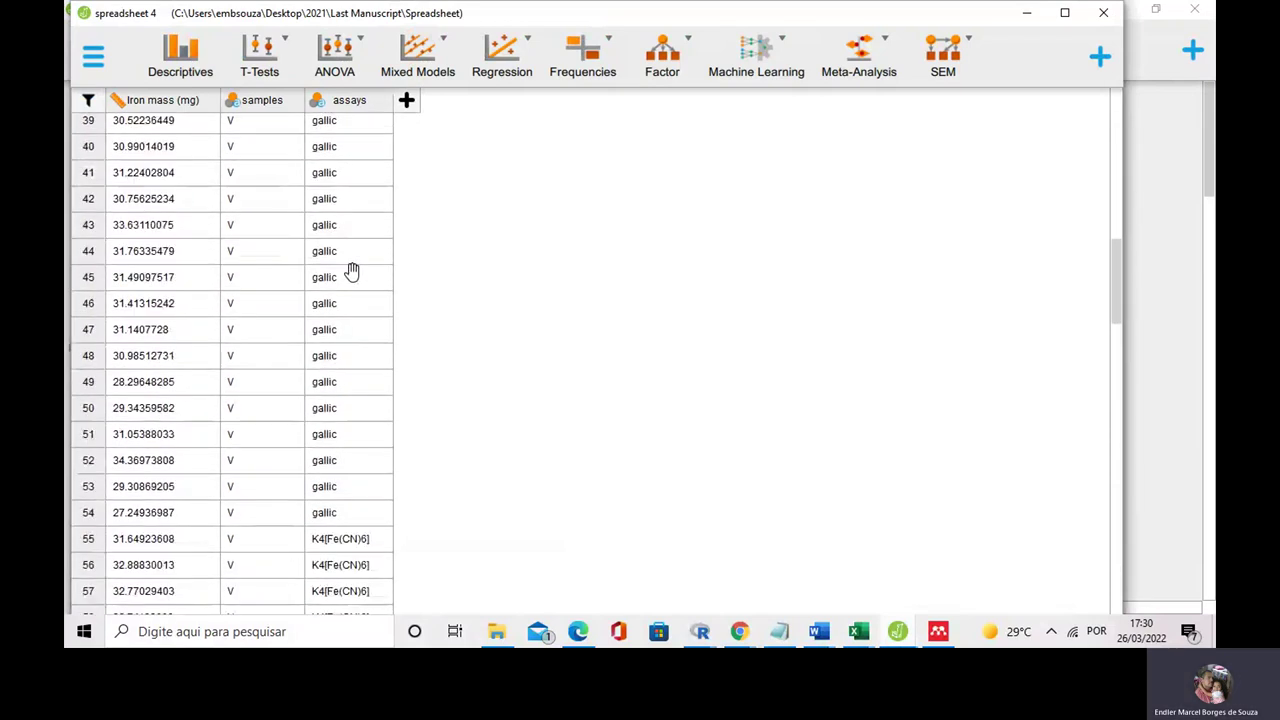
{"action": "scroll", "coordinate": [352, 270], "scroll_direction": "down", "scroll_amount": 11}
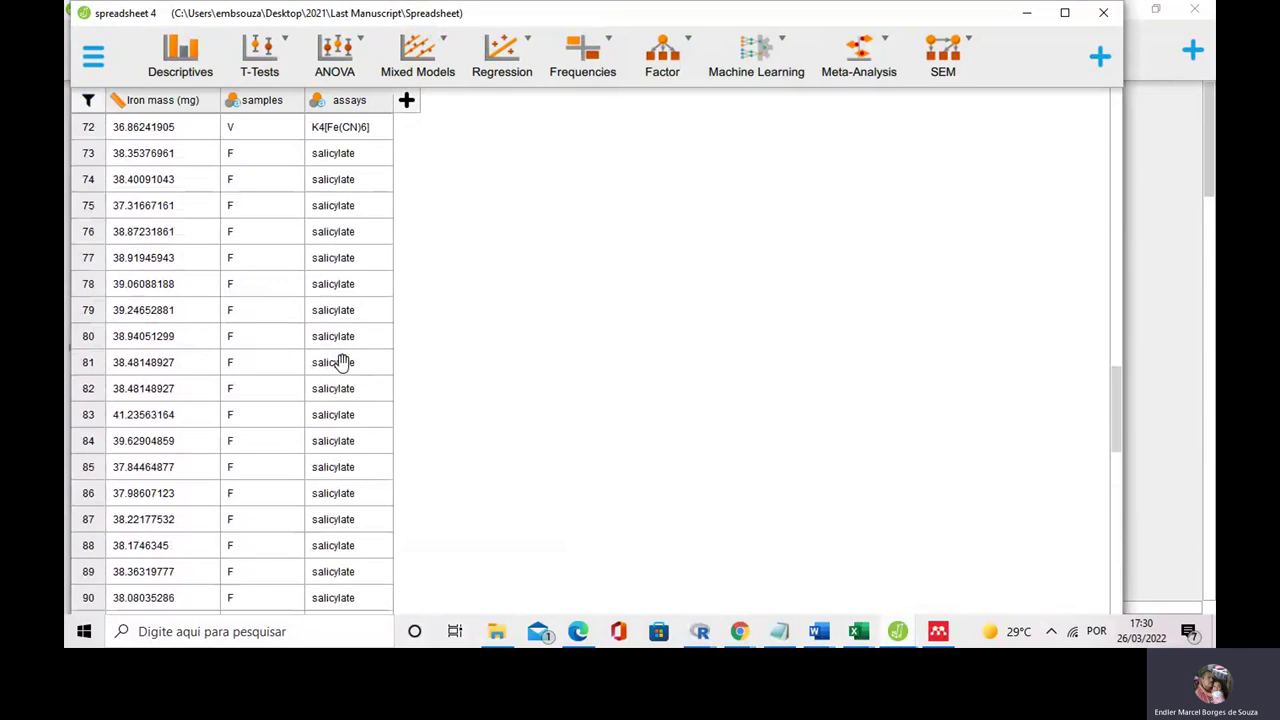
{"action": "scroll", "coordinate": [340, 362], "scroll_direction": "up", "scroll_amount": 14}
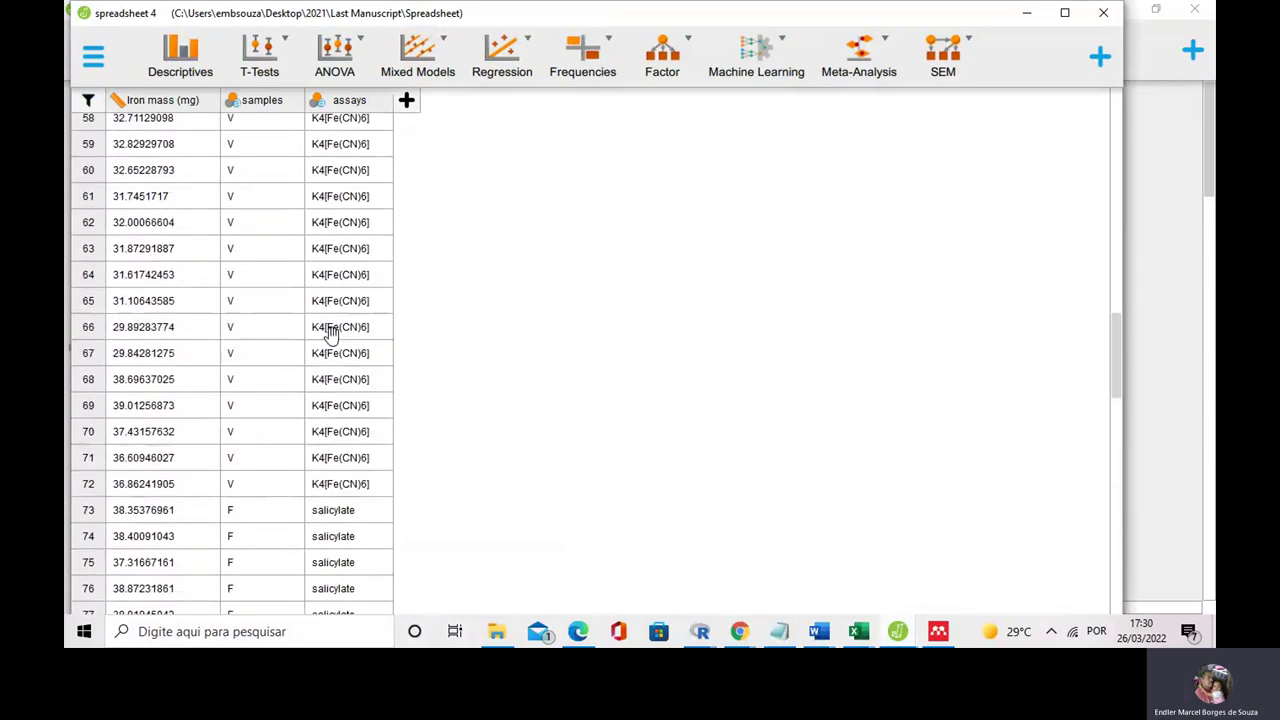
{"action": "scroll", "coordinate": [330, 335], "scroll_direction": "up", "scroll_amount": 10}
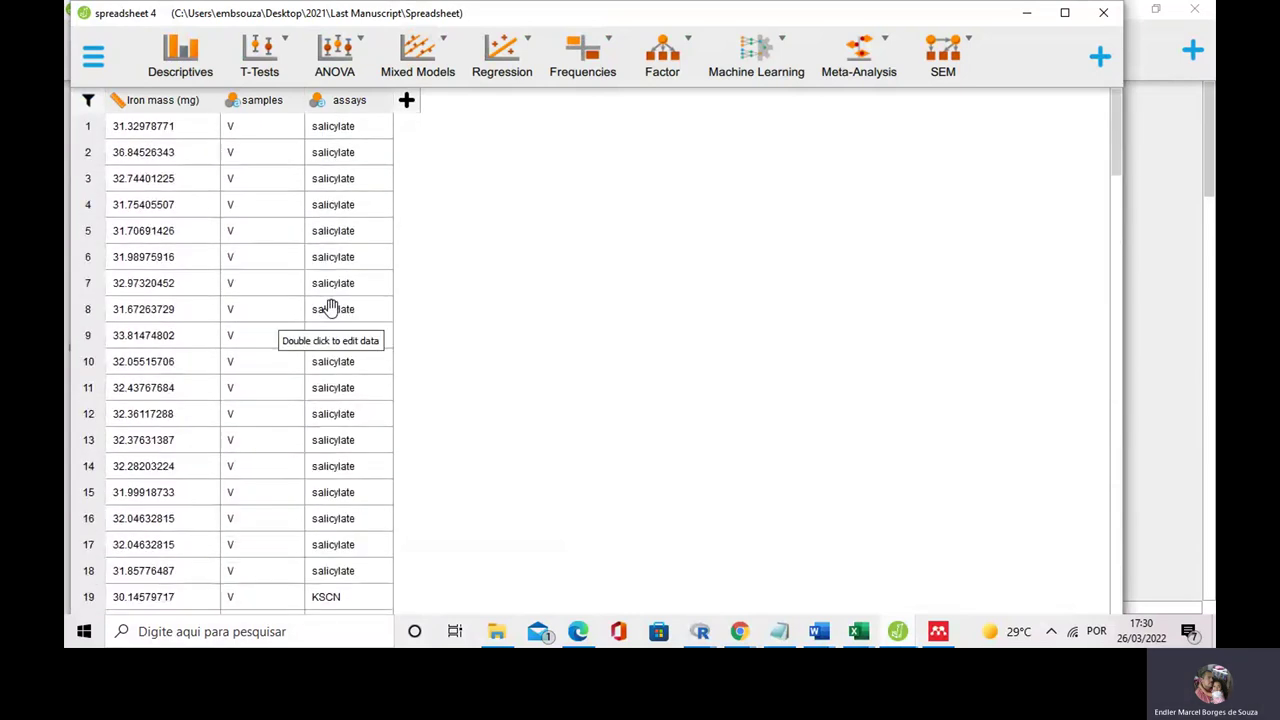
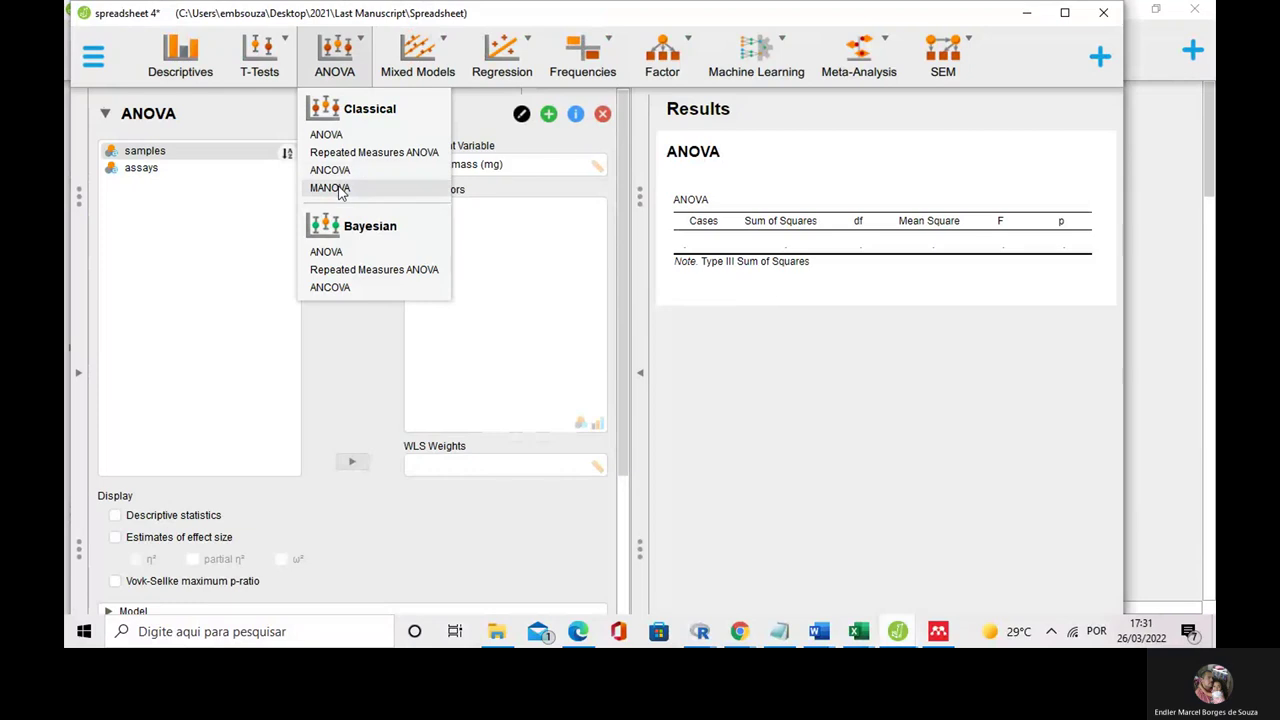
Step: Add a classical MANOVA to the spreadsheet 4 analyses and select Iron mass (mg) in its variable list
{"action": "left_click", "coordinate": [334, 189]}
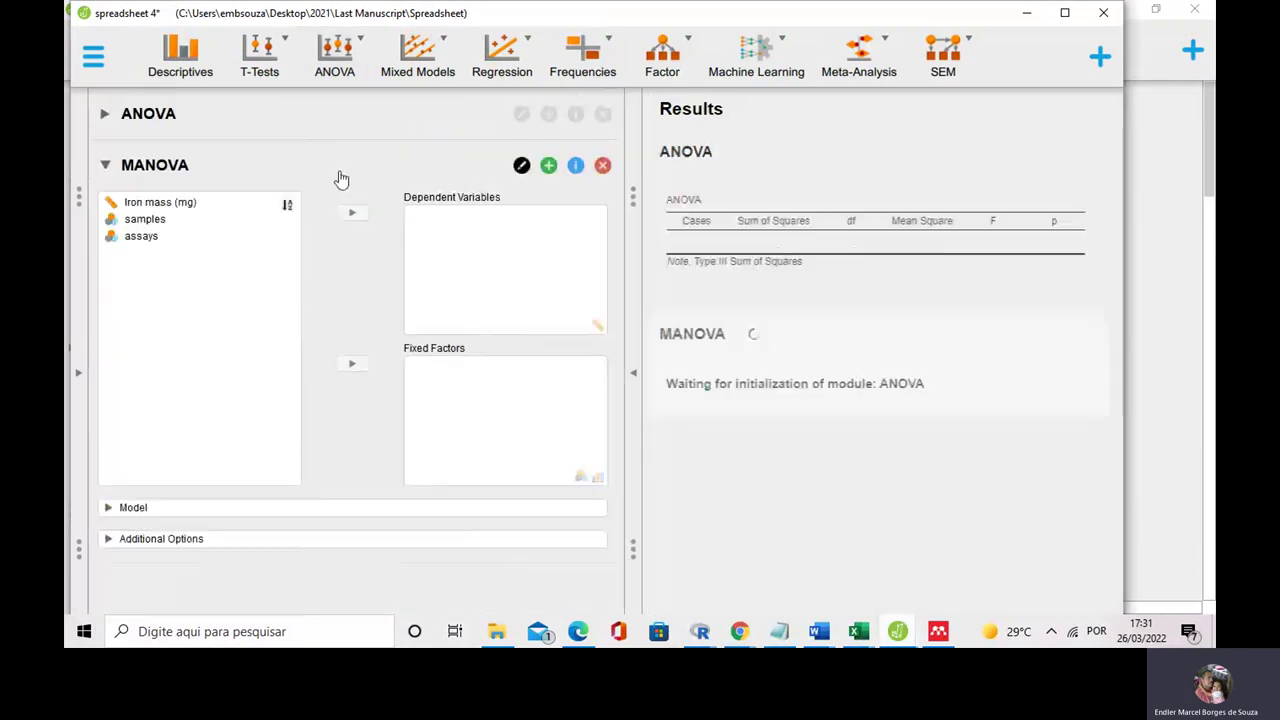
{"action": "left_click", "coordinate": [336, 55]}
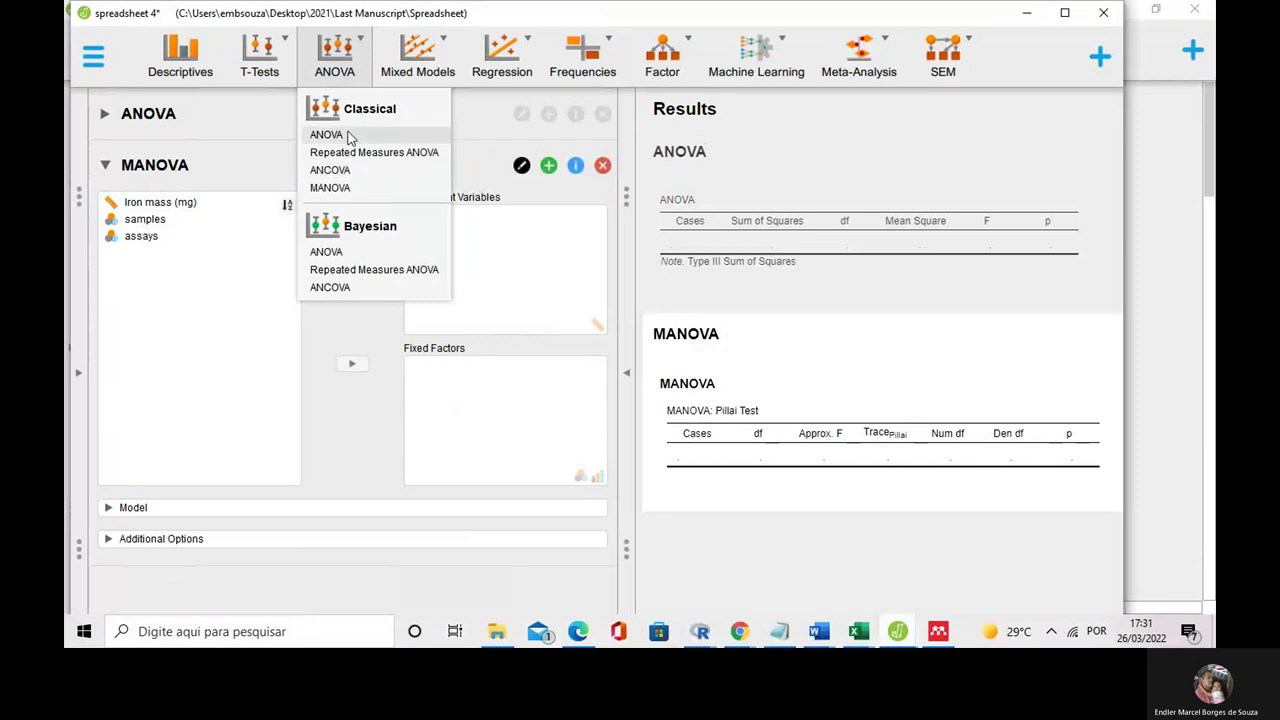
{"action": "left_click", "coordinate": [187, 203]}
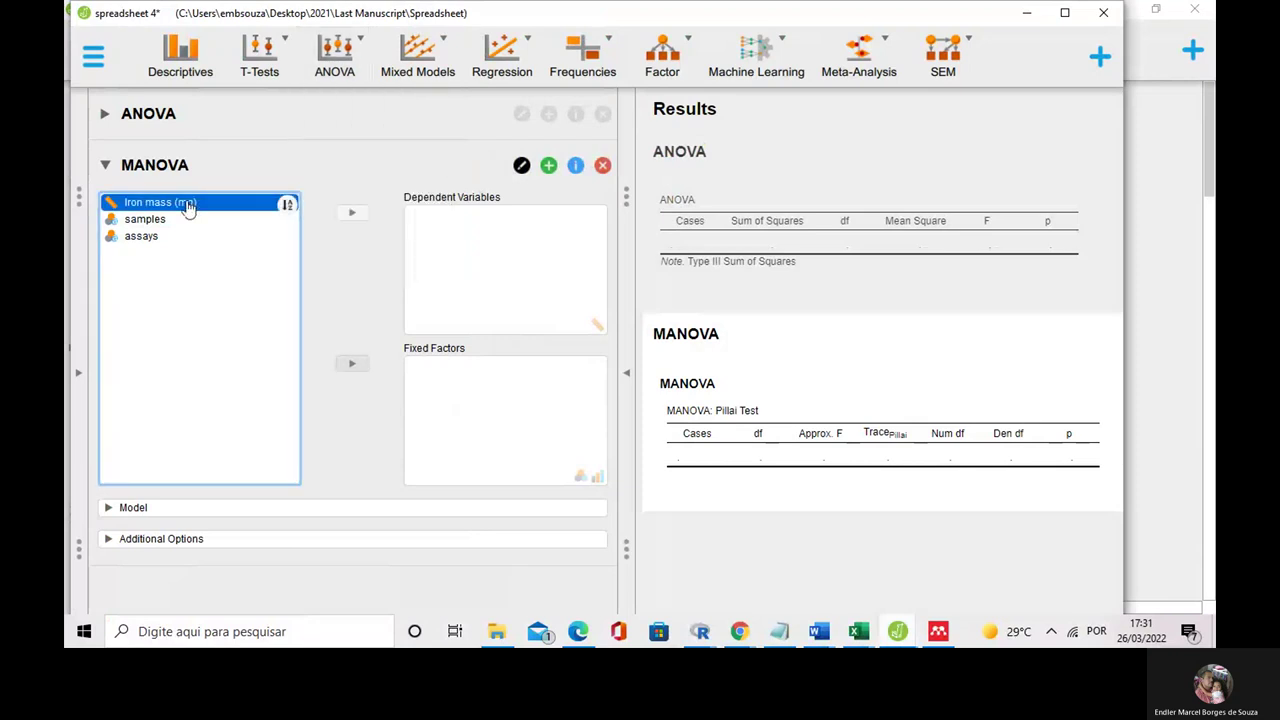
Step: Add a classical ANOVA with Iron mass (mg) as the dependent variable and samples and assays as fixed factors
{"action": "left_click", "coordinate": [335, 66]}
{"action": "left_click", "coordinate": [326, 135]}
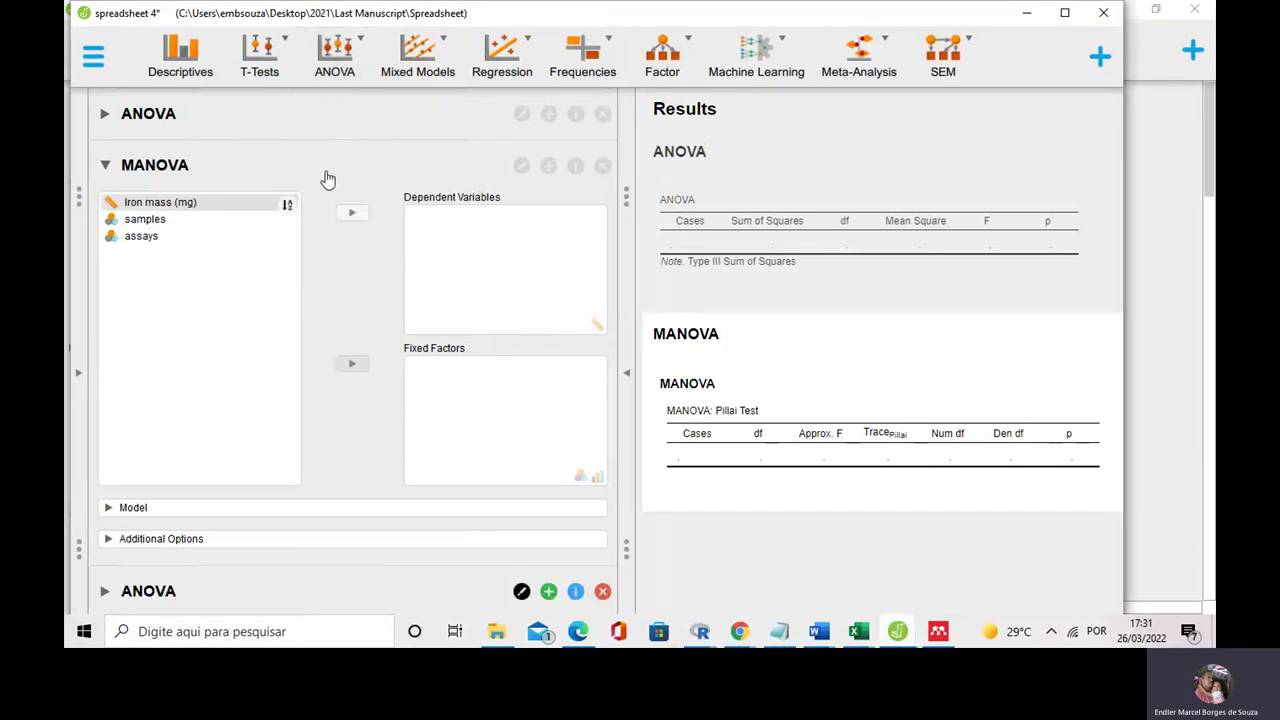
{"action": "left_click", "coordinate": [177, 217]}
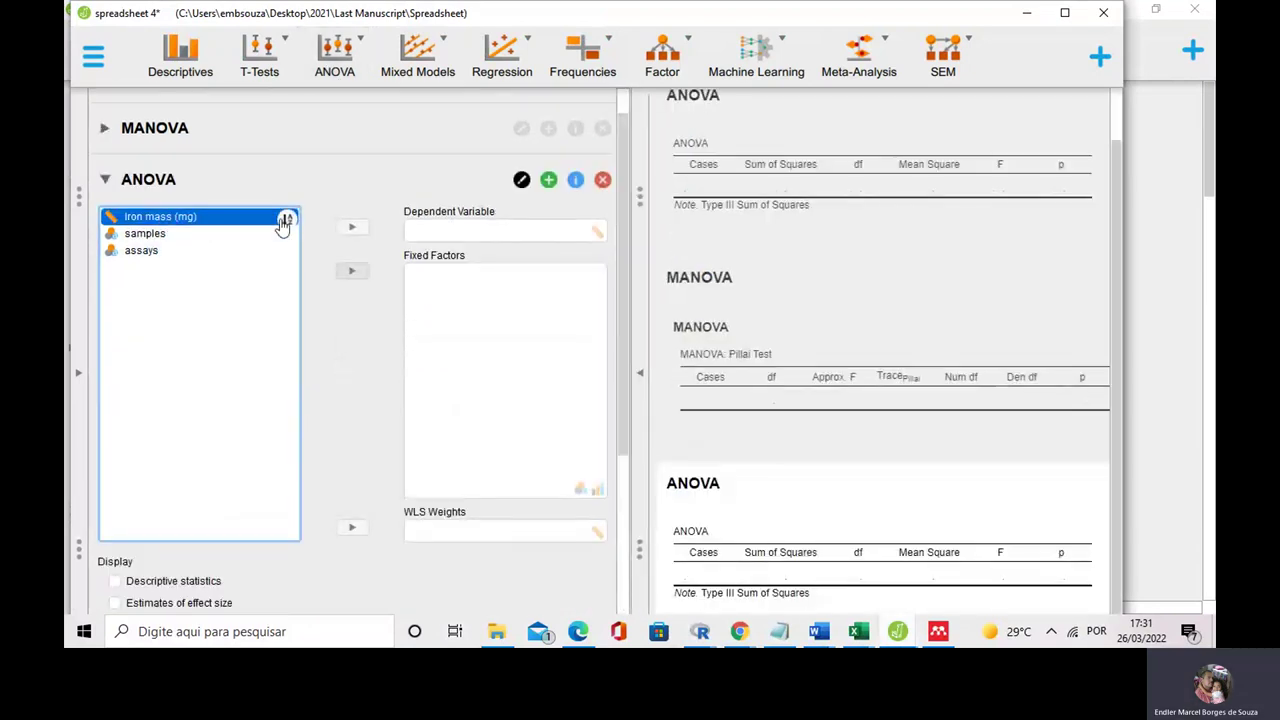
{"action": "left_click", "coordinate": [350, 230]}
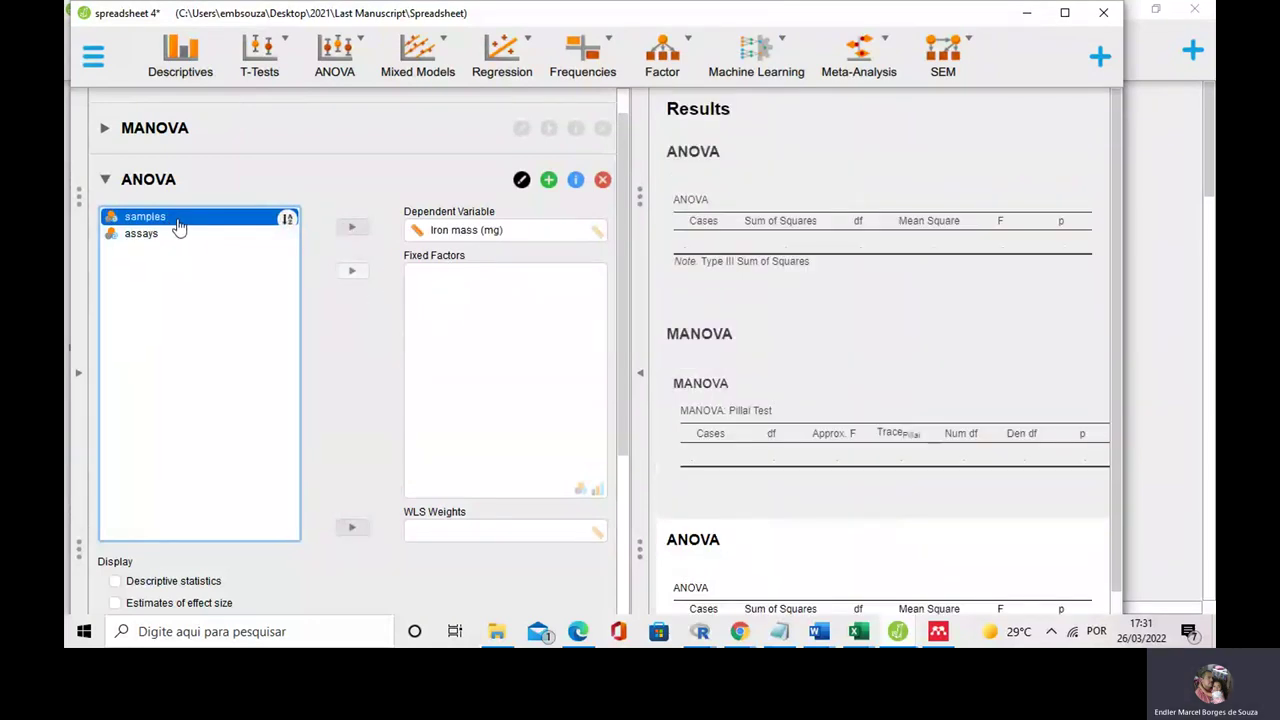
{"action": "left_click", "coordinate": [359, 282]}
{"action": "left_click", "coordinate": [359, 282]}
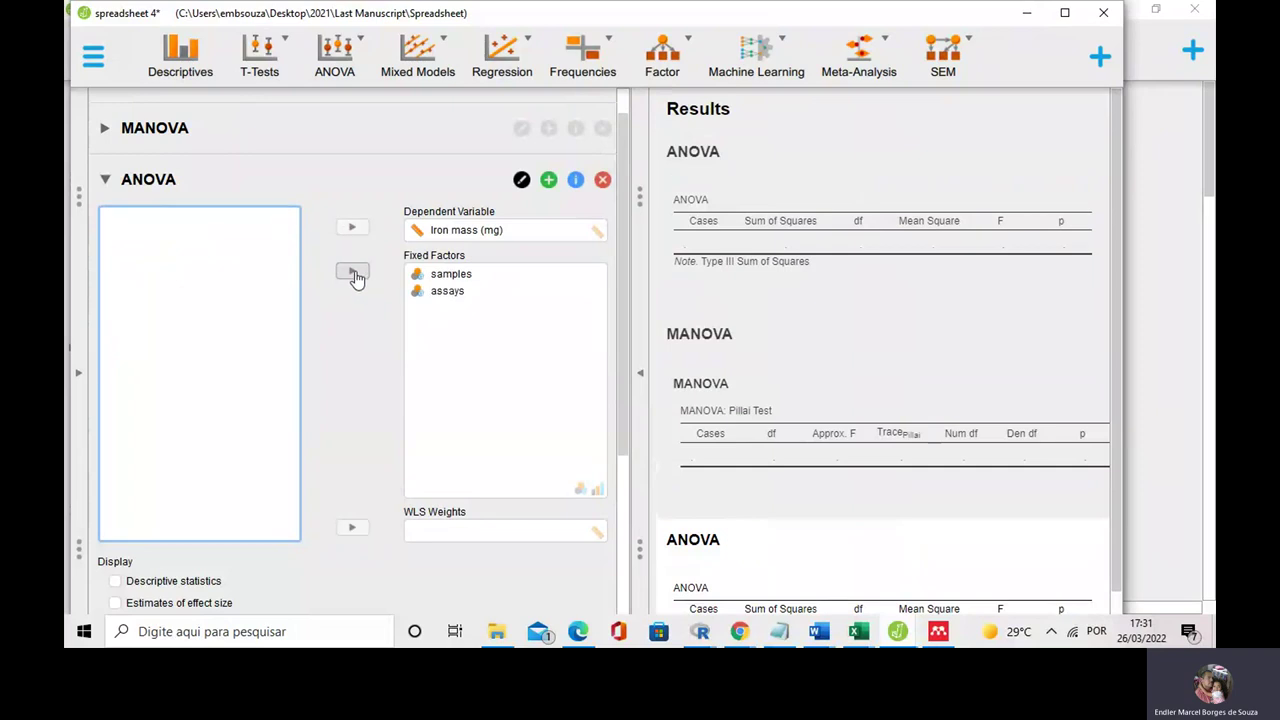
Step: Maximize the spreadsheet 4 window and look over the new ANOVA's options and results table
{"action": "scroll", "coordinate": [811, 400], "scroll_direction": "down", "scroll_amount": 1}
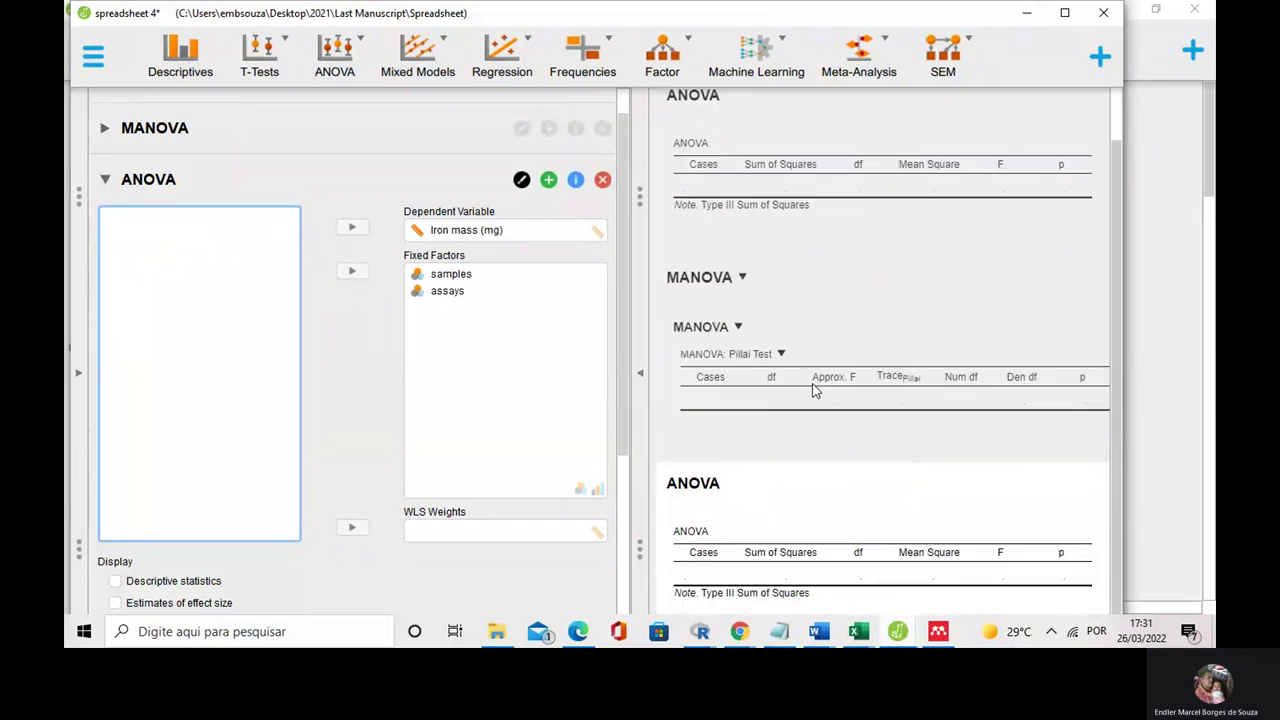
{"action": "left_click", "coordinate": [1063, 14]}
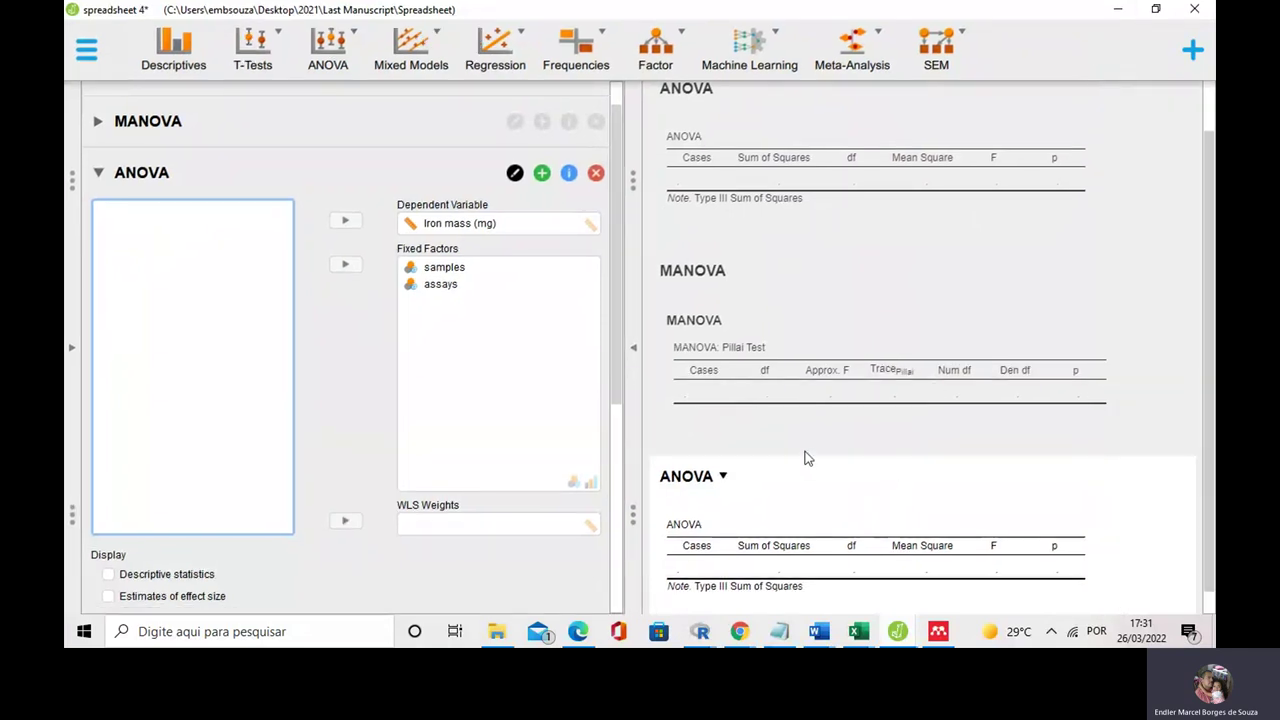
{"action": "scroll", "coordinate": [306, 386], "scroll_direction": "down", "scroll_amount": 2}
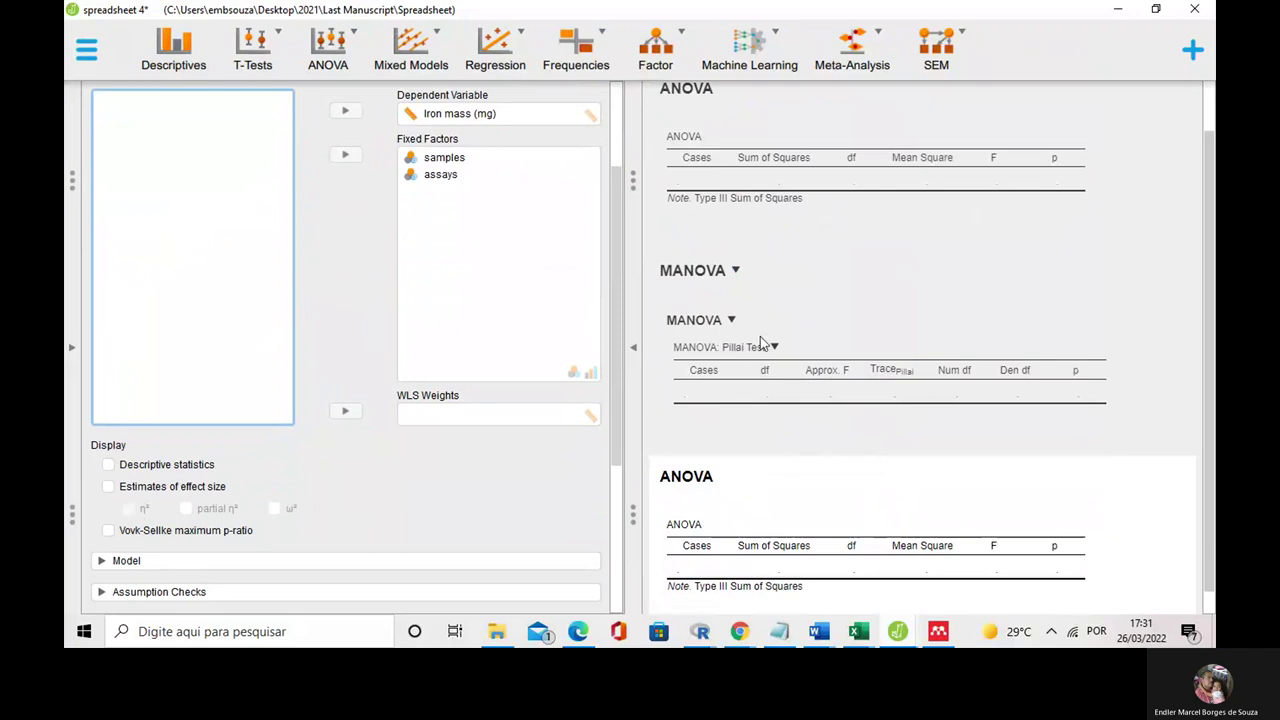
{"action": "scroll", "coordinate": [578, 265], "scroll_direction": "up", "scroll_amount": 3}
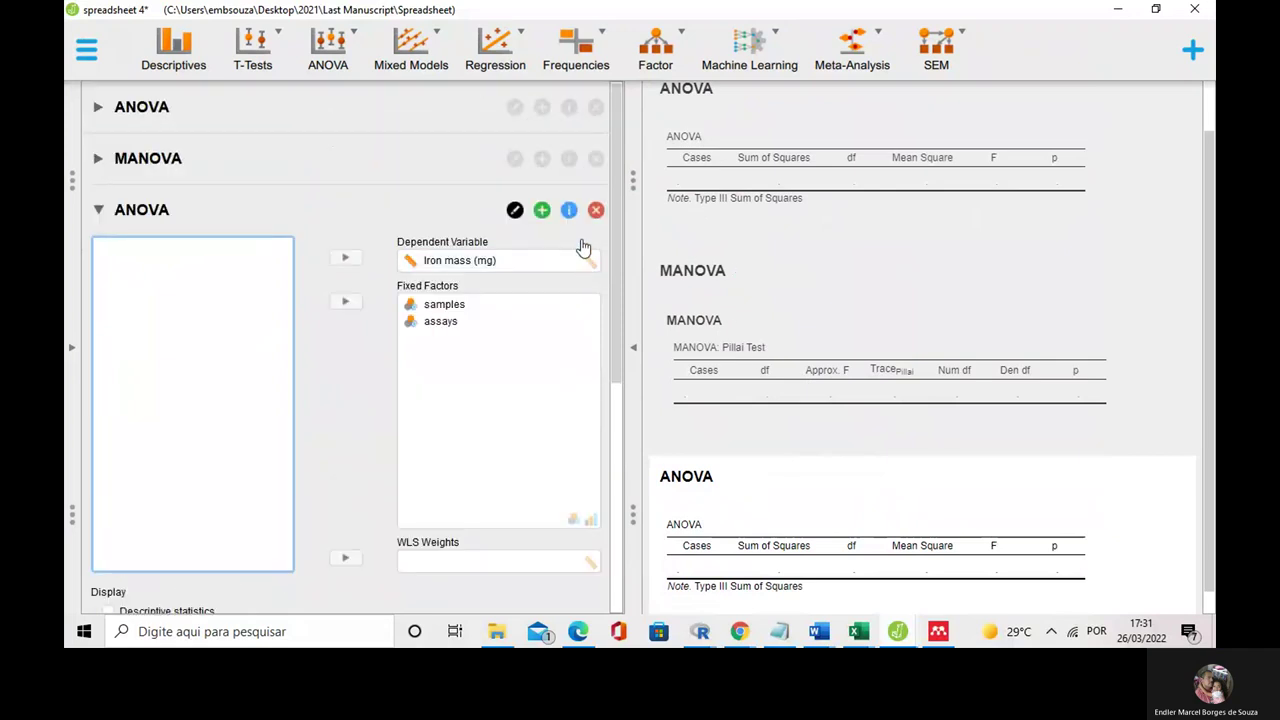
Step: Remove the empty MANOVA from the spreadsheet 4 analyses and review the two-factor ANOVA table for Iron mass (mg)
{"action": "left_click", "coordinate": [596, 167]}
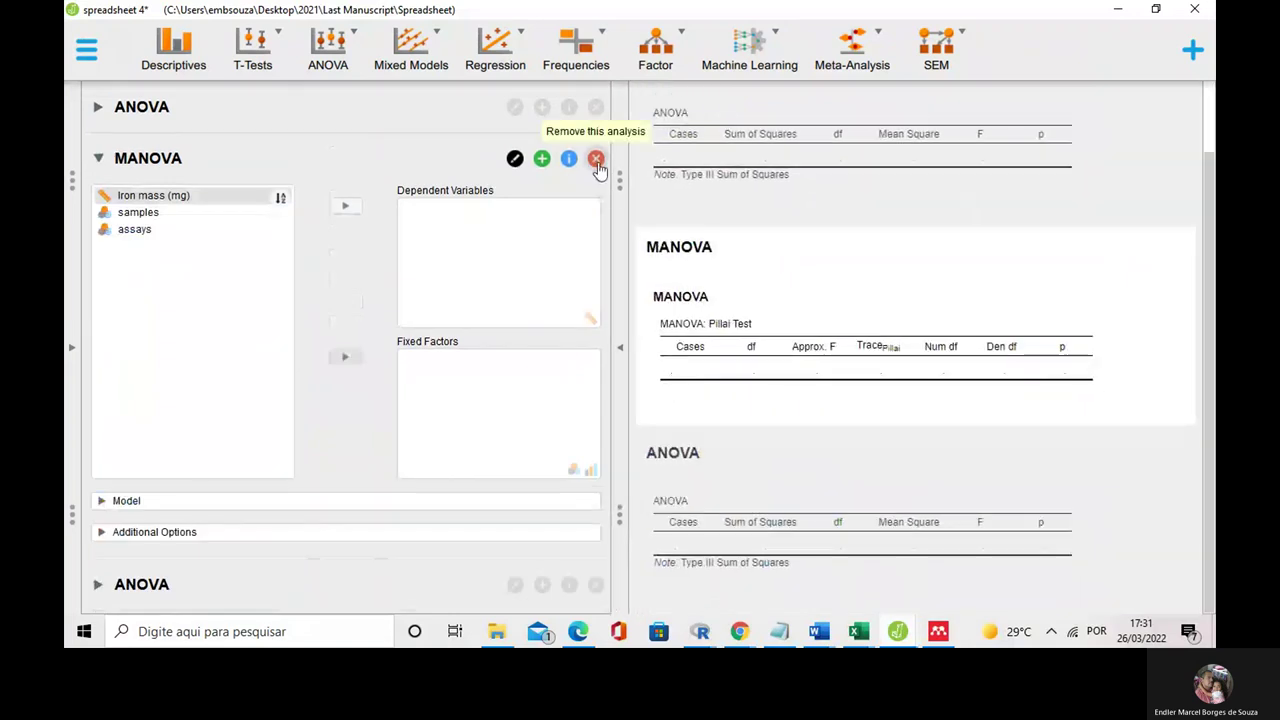
{"action": "left_click", "coordinate": [596, 160]}
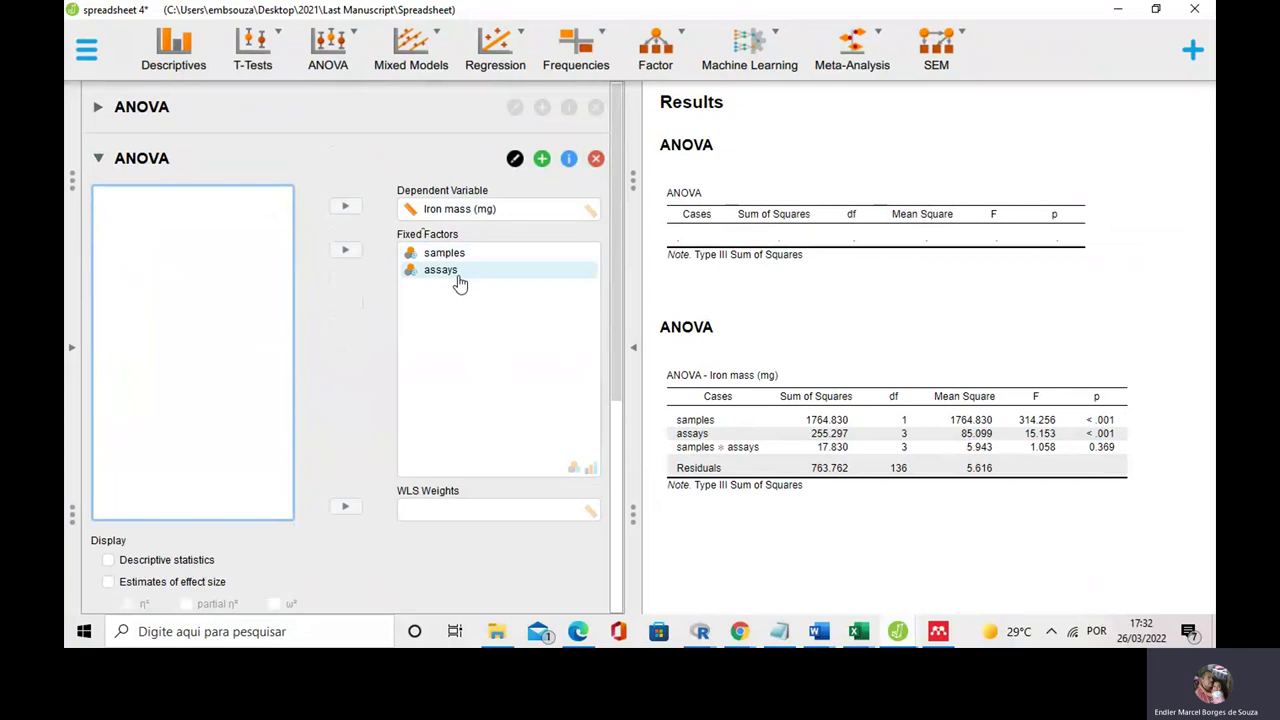
{"action": "left_click", "coordinate": [1120, 424]}
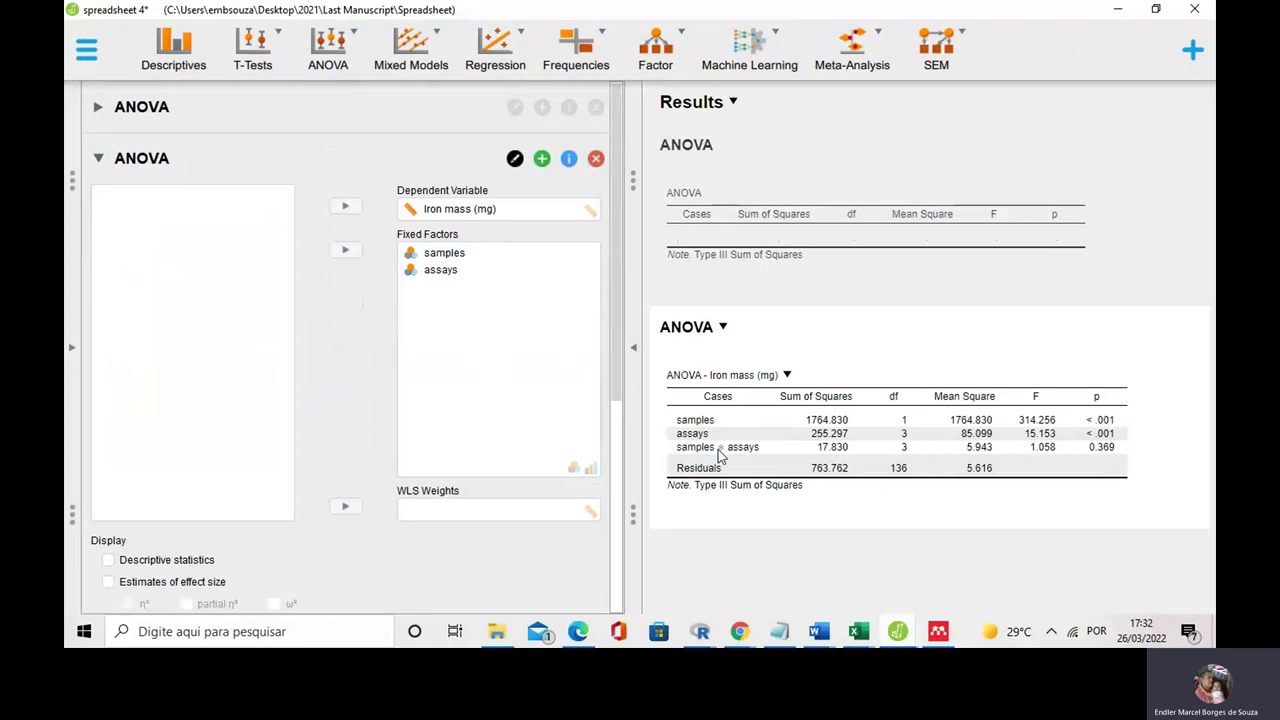
Step: Add a descriptives plot to the two-factor ANOVA with assays on the horizontal axis and samples as separate lines
{"action": "scroll", "coordinate": [312, 385], "scroll_direction": "down", "scroll_amount": 1}
{"action": "scroll", "coordinate": [312, 385], "scroll_direction": "down", "scroll_amount": 3}
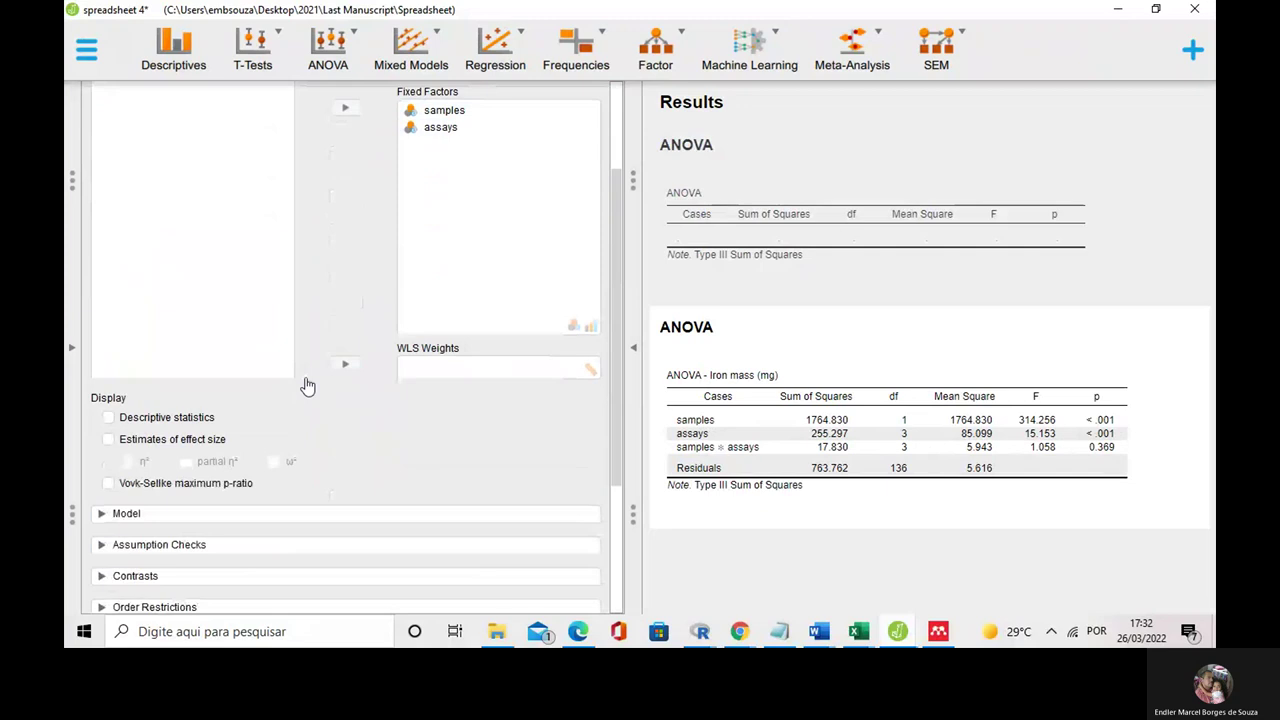
{"action": "scroll", "coordinate": [330, 410], "scroll_direction": "down", "scroll_amount": 4}
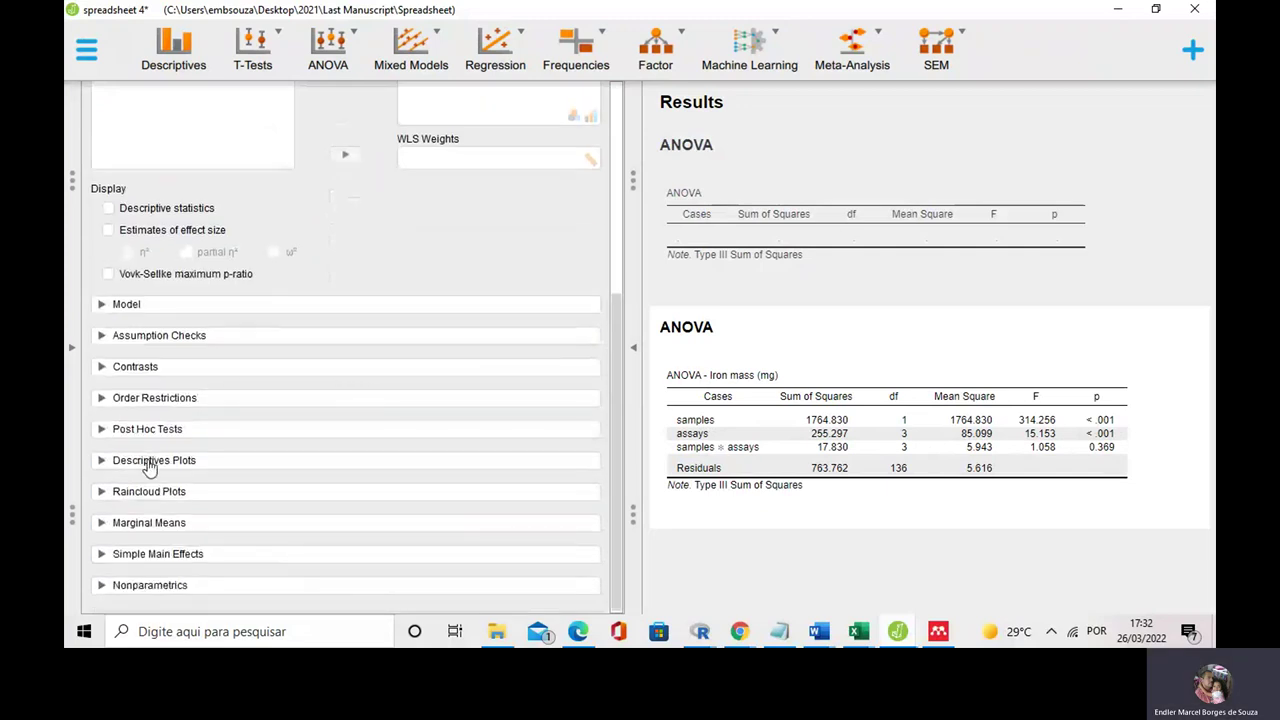
{"action": "left_click", "coordinate": [148, 460]}
{"action": "scroll", "coordinate": [145, 430], "scroll_direction": "down", "scroll_amount": 2}
{"action": "left_click", "coordinate": [141, 420]}
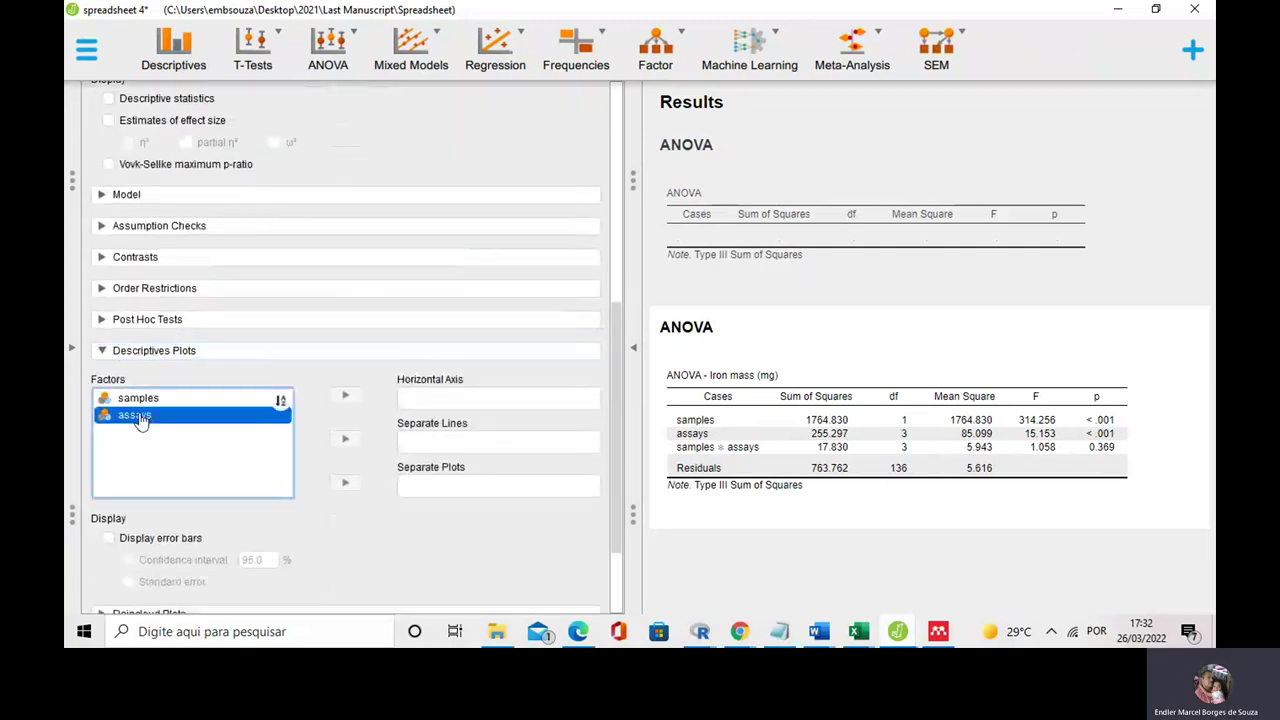
{"action": "left_click", "coordinate": [345, 397]}
{"action": "left_click", "coordinate": [171, 402]}
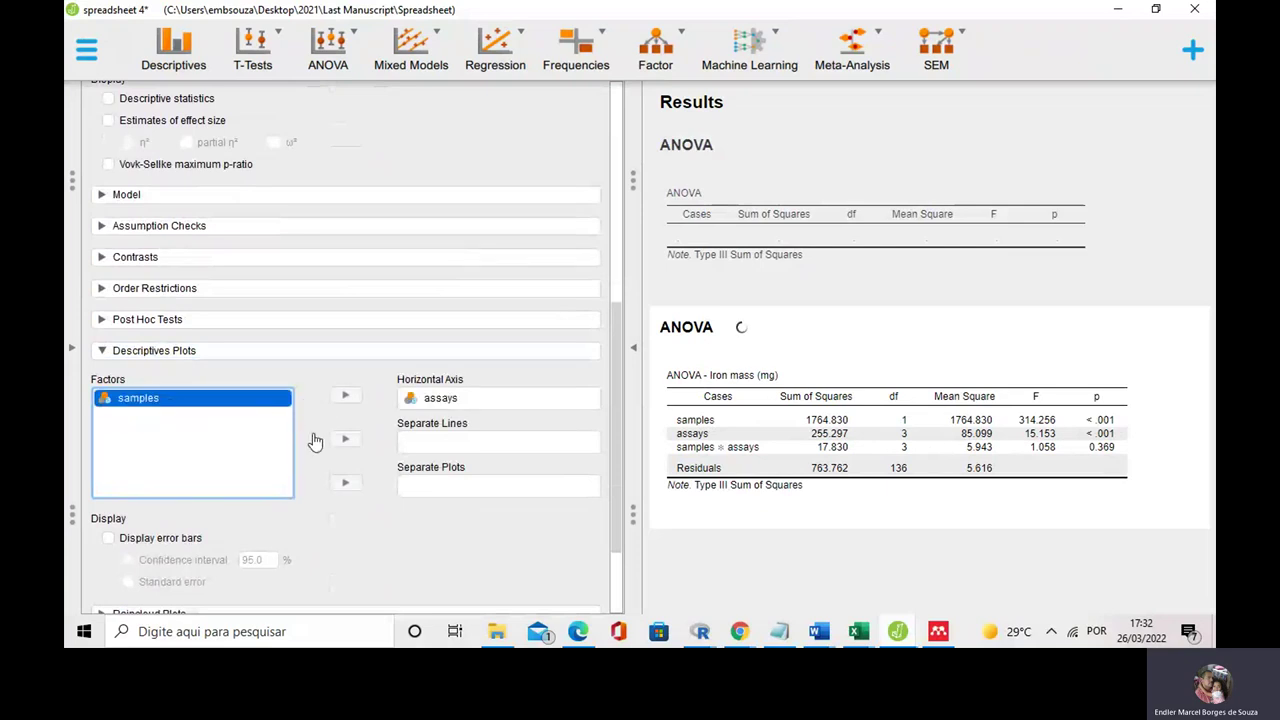
{"action": "left_click", "coordinate": [345, 438]}
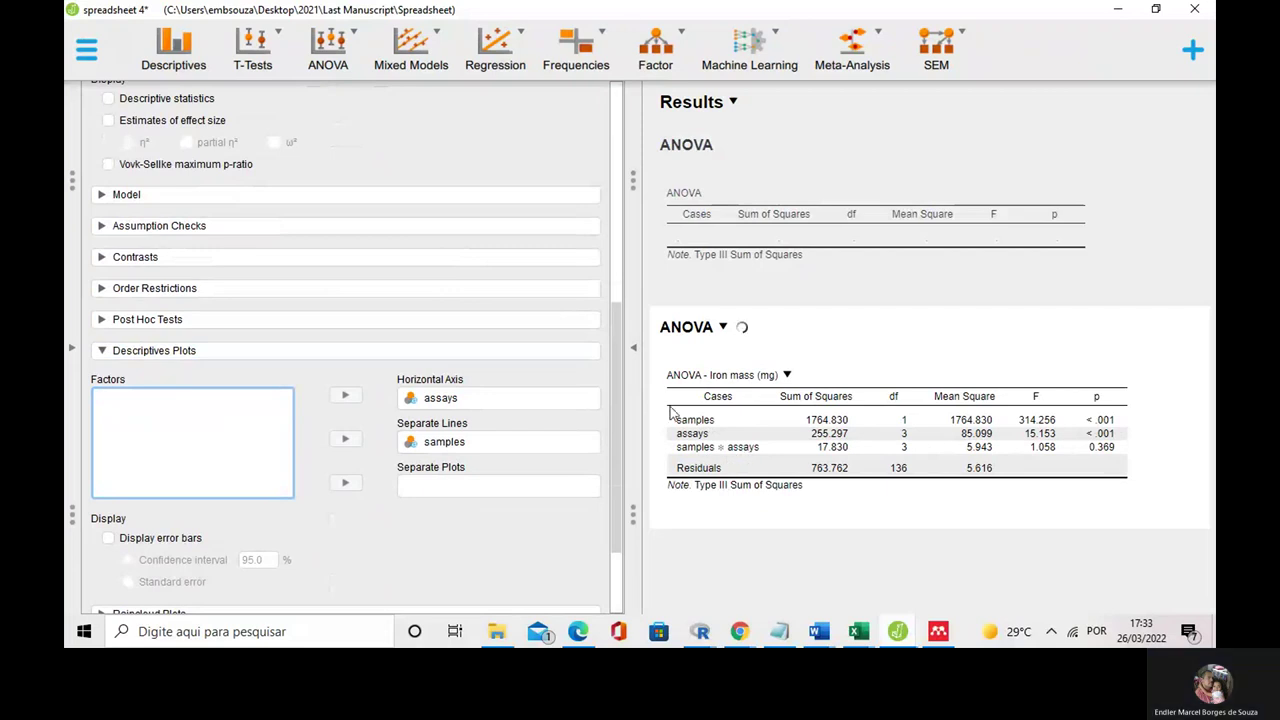
Step: Enlarge the ANOVA descriptives plot so its assay labels fit, and display error bars as 95.0% confidence intervals
{"action": "scroll", "coordinate": [790, 410], "scroll_direction": "down", "scroll_amount": 1}
{"action": "scroll", "coordinate": [800, 400], "scroll_direction": "down", "scroll_amount": 2}
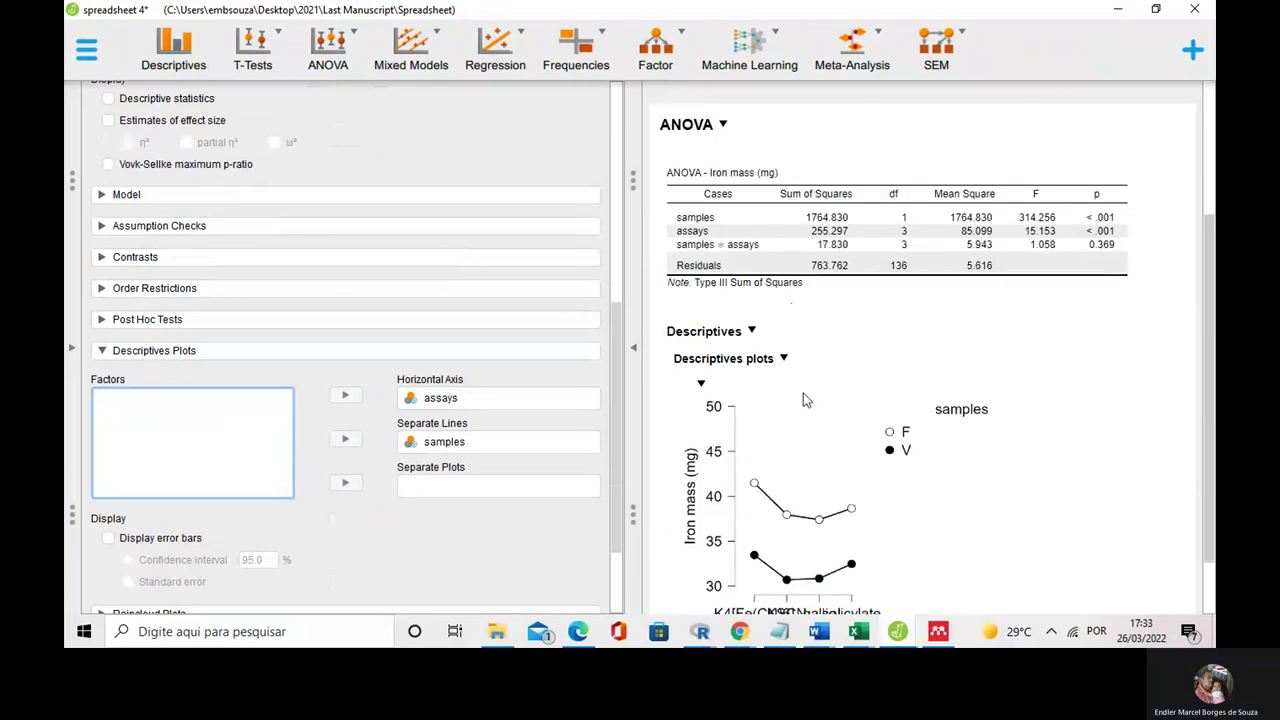
{"action": "left_click_drag", "start_coordinate": [1035, 566], "coordinate": [1188, 585]}
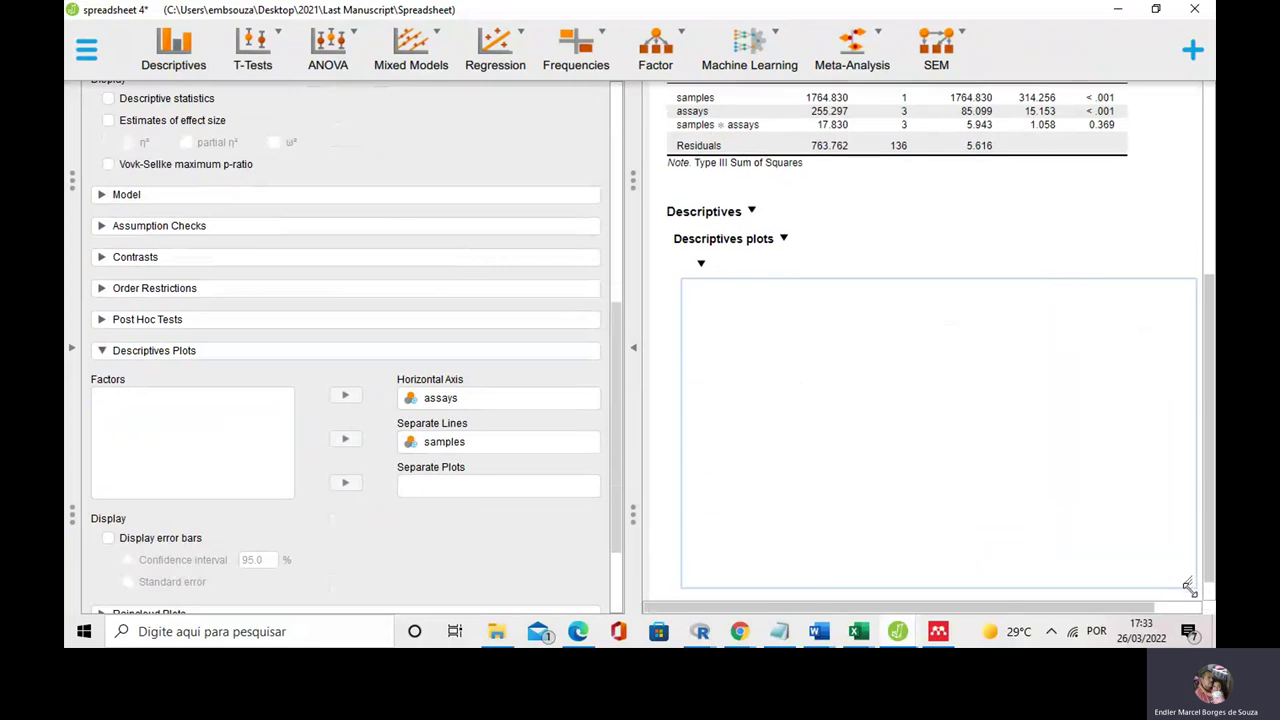
{"action": "left_click", "coordinate": [110, 538]}
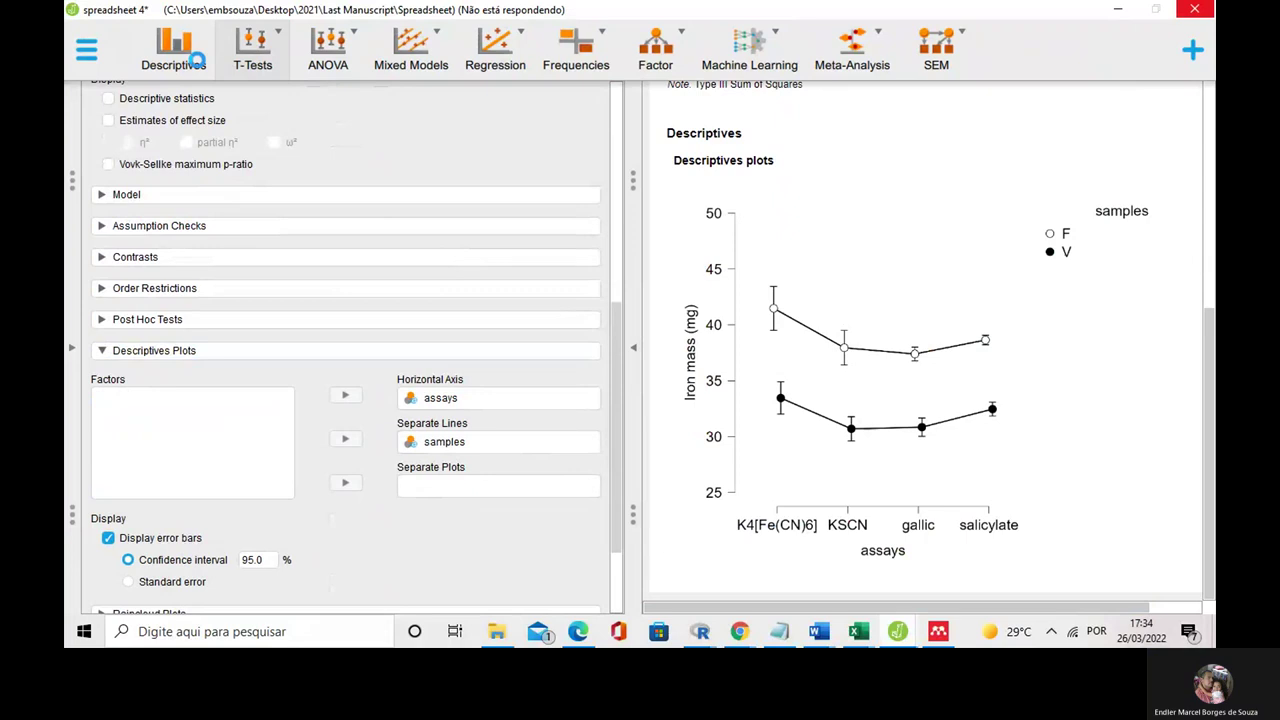
Step: Add a classical independent samples t-test with Iron mass (mg) as the dependent variable and samples as the grouping variable
{"action": "left_click", "coordinate": [252, 55]}
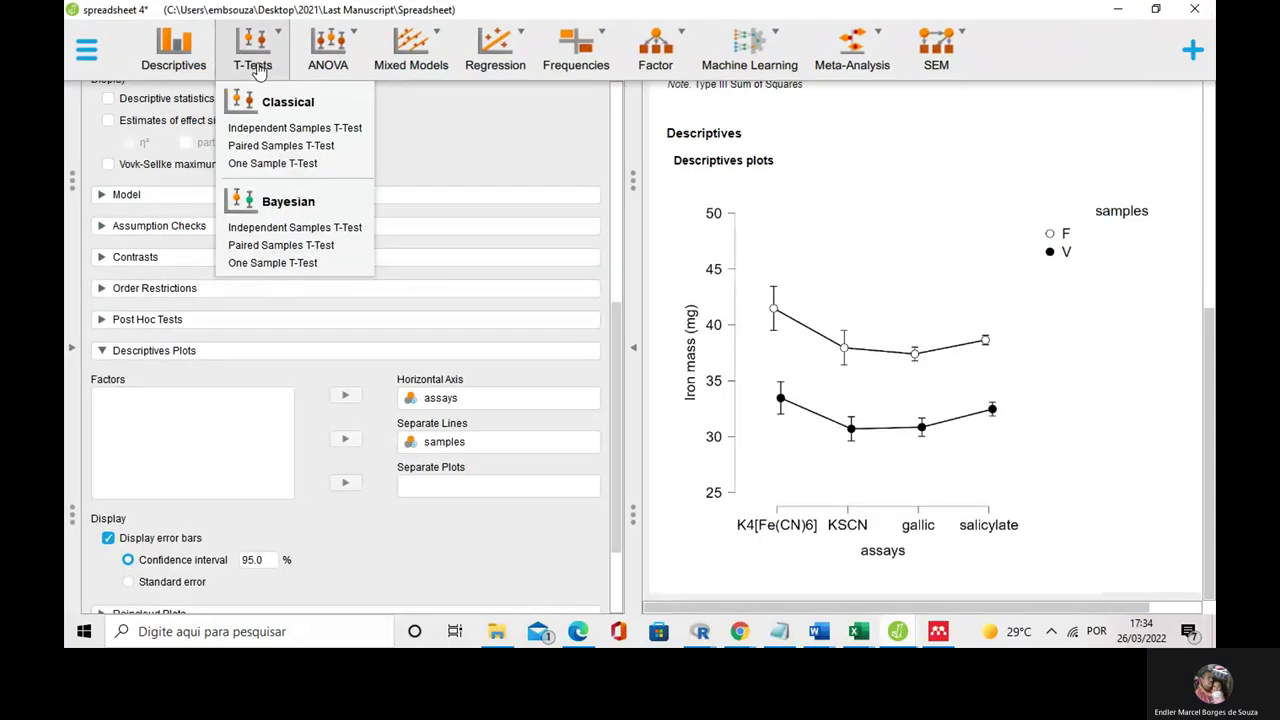
{"action": "left_click", "coordinate": [278, 134]}
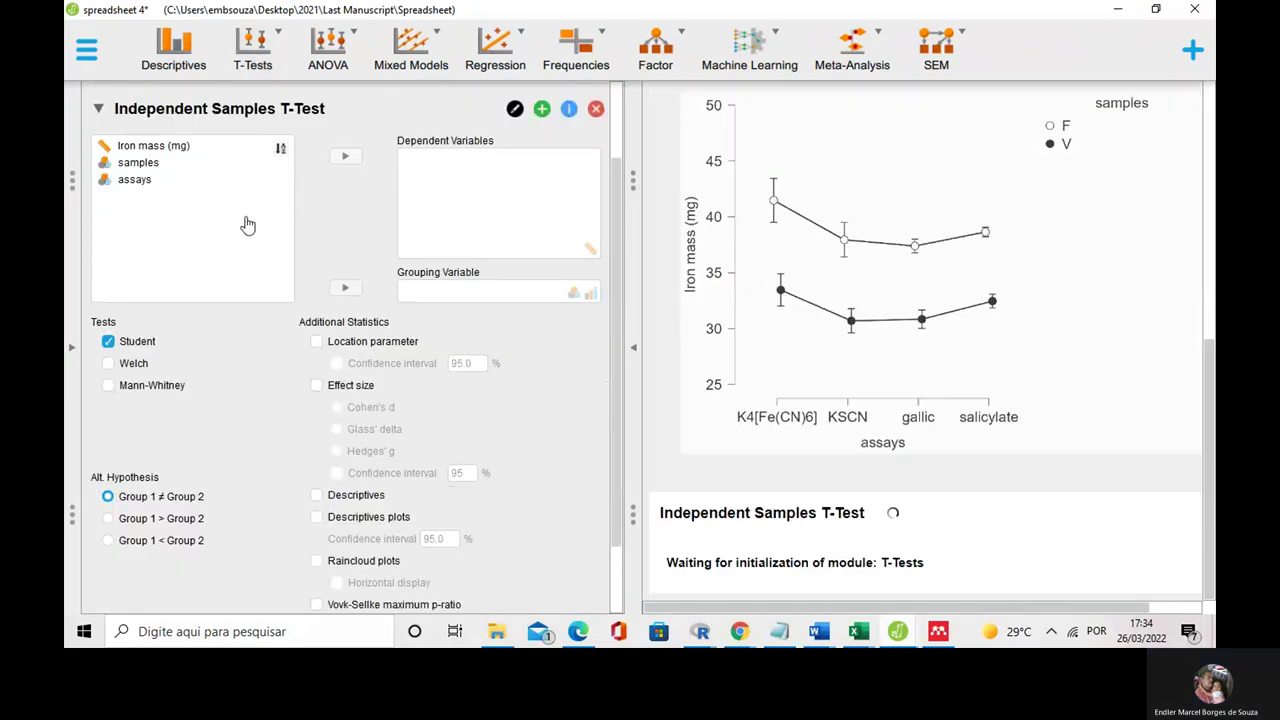
{"action": "left_click", "coordinate": [150, 148]}
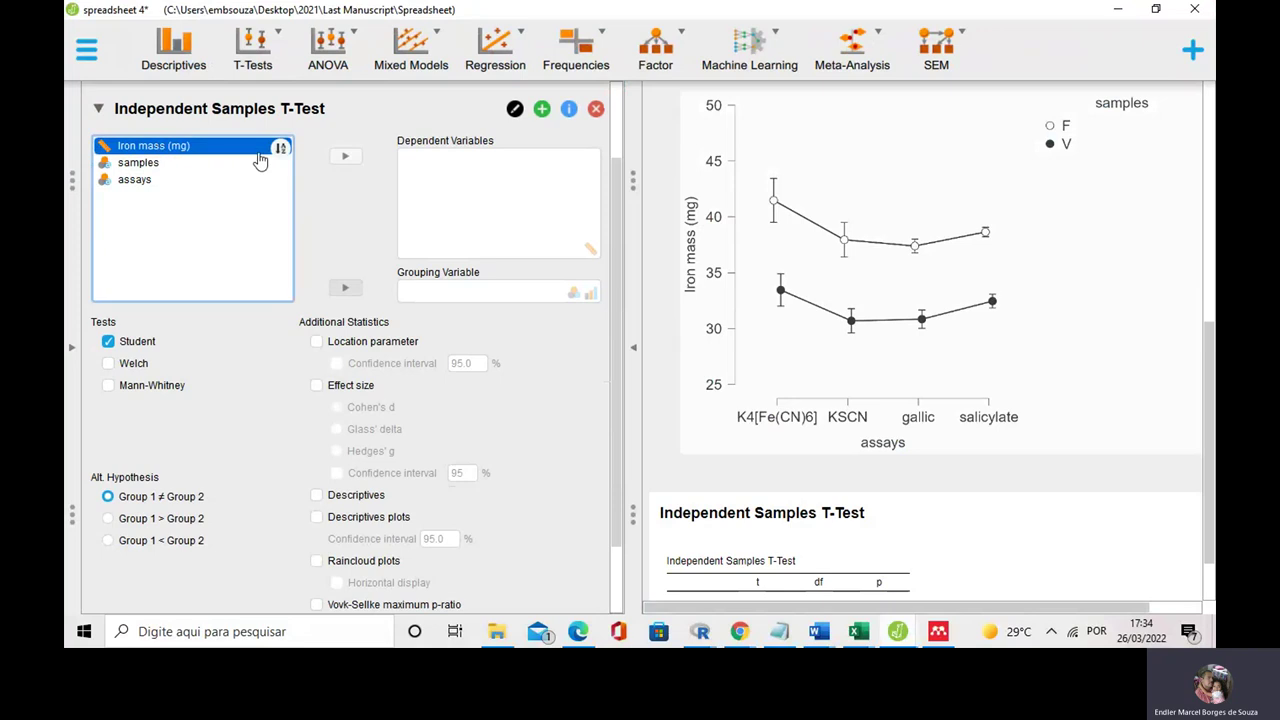
{"action": "left_click", "coordinate": [346, 160]}
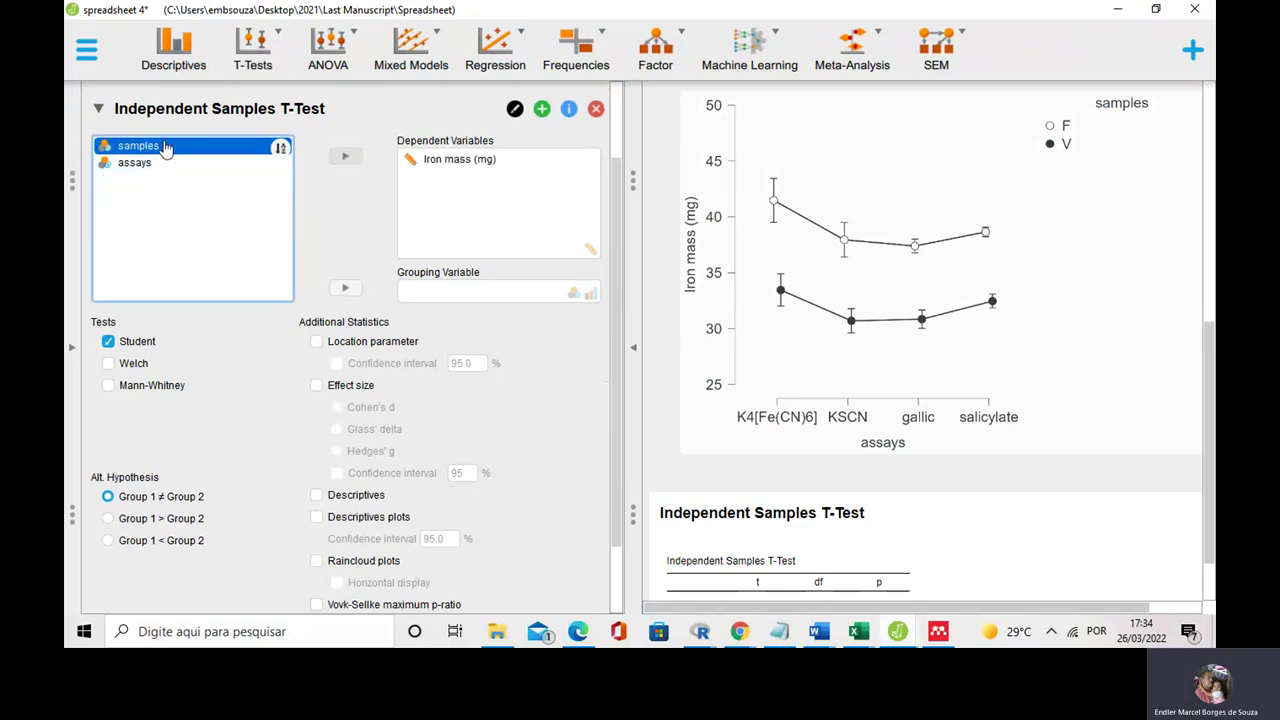
{"action": "left_click", "coordinate": [345, 289]}
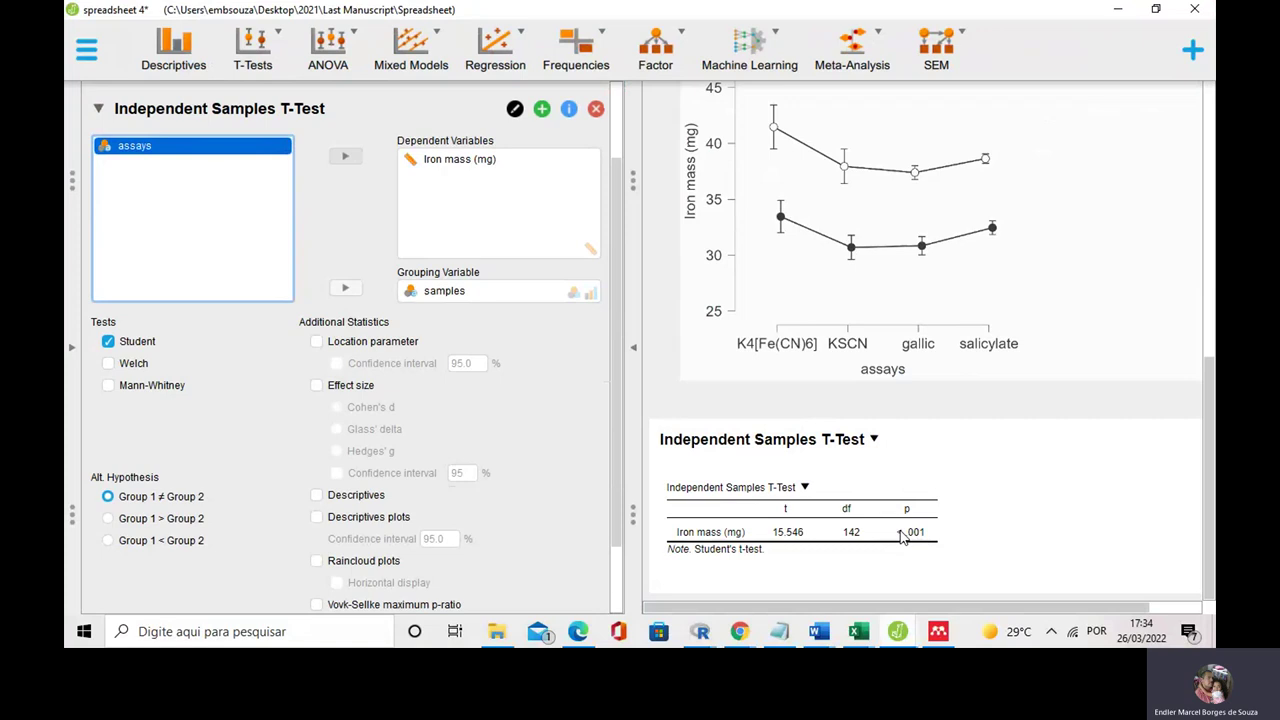
Step: Include the Welch and Mann-Whitney tests alongside Student in the independent samples t-test
{"action": "left_click", "coordinate": [109, 365]}
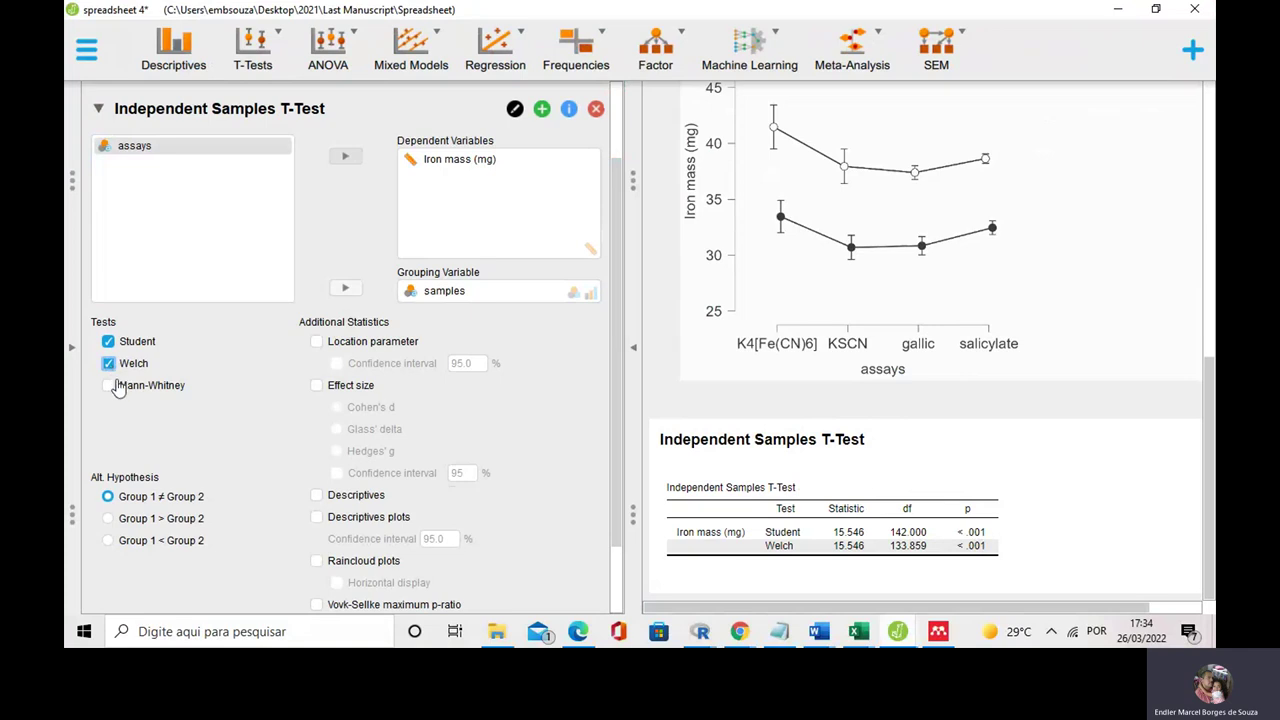
{"action": "left_click", "coordinate": [108, 385]}
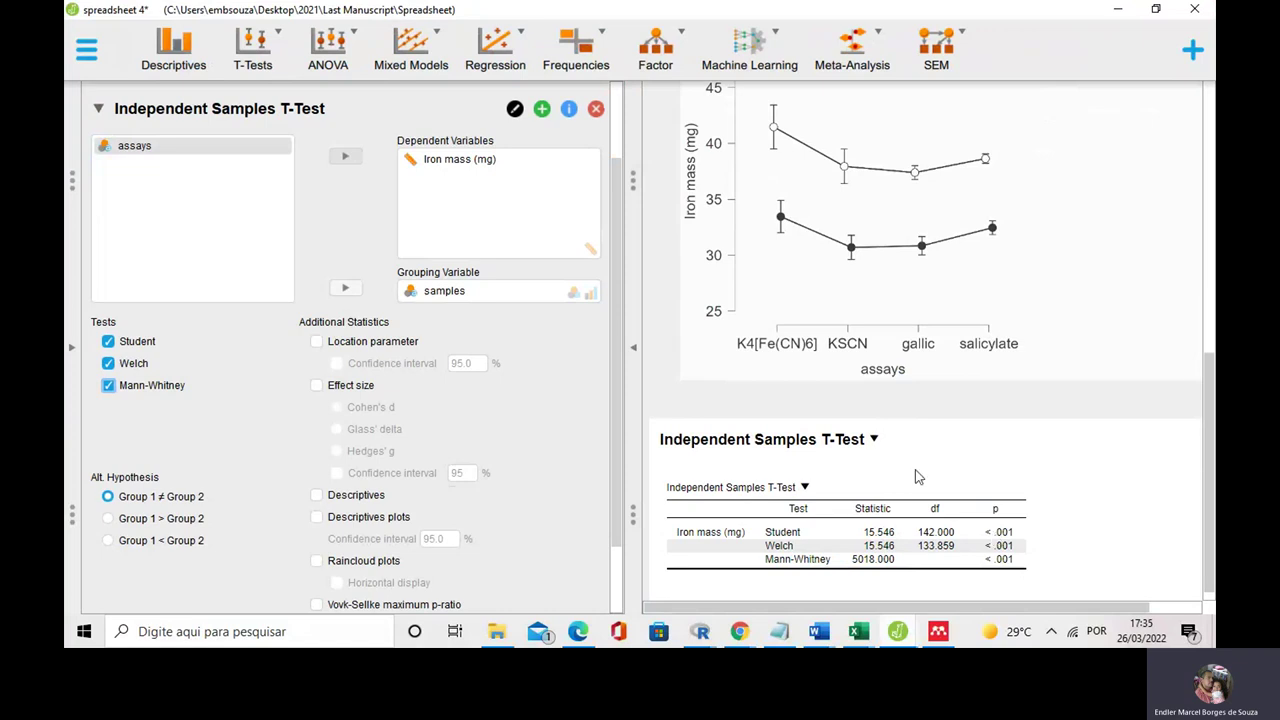
{"action": "scroll", "coordinate": [114, 290], "scroll_direction": "up", "scroll_amount": 1}
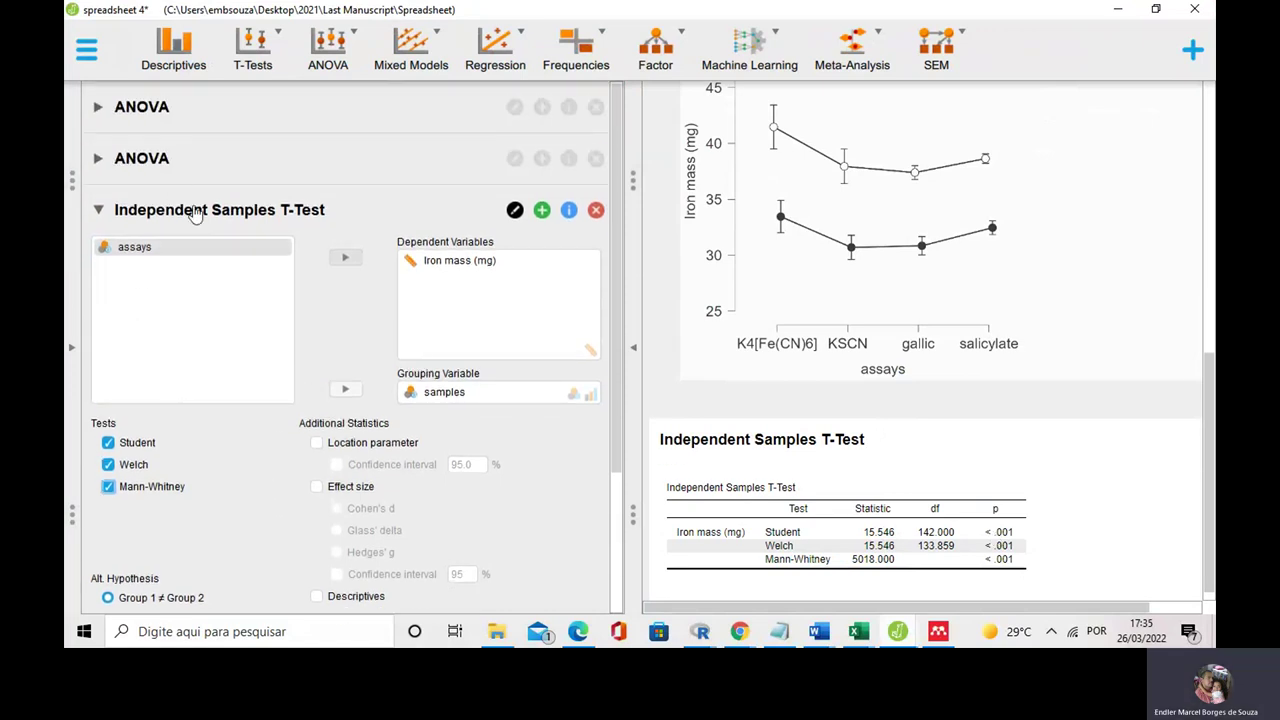
Step: Add a descriptive statistics analysis of Iron mass (mg) split by samples
{"action": "left_click", "coordinate": [174, 52]}
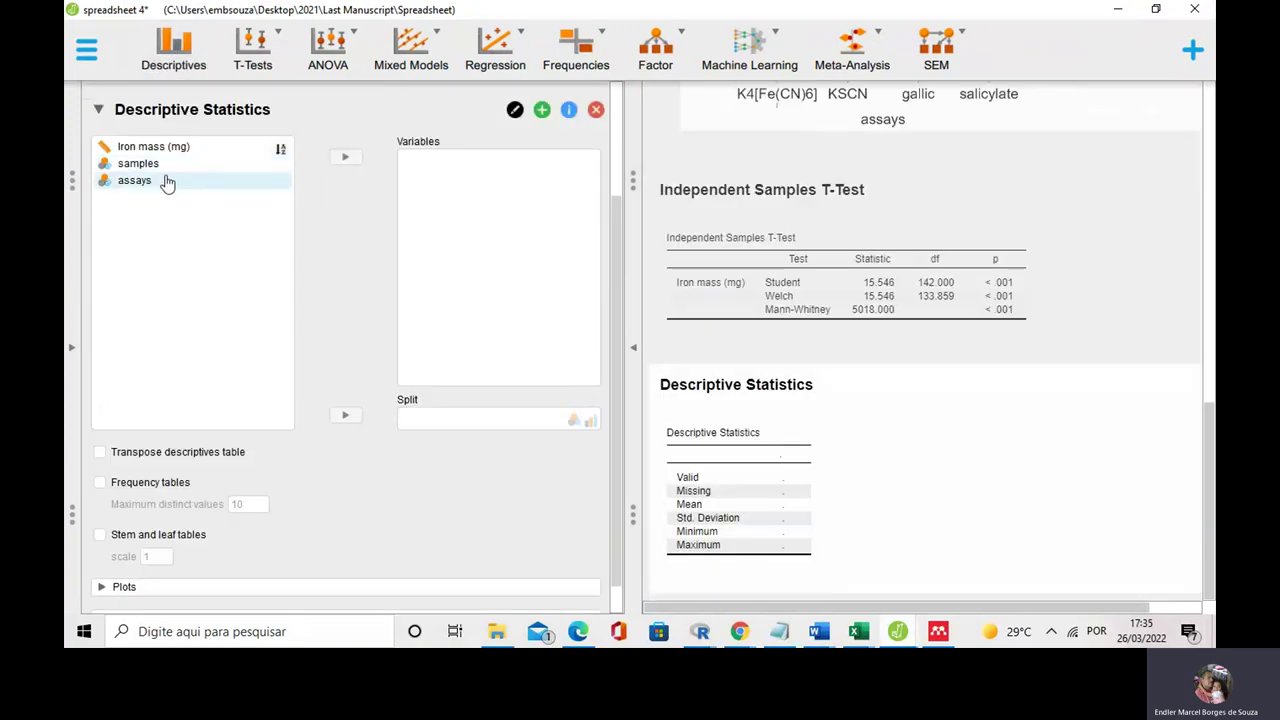
{"action": "left_click", "coordinate": [165, 148]}
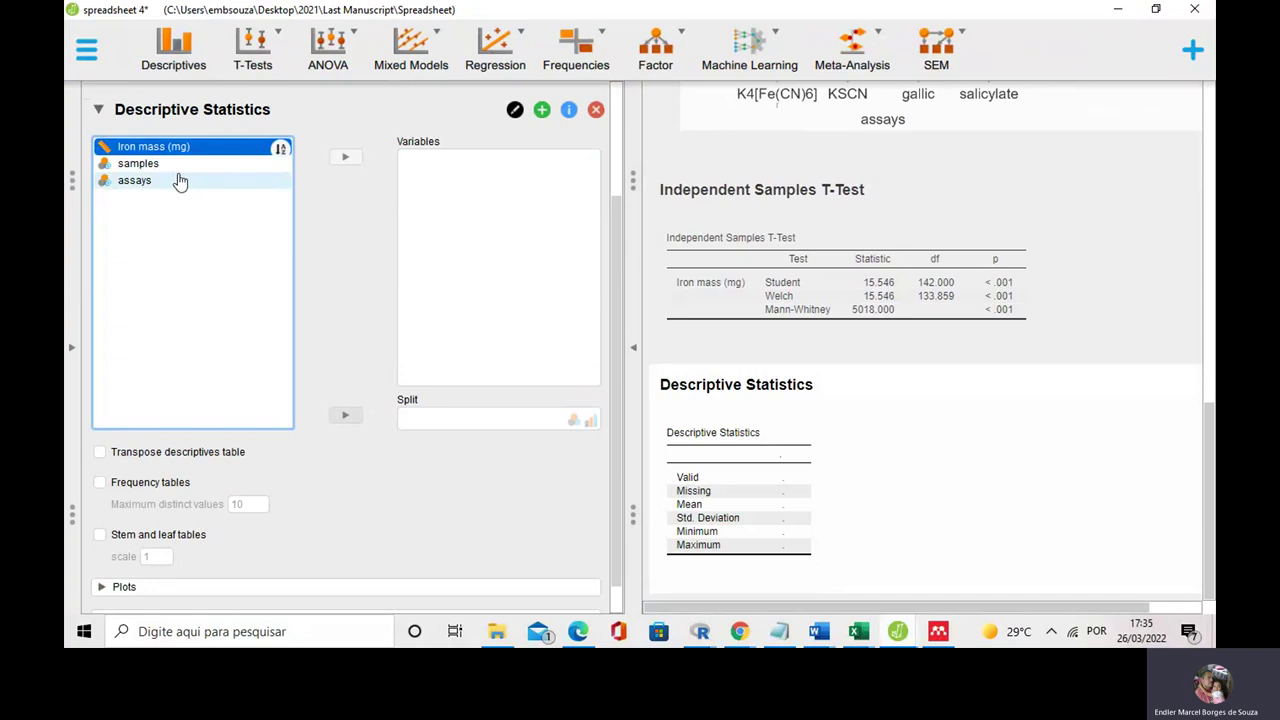
{"action": "left_click", "coordinate": [344, 158]}
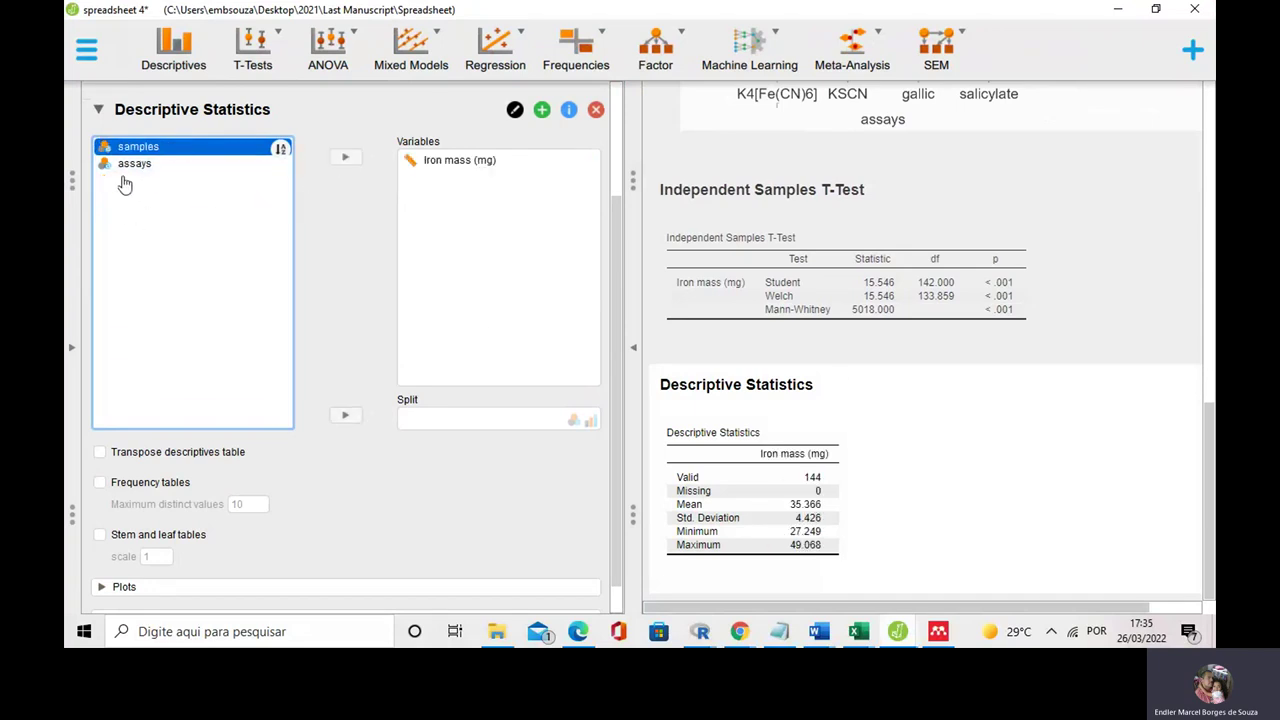
{"action": "left_click", "coordinate": [343, 414]}
Step: Add boxplots of iron mass by sample with boxplot and jitter elements, the Colorblind color palette and labelled outliers
{"action": "scroll", "coordinate": [204, 473], "scroll_direction": "down", "scroll_amount": 1}
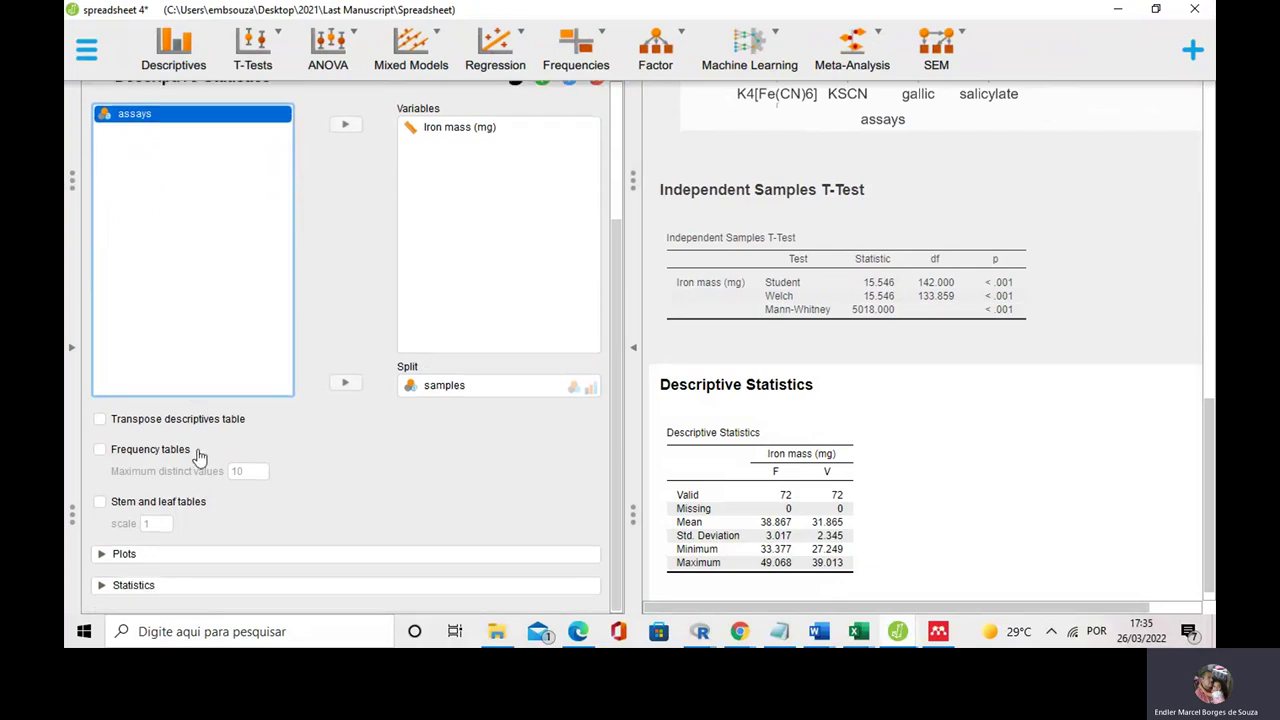
{"action": "left_click", "coordinate": [128, 552]}
{"action": "scroll", "coordinate": [190, 470], "scroll_direction": "down", "scroll_amount": 3}
{"action": "scroll", "coordinate": [190, 470], "scroll_direction": "down", "scroll_amount": 4}
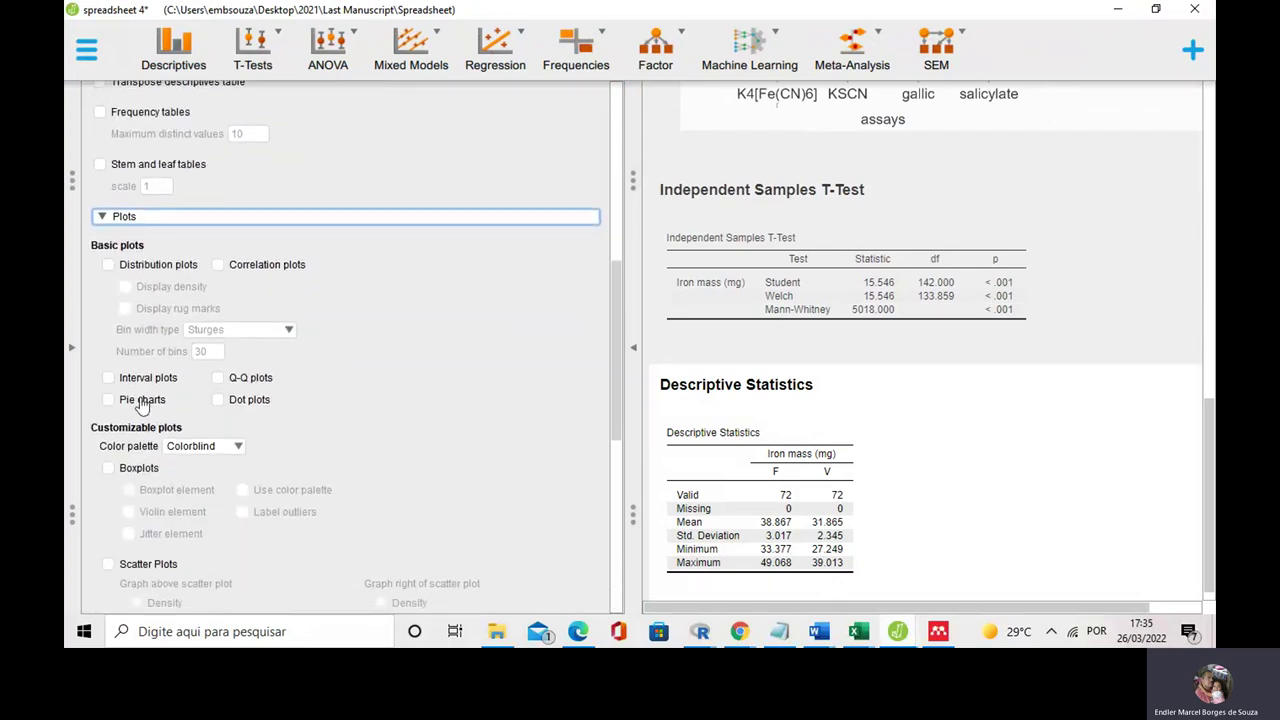
{"action": "left_click", "coordinate": [108, 468]}
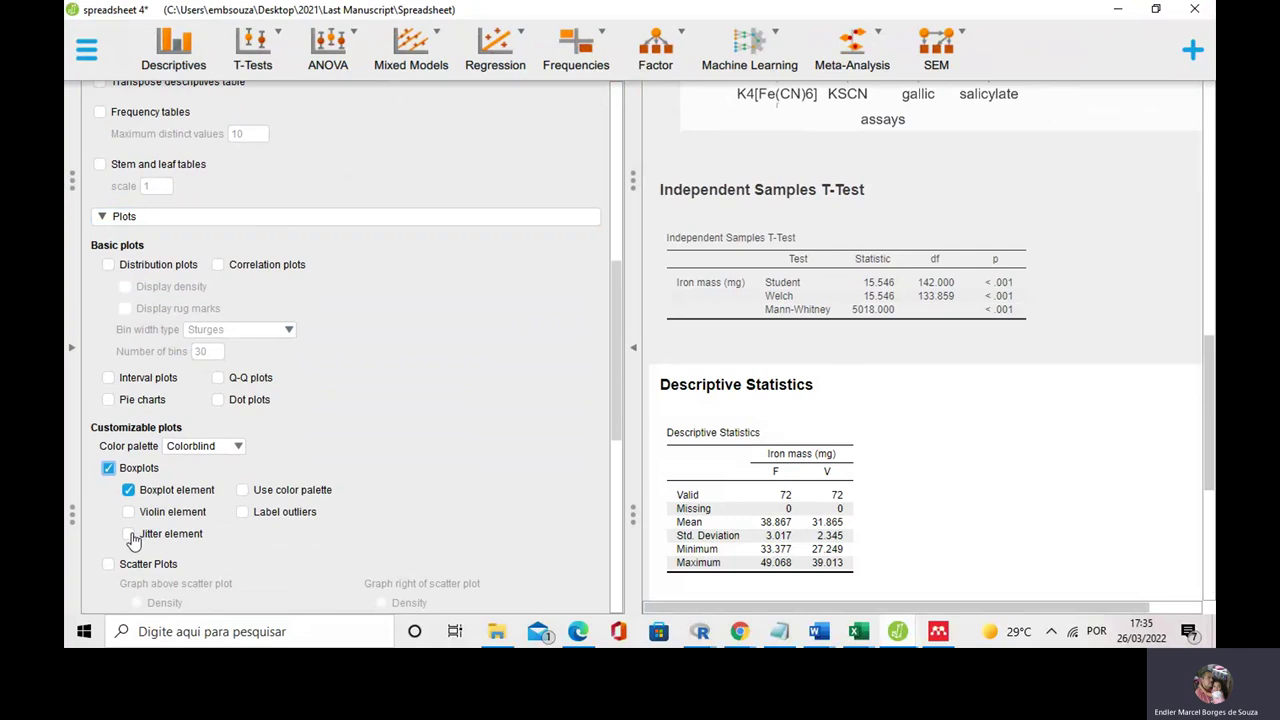
{"action": "left_click", "coordinate": [131, 535]}
{"action": "left_click", "coordinate": [242, 491]}
{"action": "left_click", "coordinate": [243, 512]}
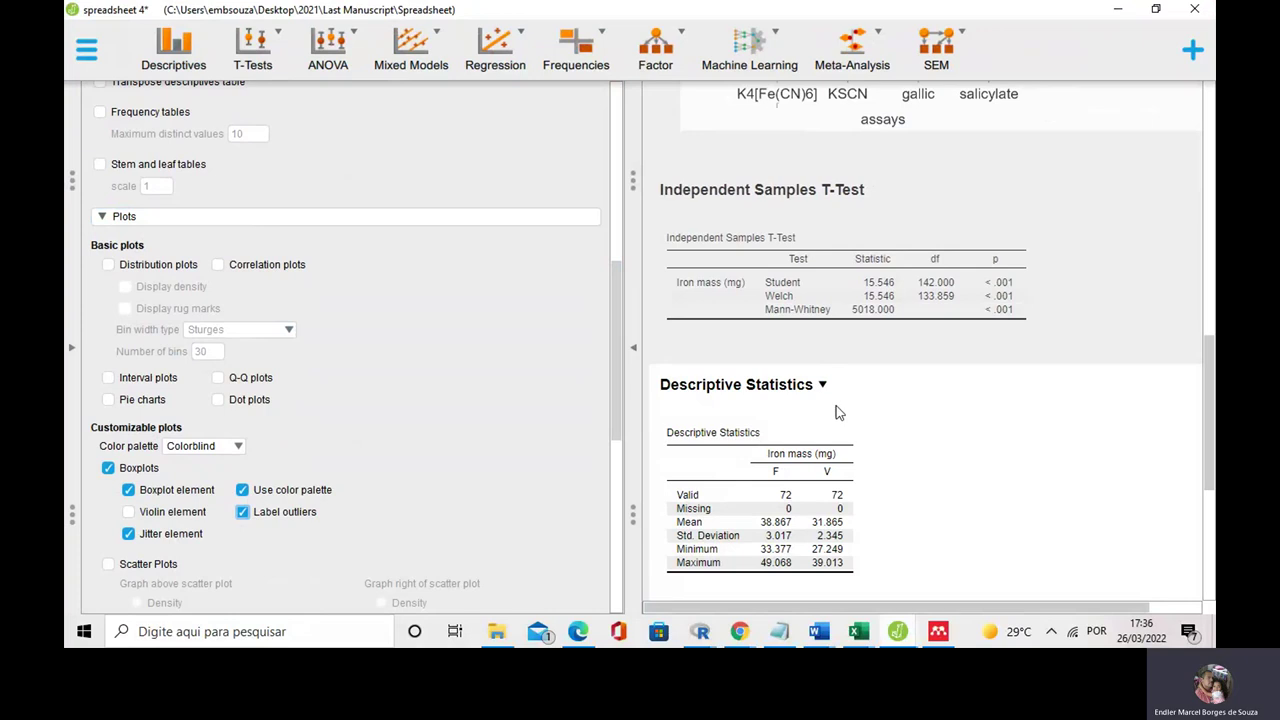
{"action": "scroll", "coordinate": [838, 412], "scroll_direction": "down", "scroll_amount": 4}
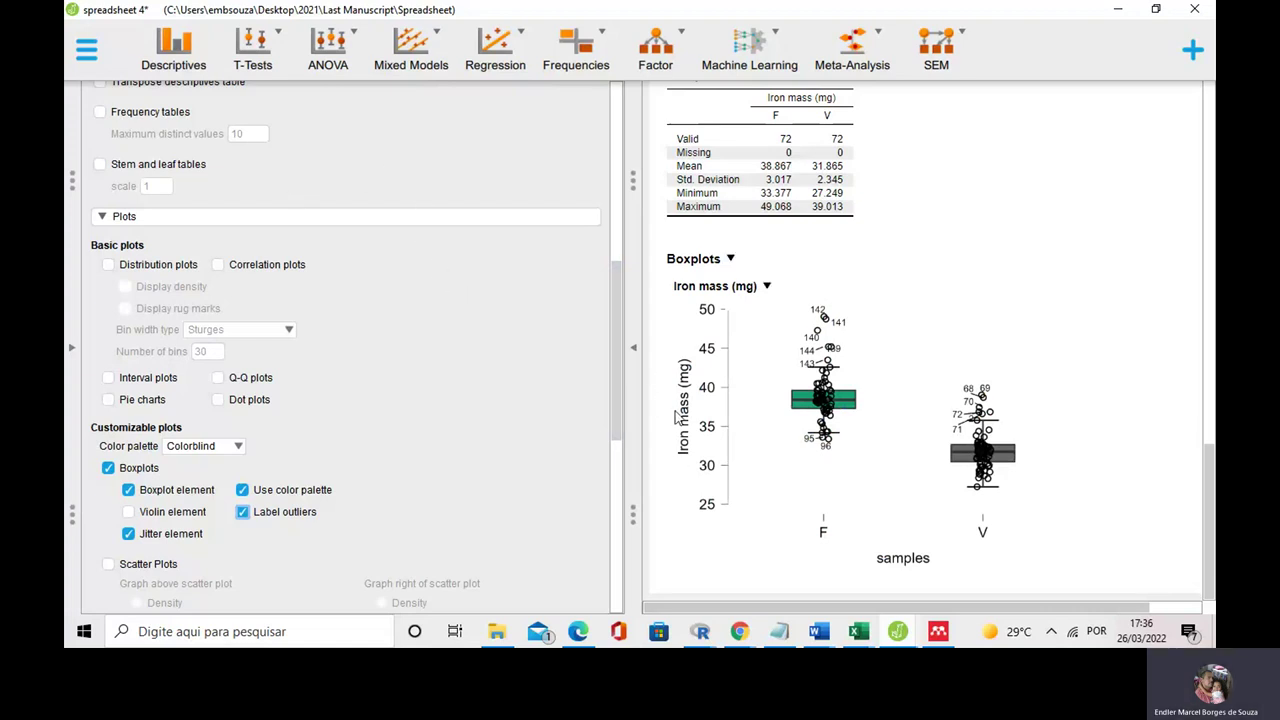
Step: Switch to the Microsoft Teams meeting window in Chrome
{"action": "left_click", "coordinate": [740, 630]}
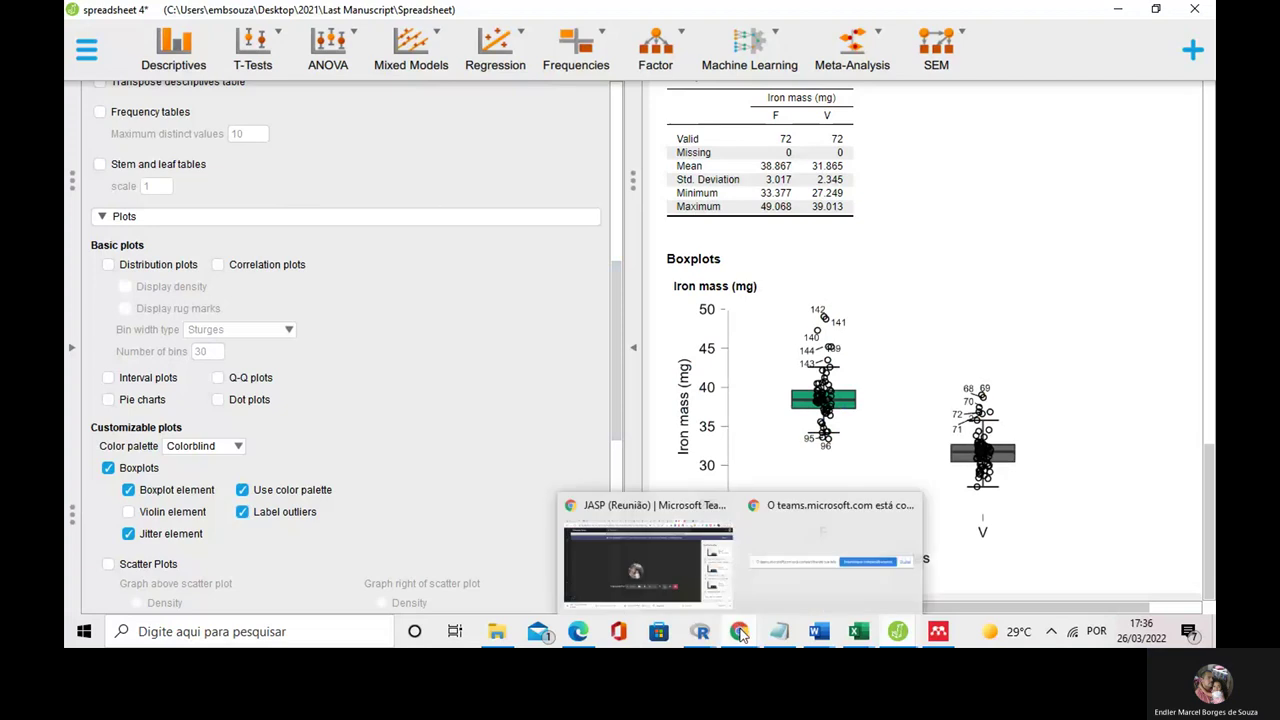
{"action": "left_click", "coordinate": [669, 566]}
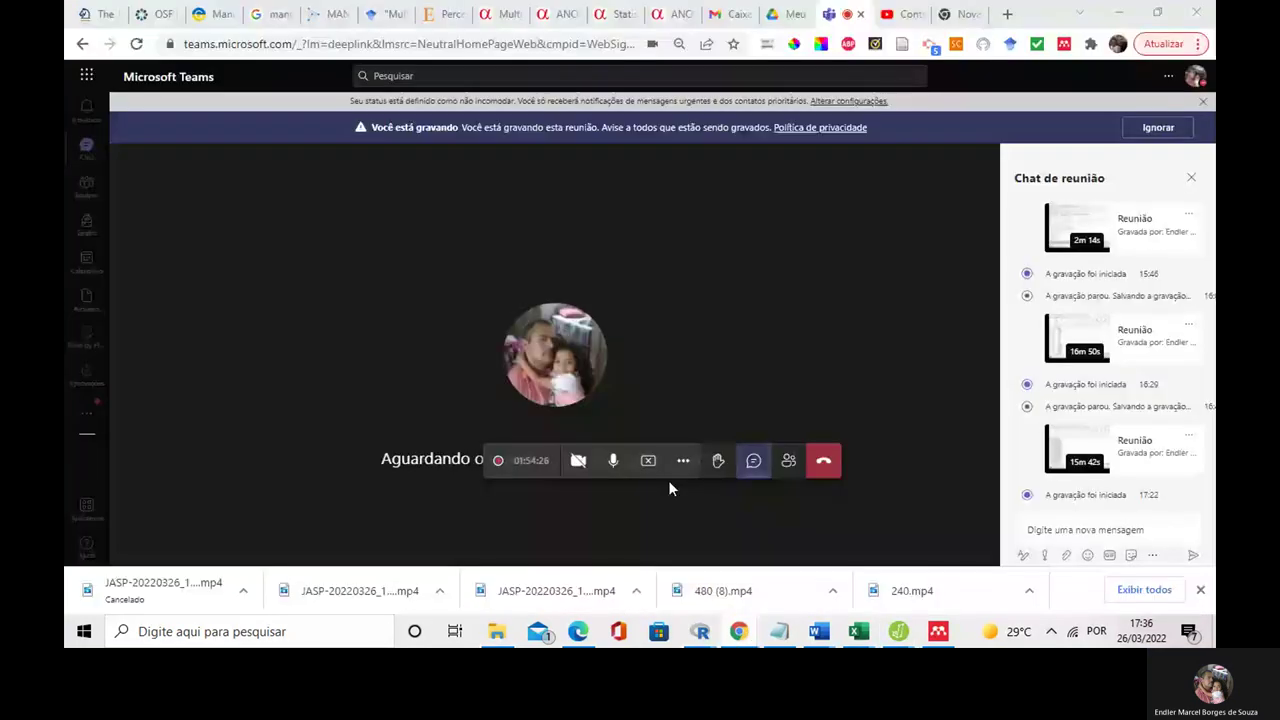